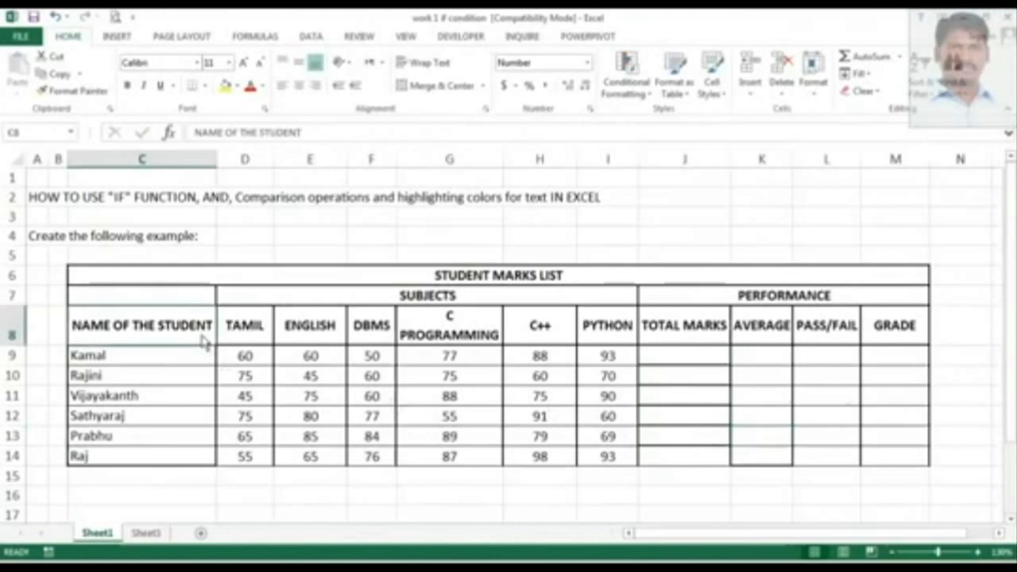
Review the student names, subject headers, performance headers and marks in the STUDENT MARKS LIST table.
drag(175, 359, 182, 463)
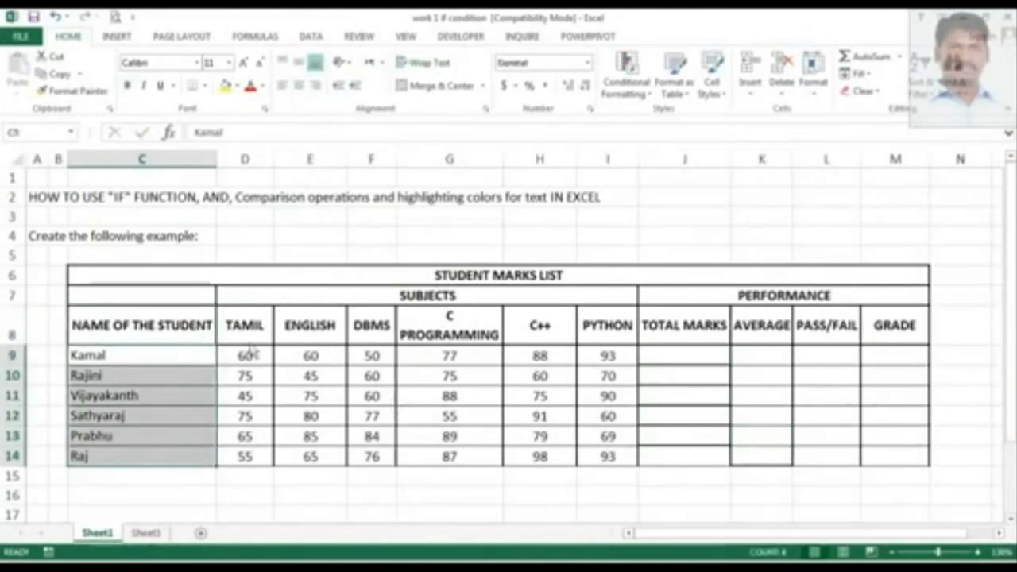
drag(253, 338, 598, 337)
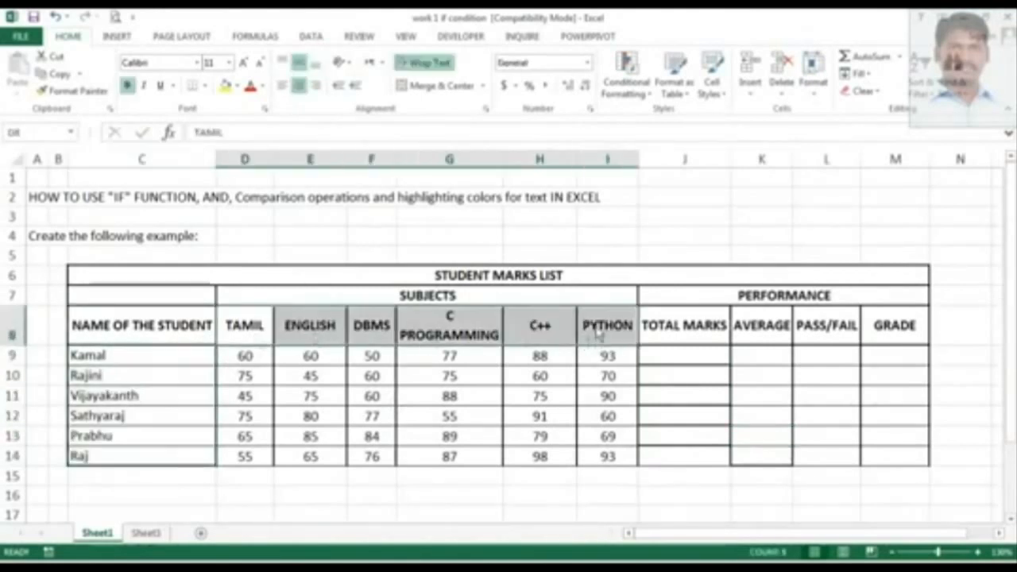
click(701, 348)
click(775, 346)
click(833, 344)
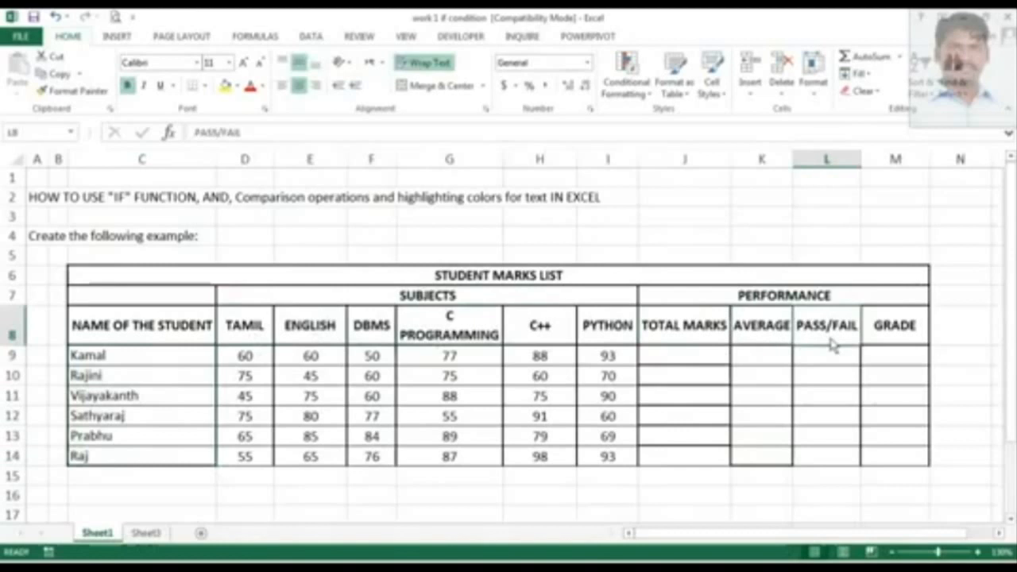
click(881, 336)
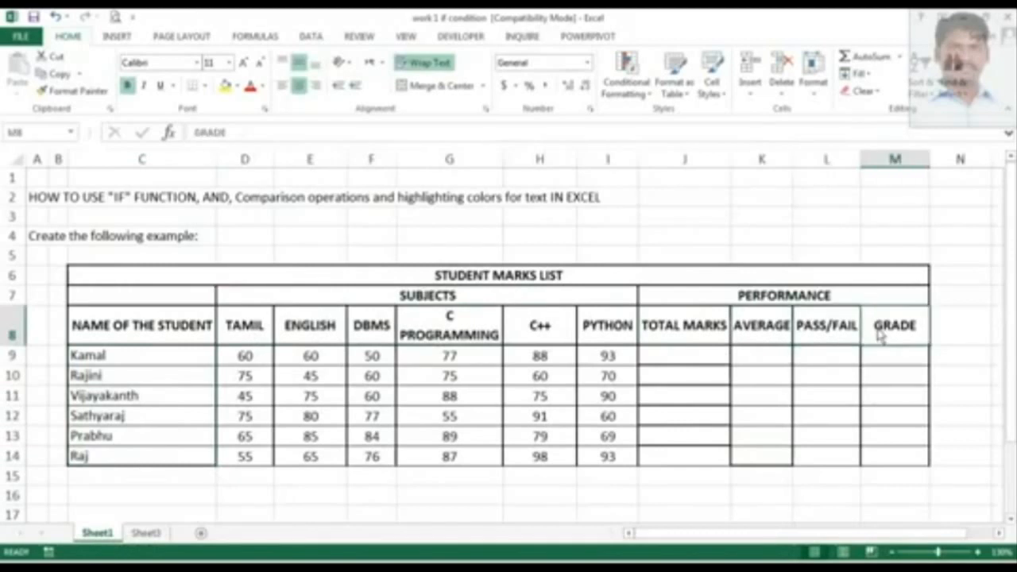
drag(258, 359, 583, 461)
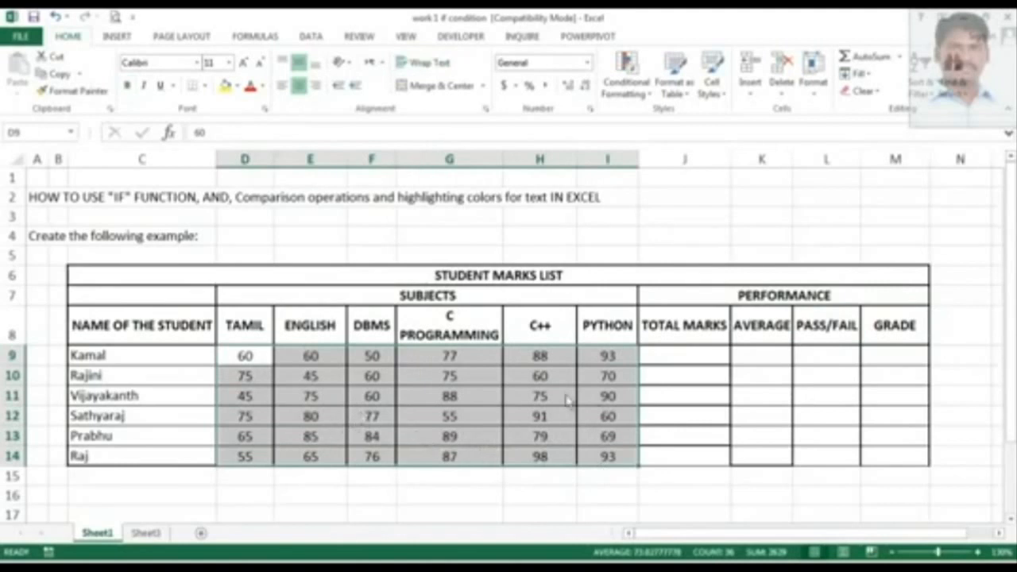
click(709, 362)
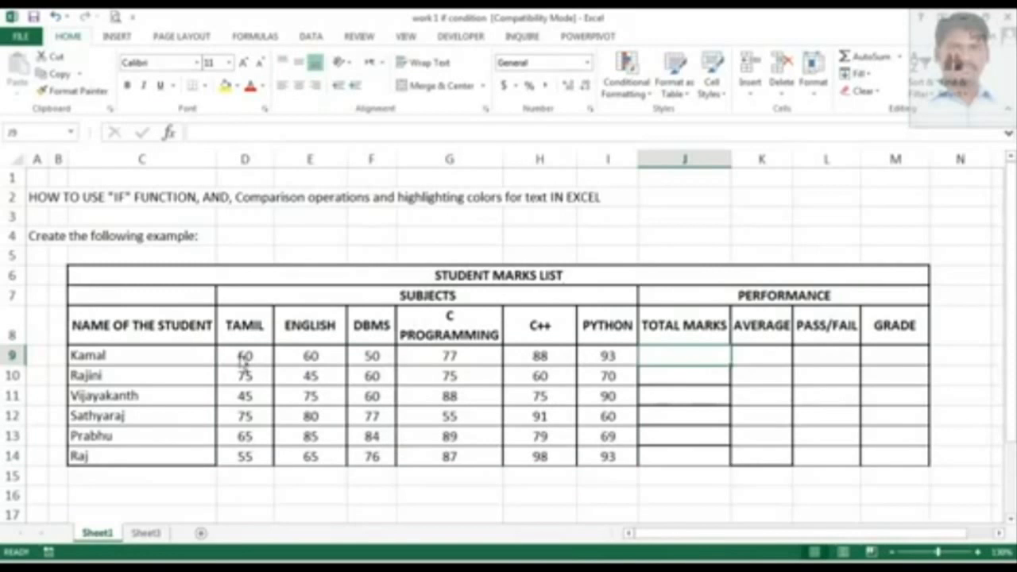
drag(245, 355, 624, 378)
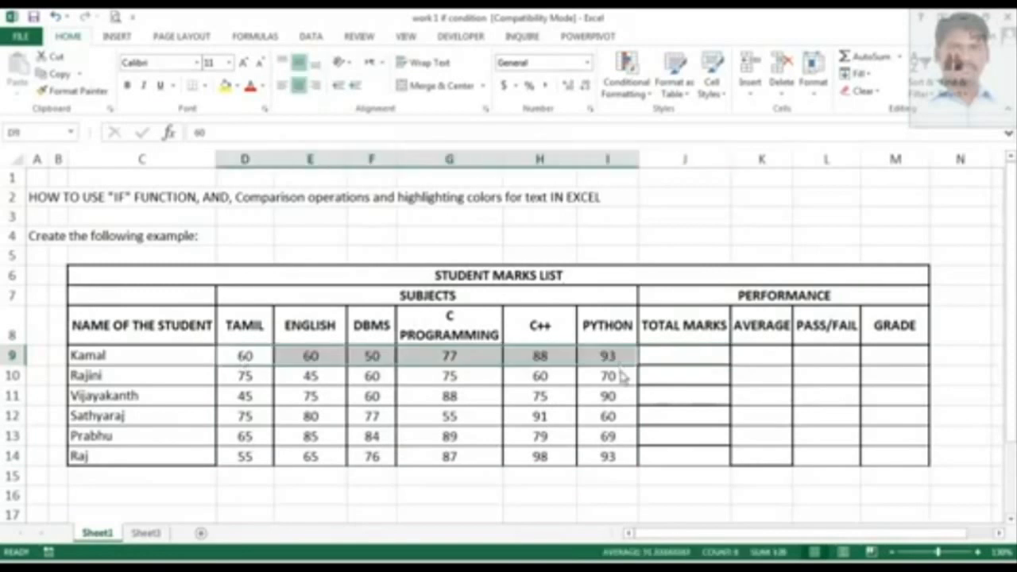
Enter a formula in Kamal's TOTAL MARKS cell that sums his subject marks, =sum(D9:I9).
click(682, 365)
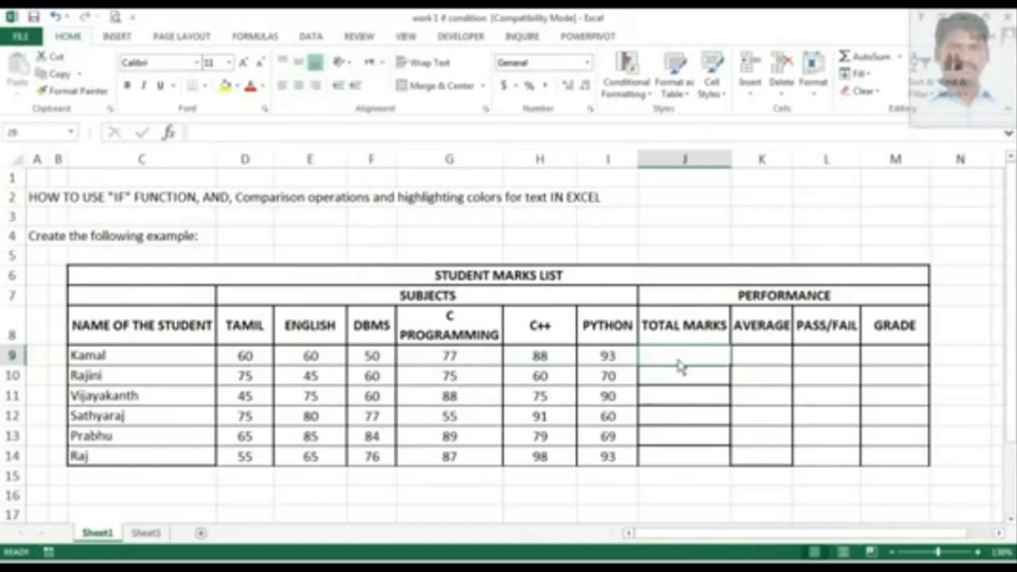
text(=sum)
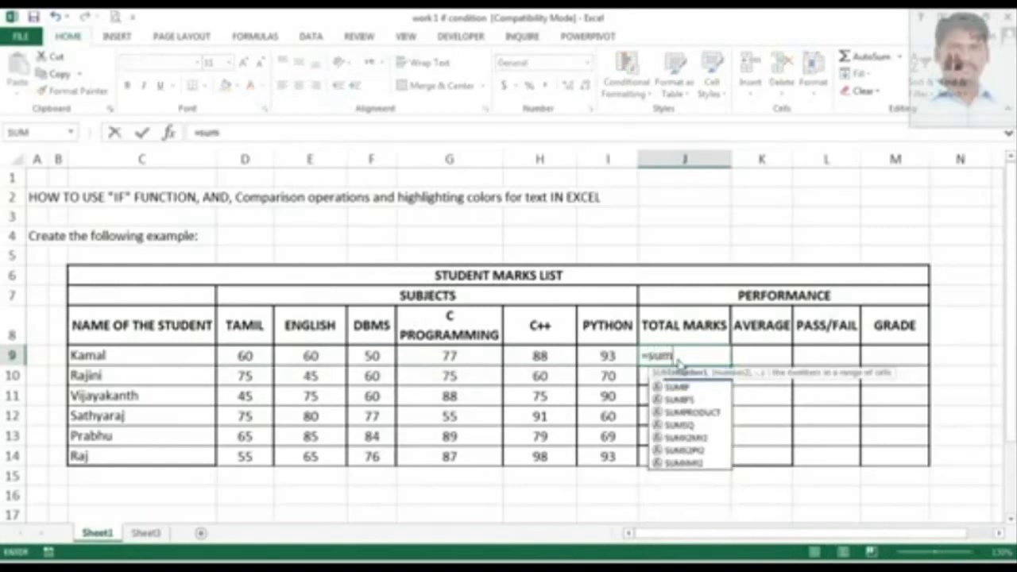
text(()
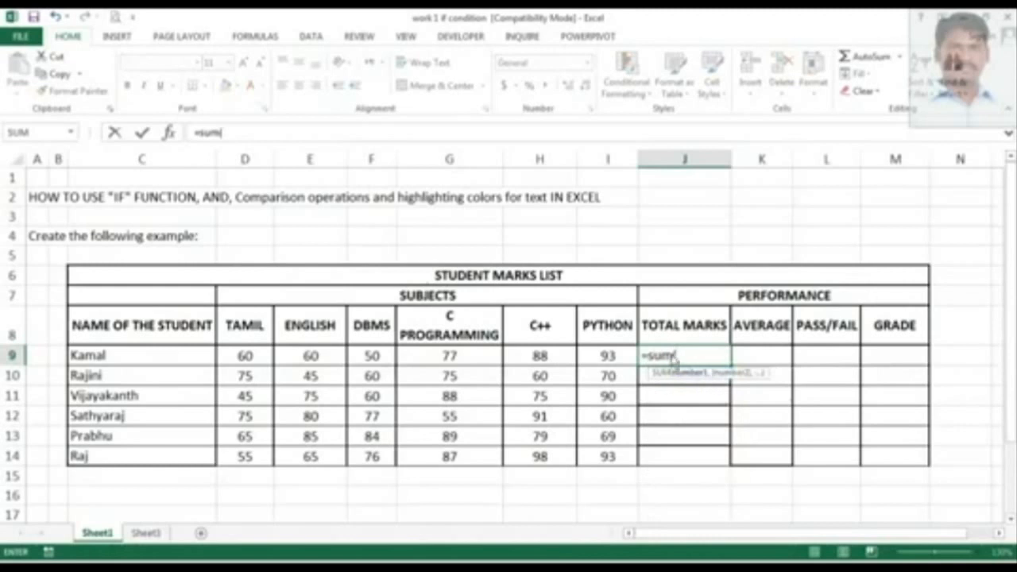
click(247, 361)
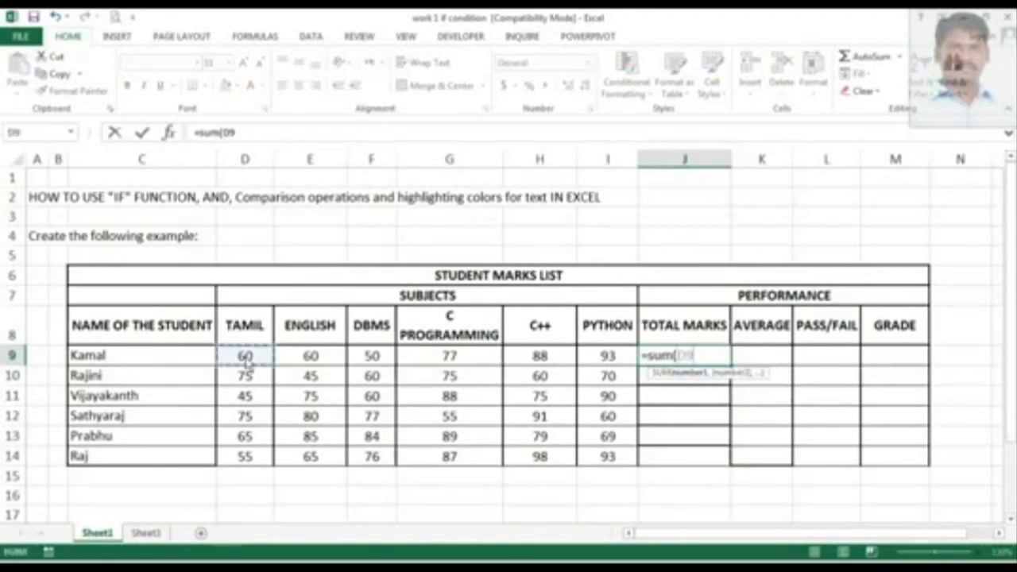
drag(246, 359, 592, 360)
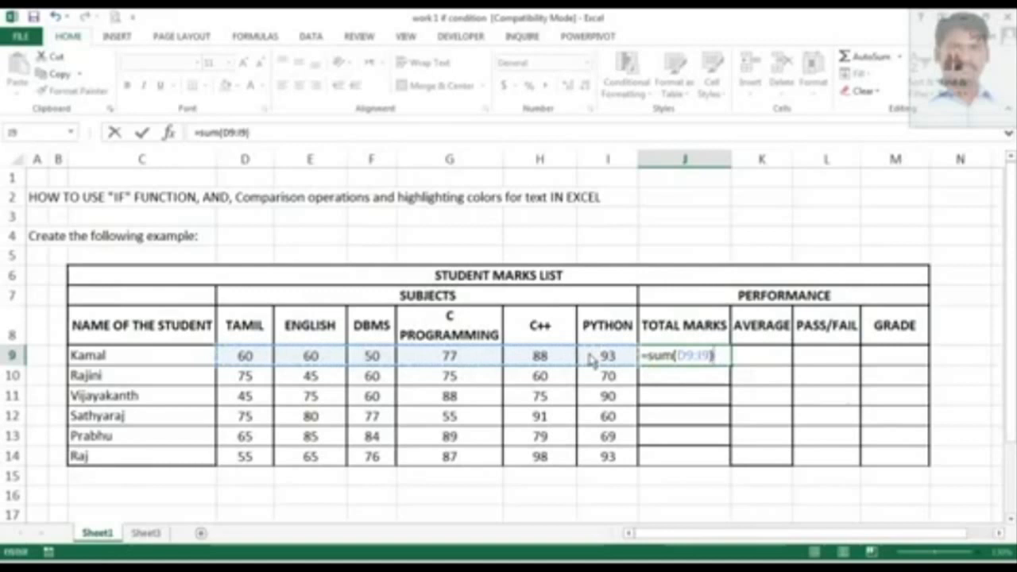
key(Return)
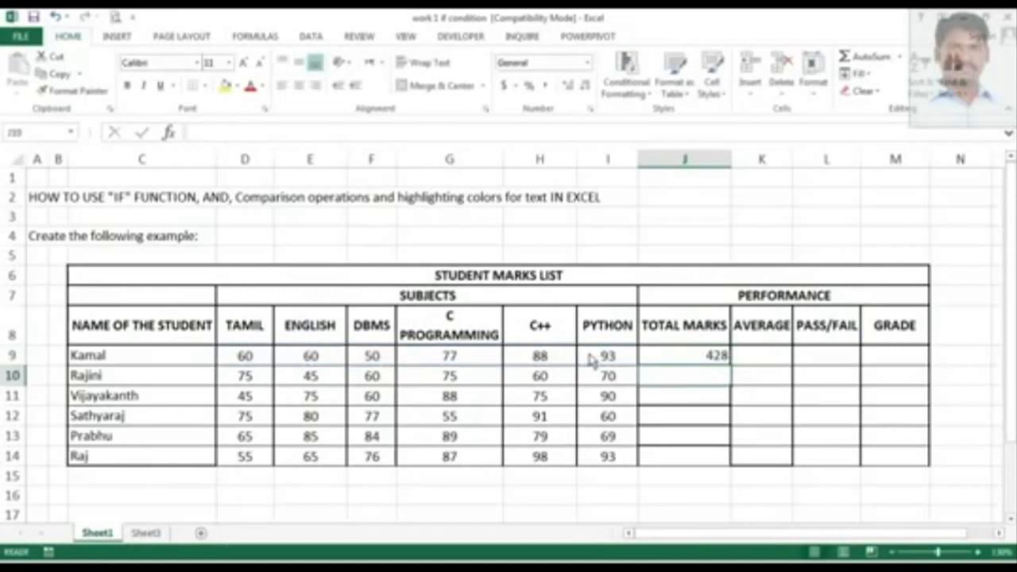
Copy the total marks formula down the TOTAL MARKS column for all six students.
click(713, 359)
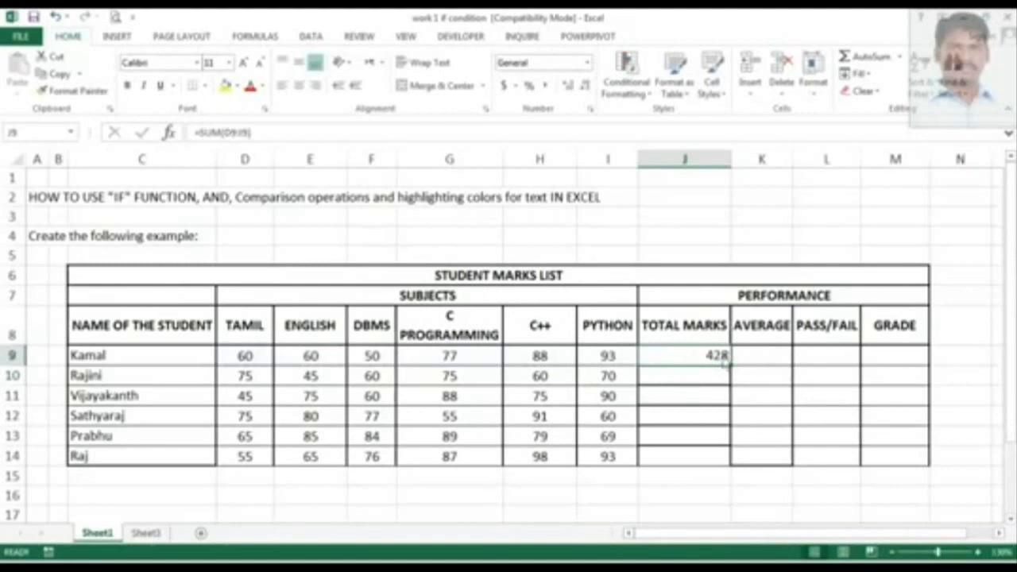
click(682, 382)
click(684, 402)
click(683, 419)
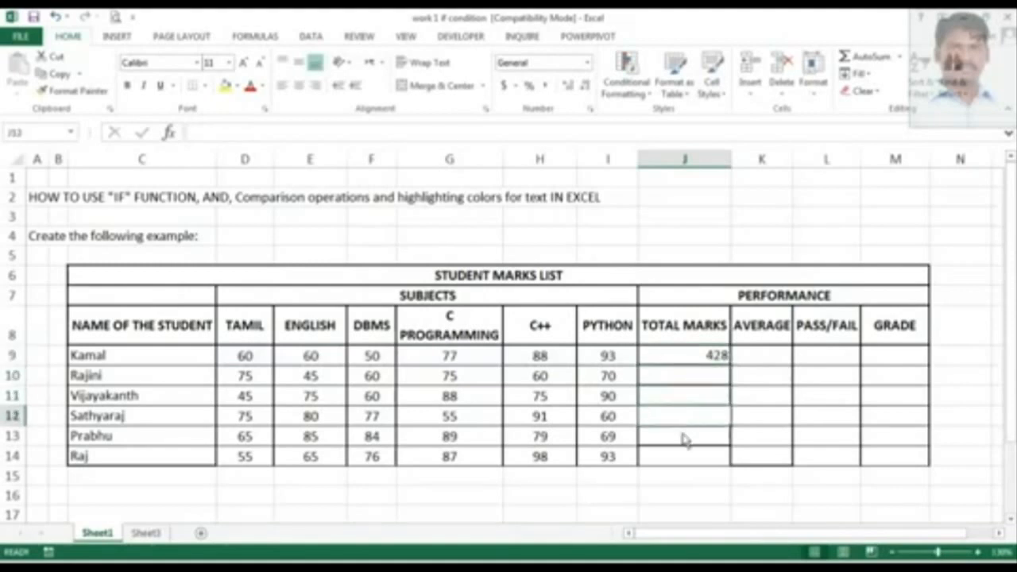
click(682, 437)
click(701, 358)
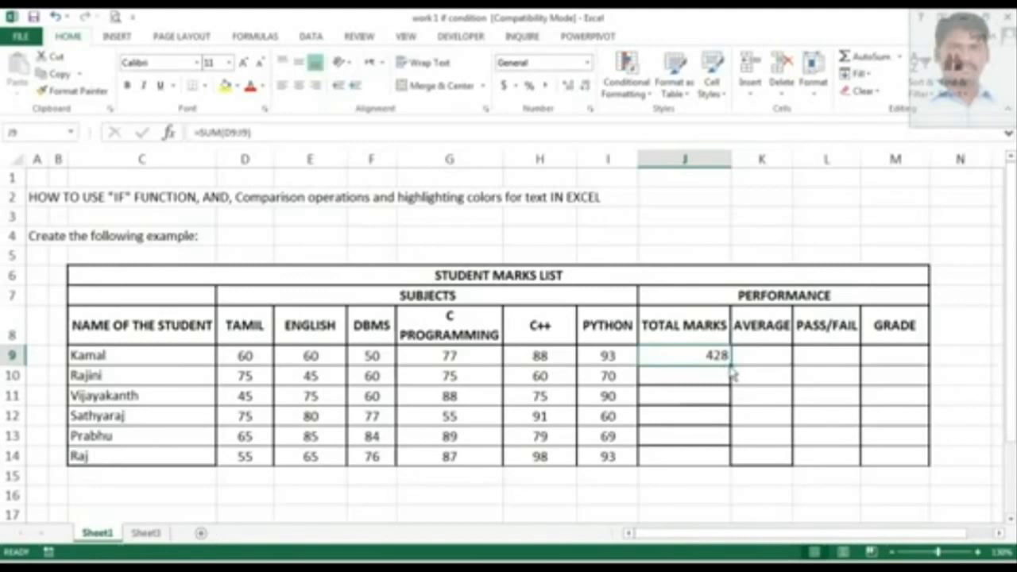
drag(732, 370, 728, 469)
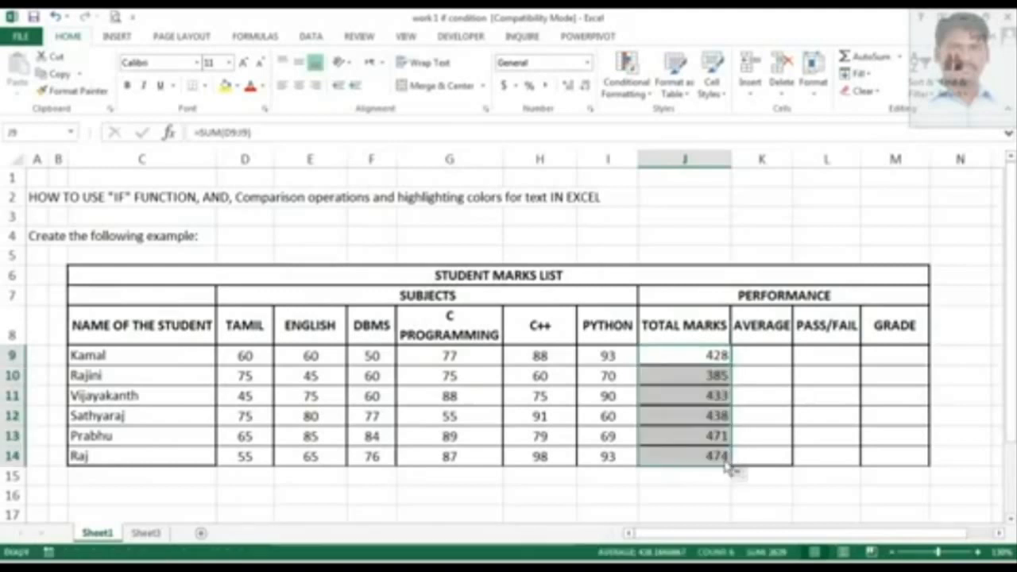
Widen the AVERAGE column slightly.
click(770, 381)
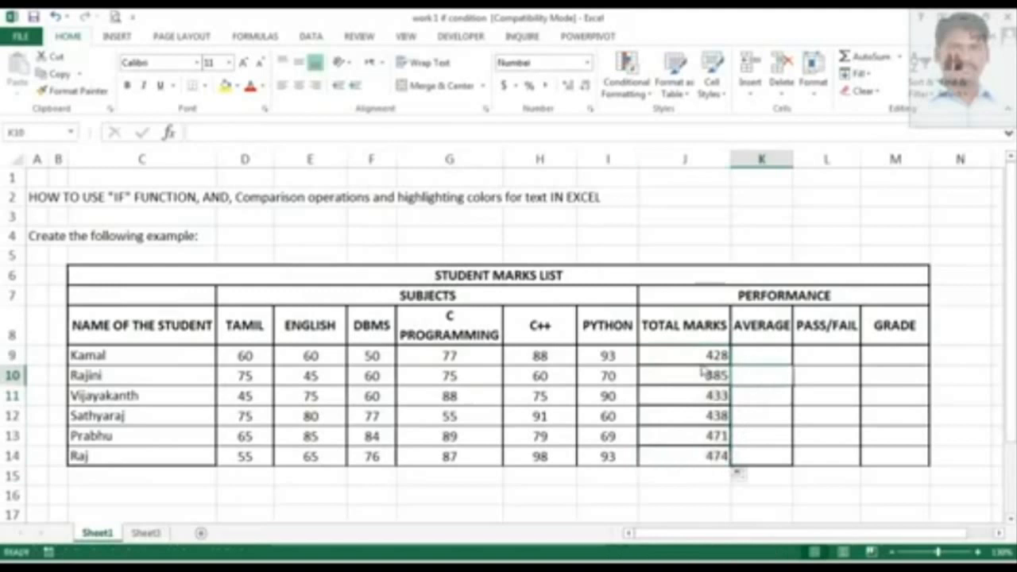
drag(711, 379, 691, 468)
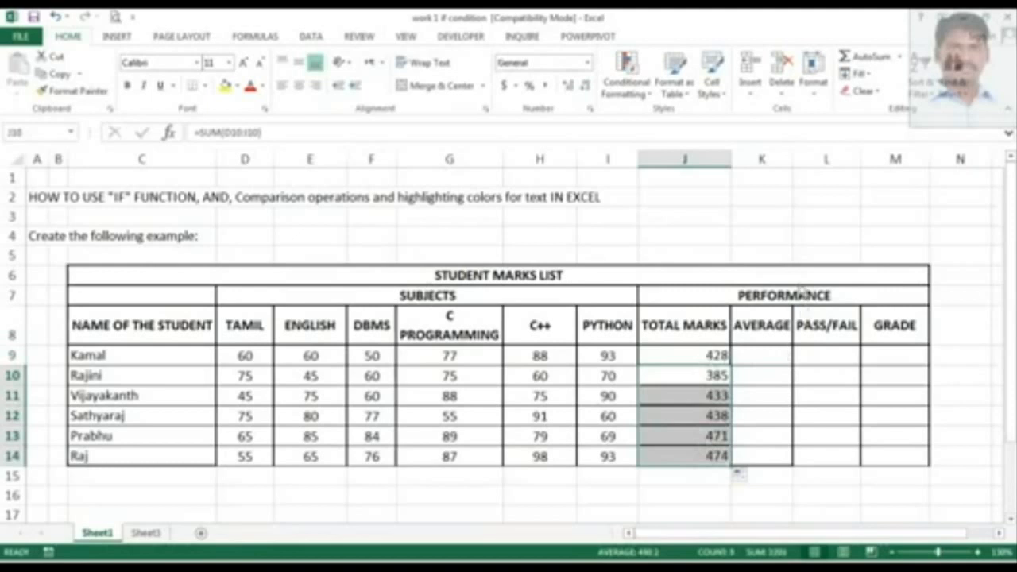
drag(793, 160, 801, 162)
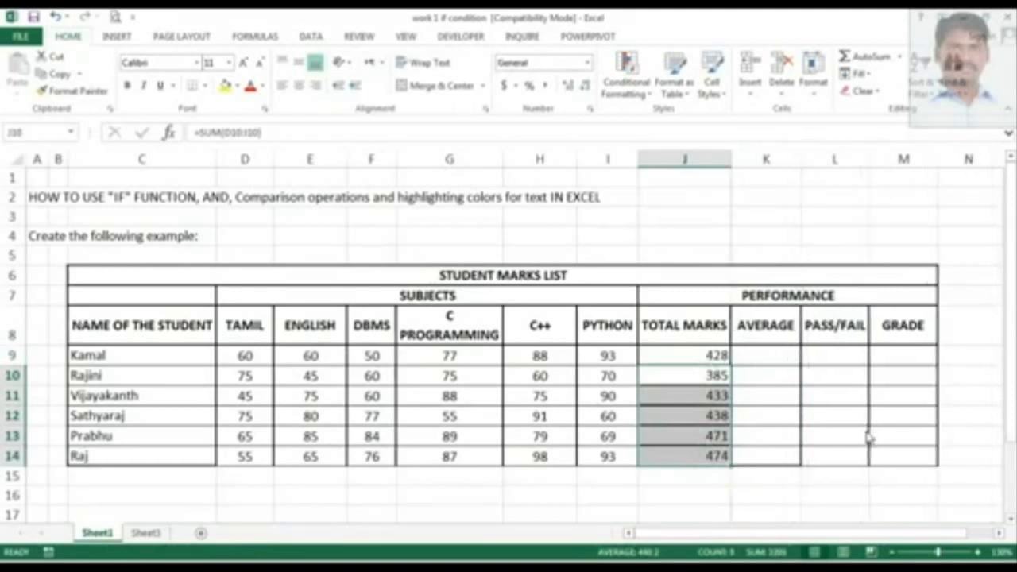
Enter a formula in Kamal's AVERAGE cell dividing the sum of his marks by 6, =sum(D9:I9)/6.
click(764, 364)
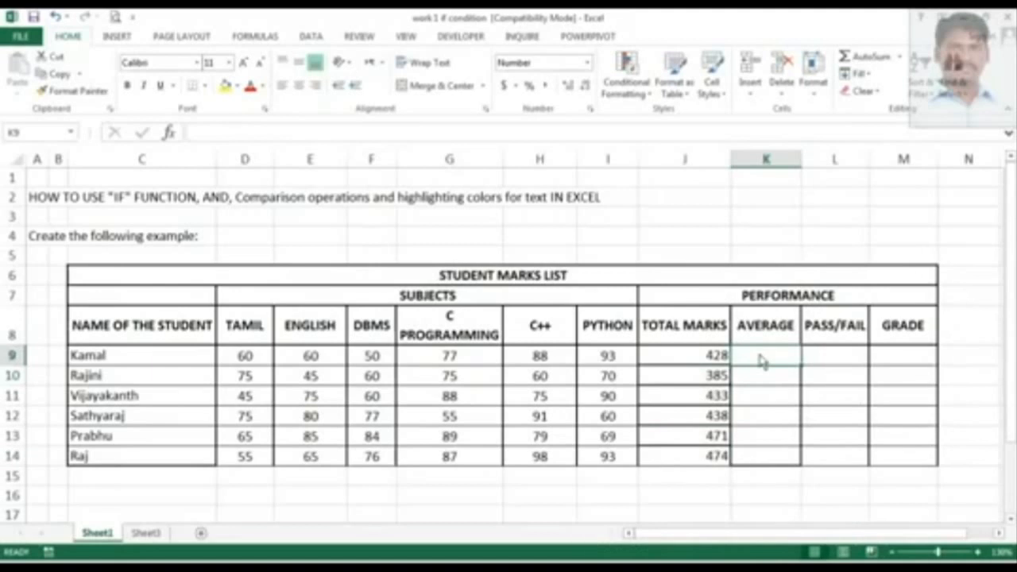
text(=)
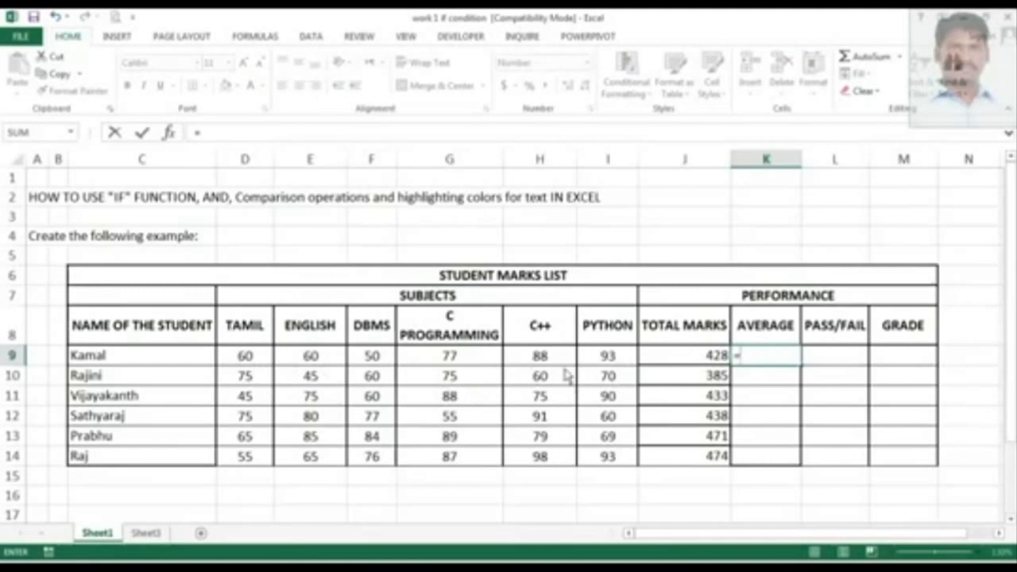
text(sum)
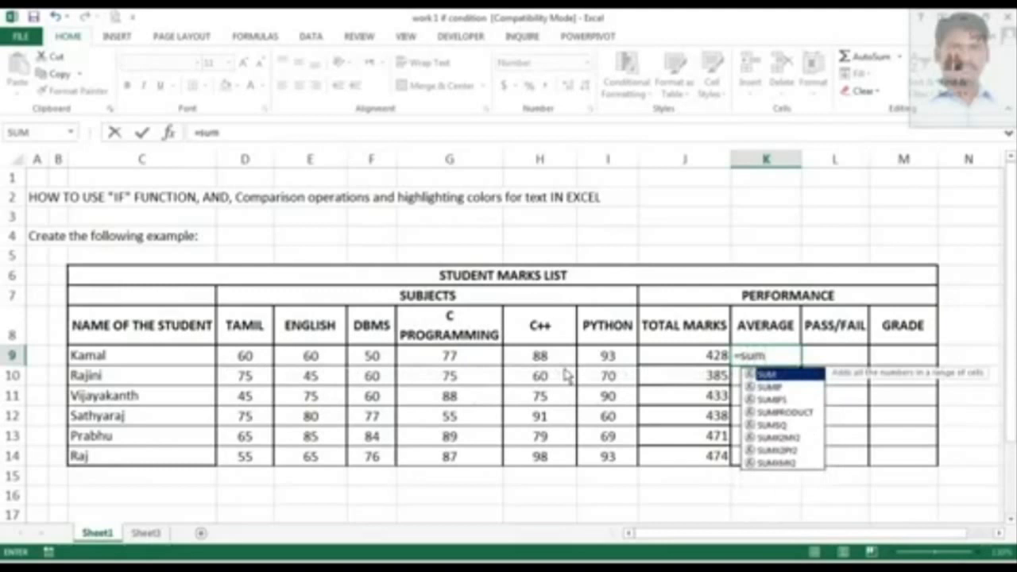
text(()
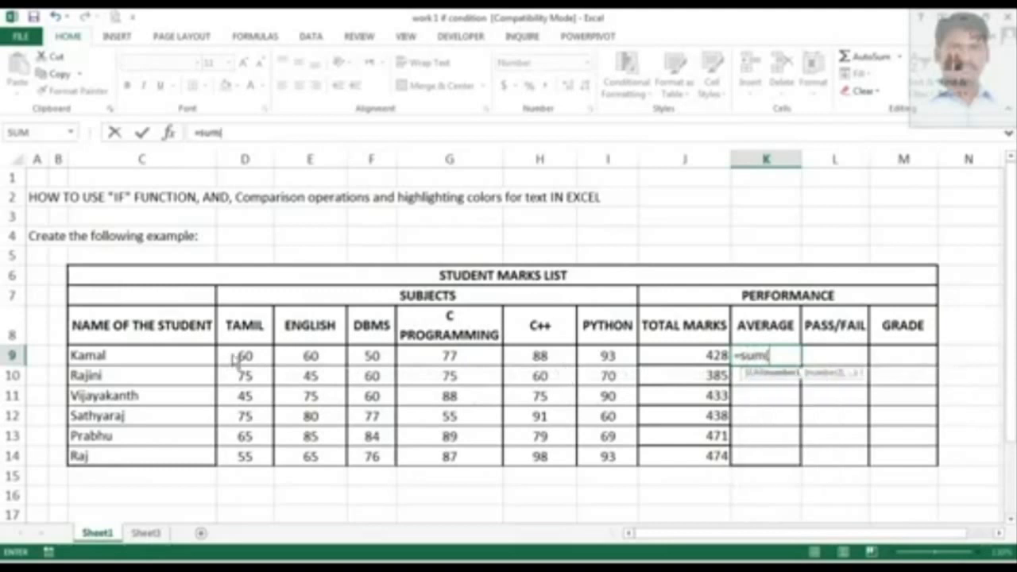
drag(236, 358, 596, 355)
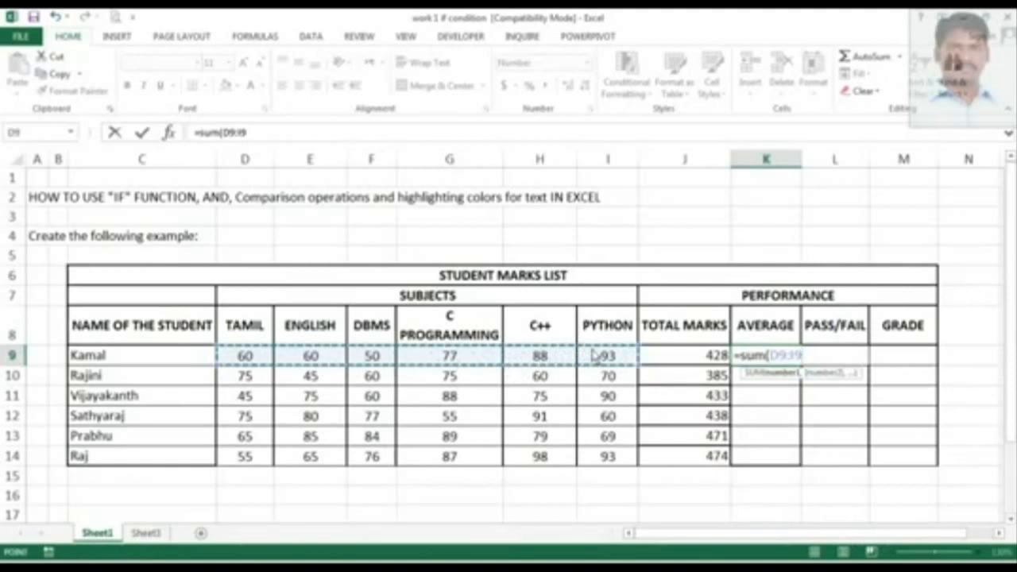
text()/)
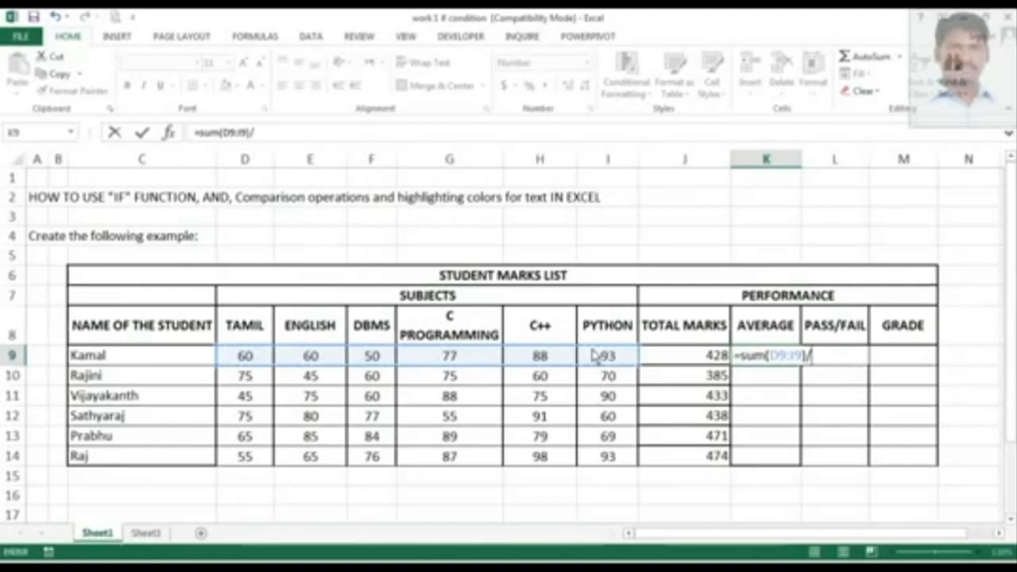
text(6)
key(Return)
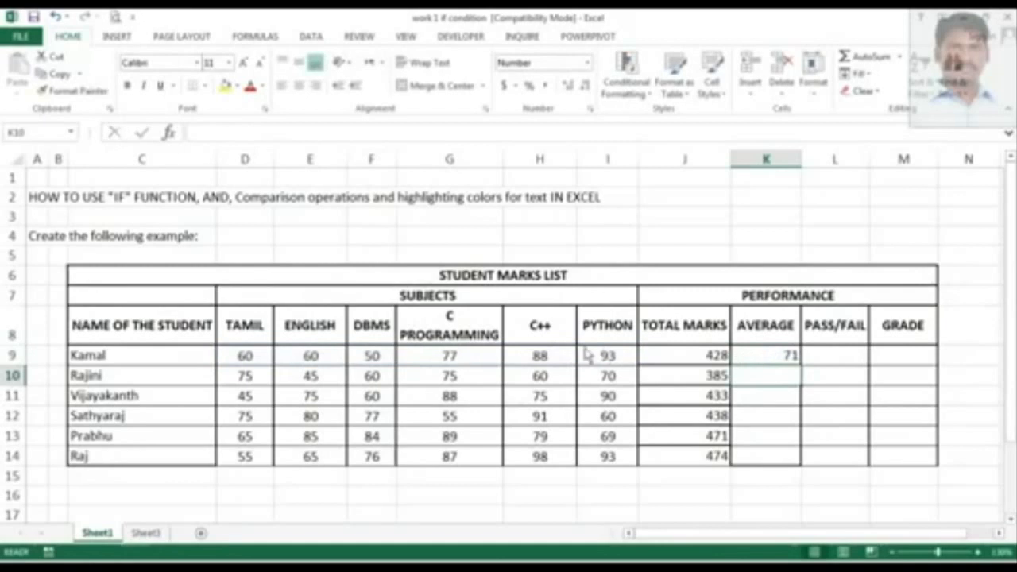
Copy the average formula down the AVERAGE column for all six students.
click(763, 358)
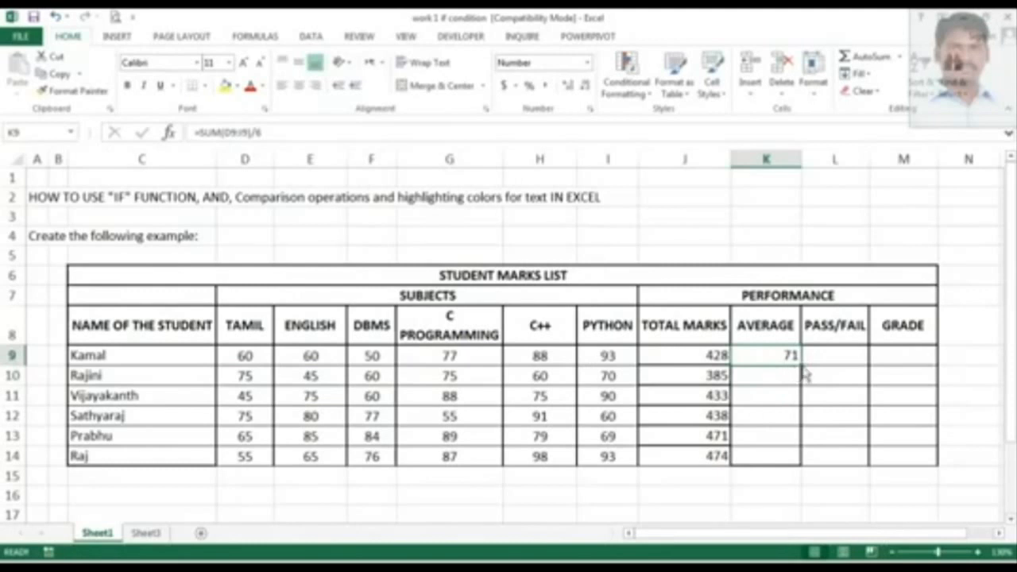
drag(801, 366, 801, 469)
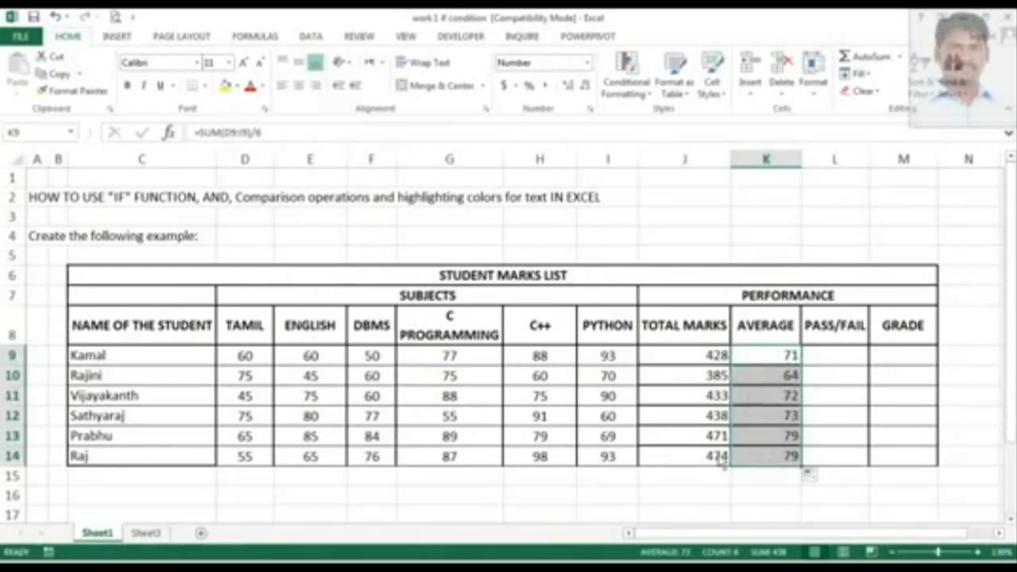
Inspect the copied formulas in the AVERAGE and TOTAL MARKS cells and the empty PASS/FAIL cells.
click(784, 377)
click(764, 402)
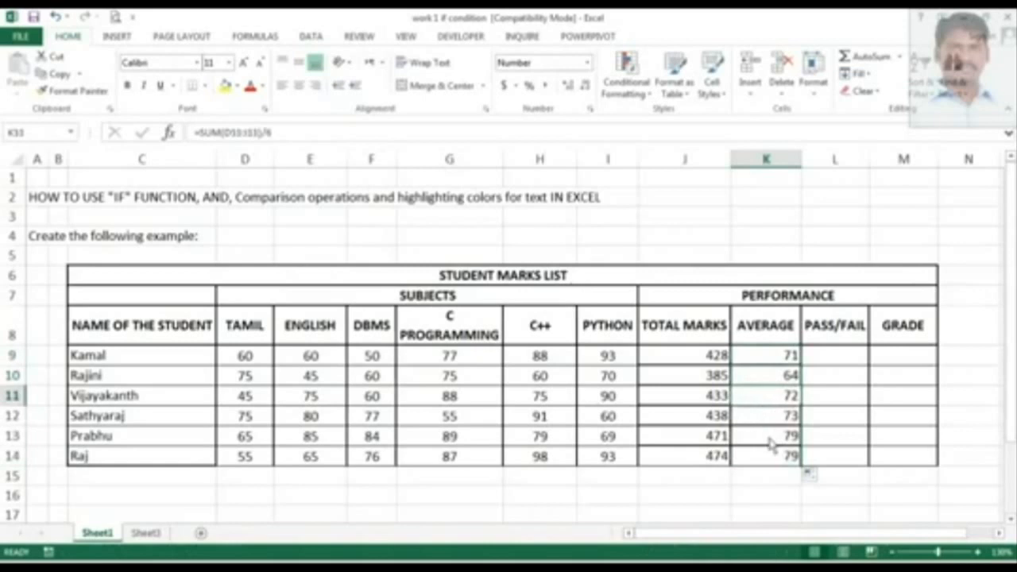
click(771, 442)
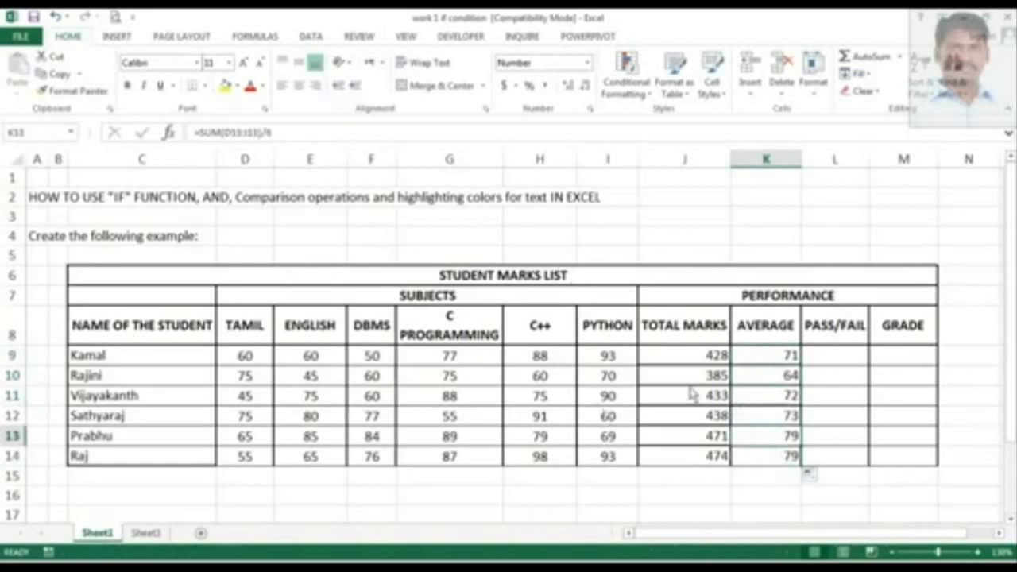
click(768, 415)
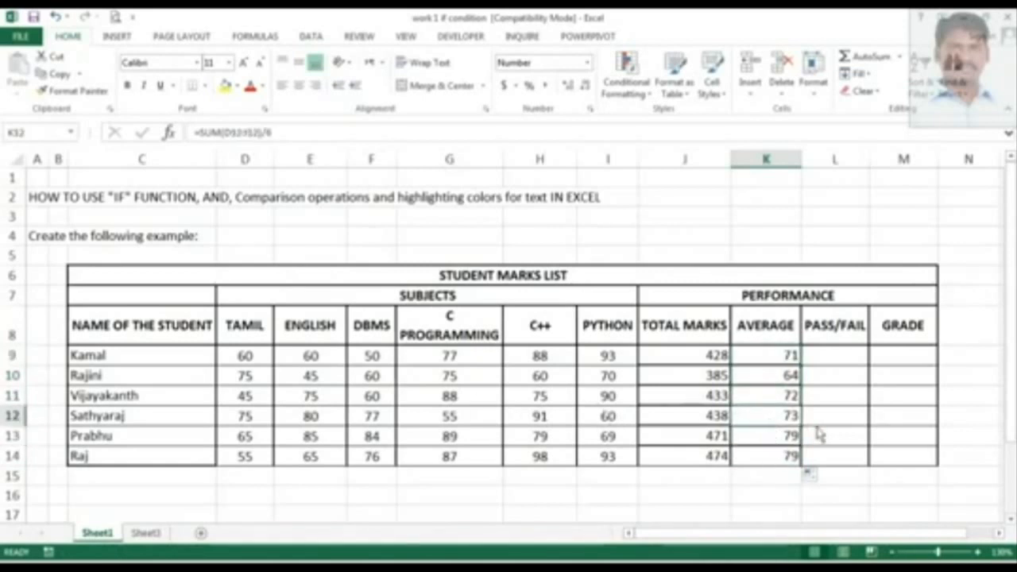
click(836, 359)
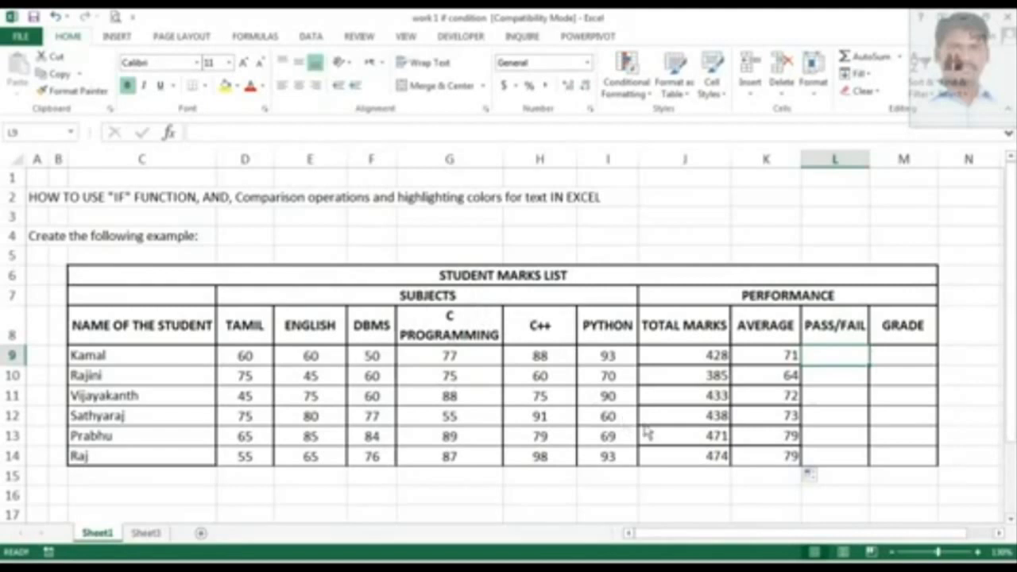
click(843, 381)
click(832, 359)
click(770, 358)
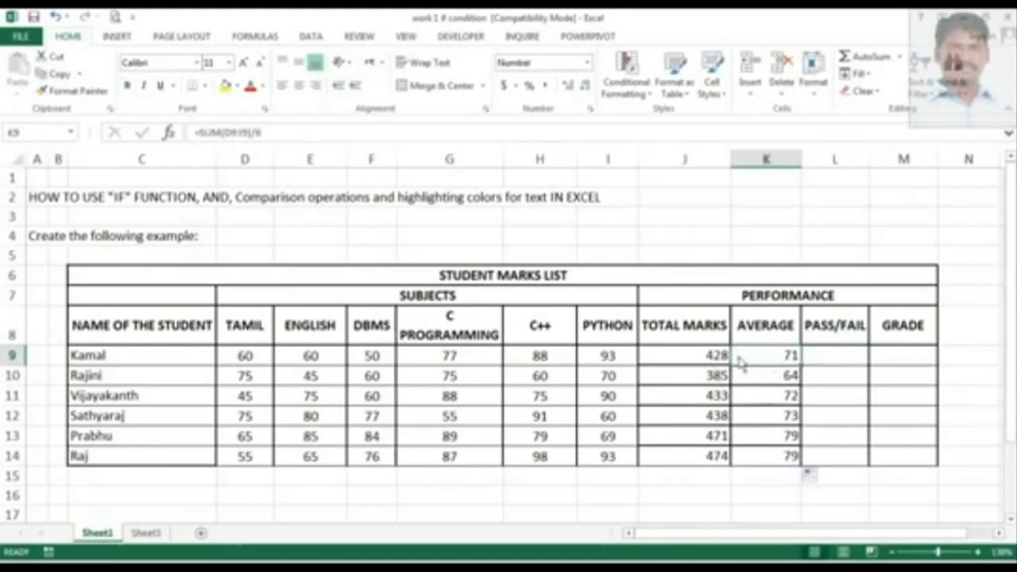
click(698, 359)
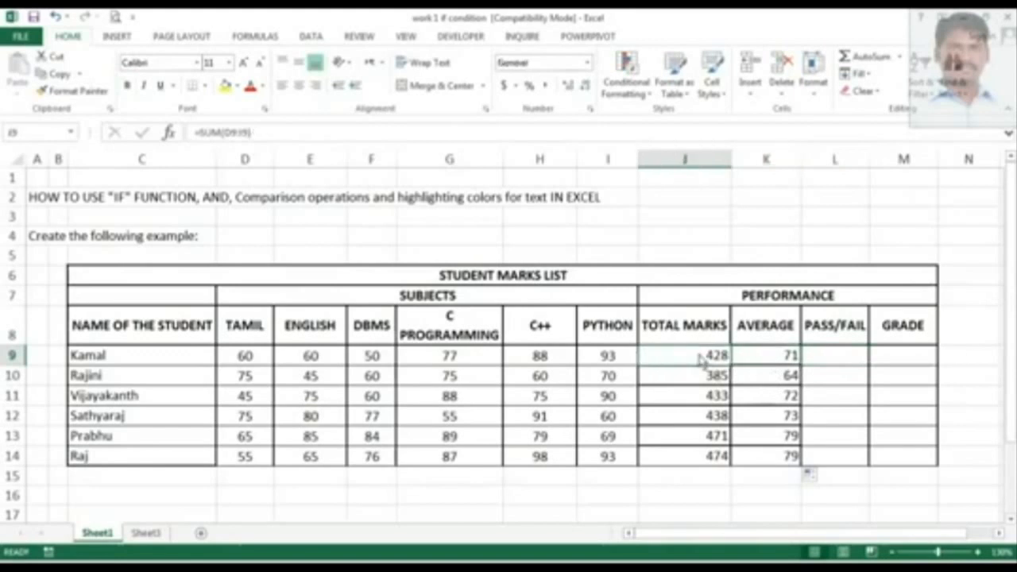
Inspect Kamal's individual subject marks cell by cell across row 9, including a selection of his mark cells.
click(831, 360)
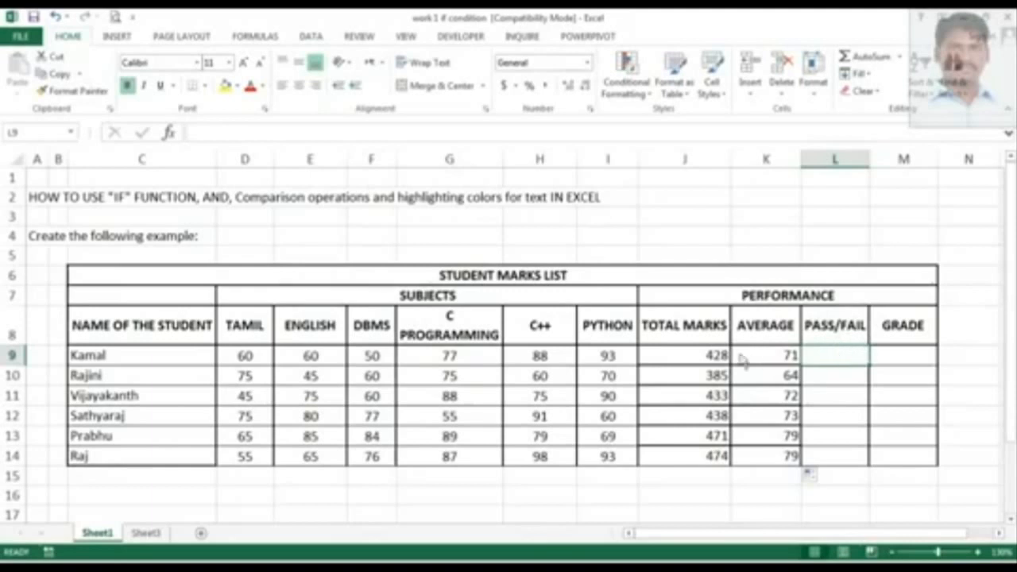
click(253, 357)
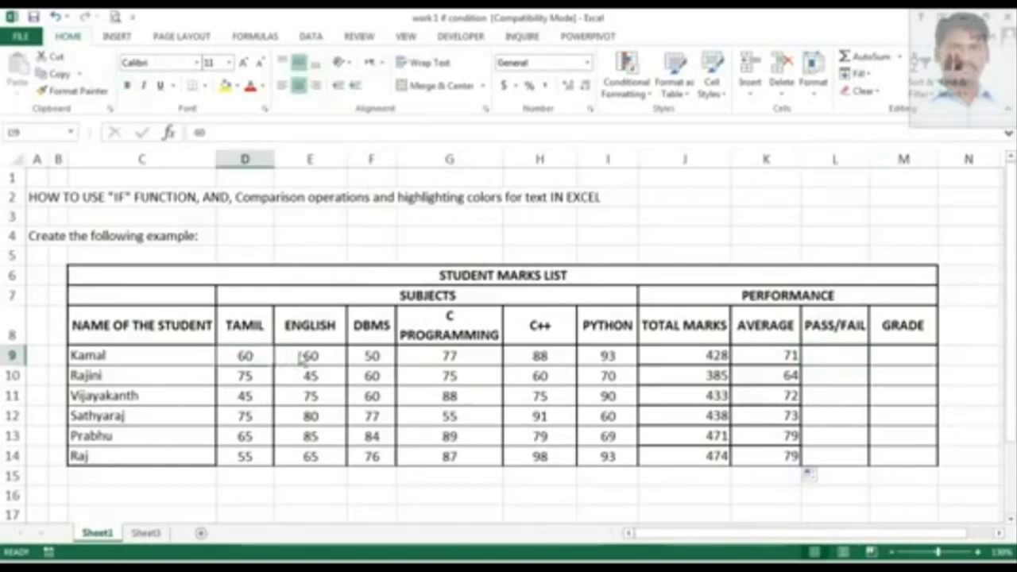
click(306, 358)
click(391, 358)
click(471, 361)
click(557, 363)
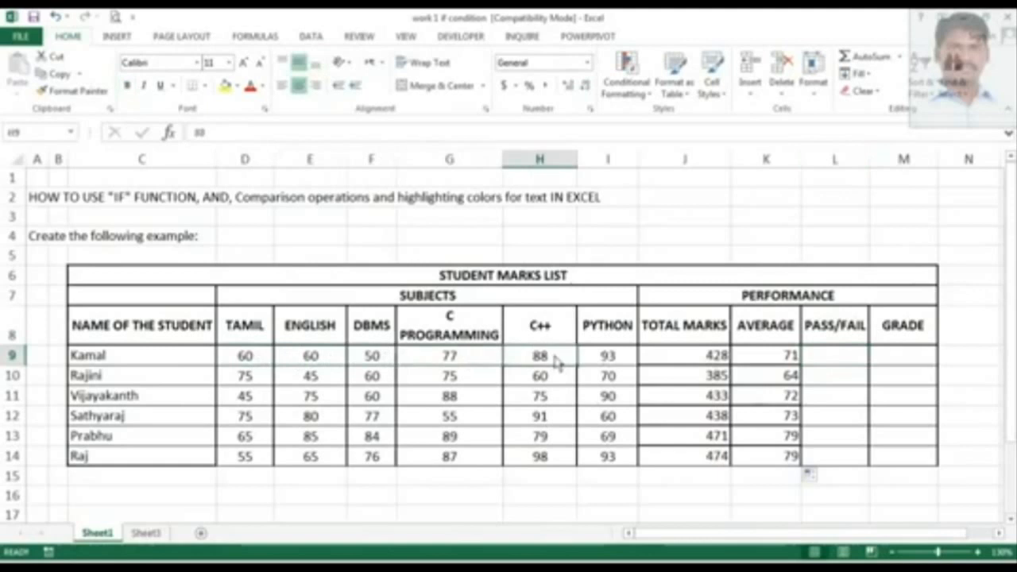
click(601, 362)
click(267, 363)
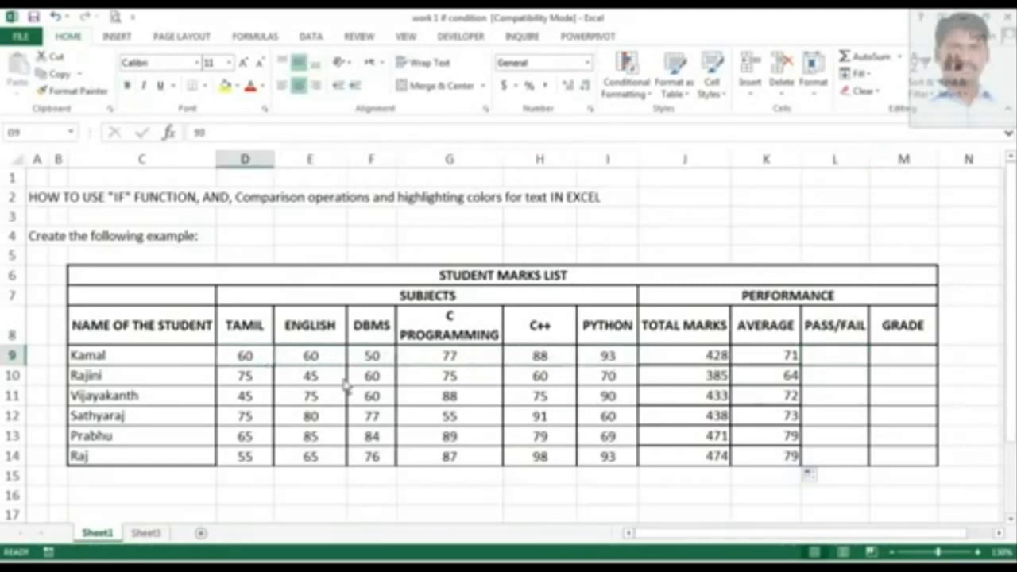
click(321, 360)
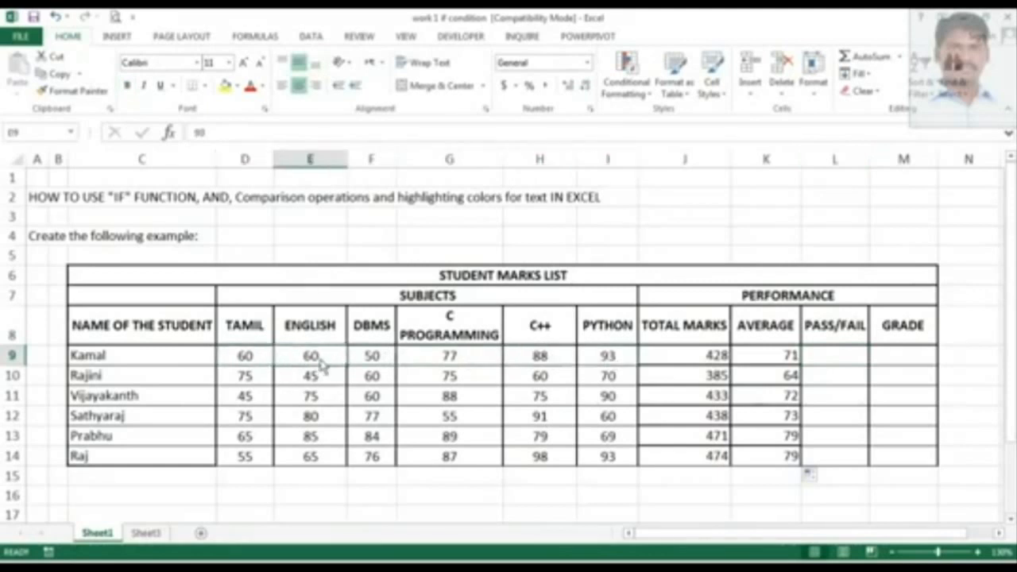
click(261, 363)
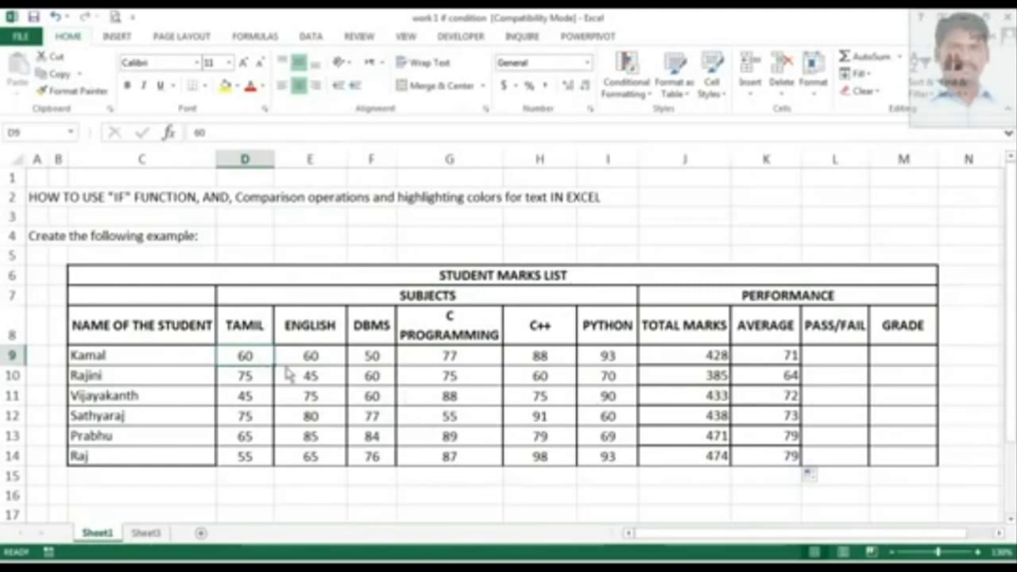
click(382, 364)
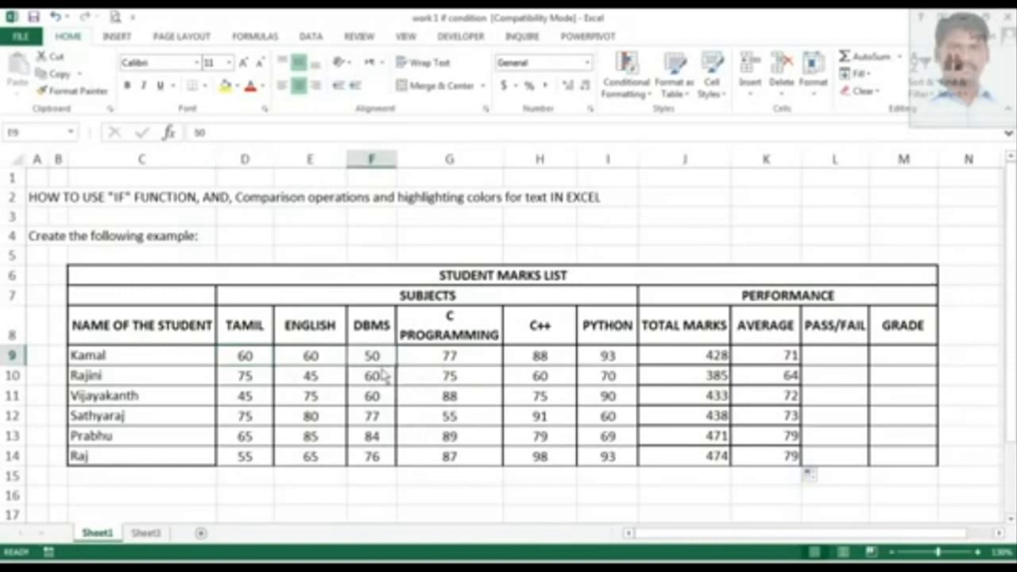
click(260, 362)
click(304, 362)
click(367, 362)
click(436, 364)
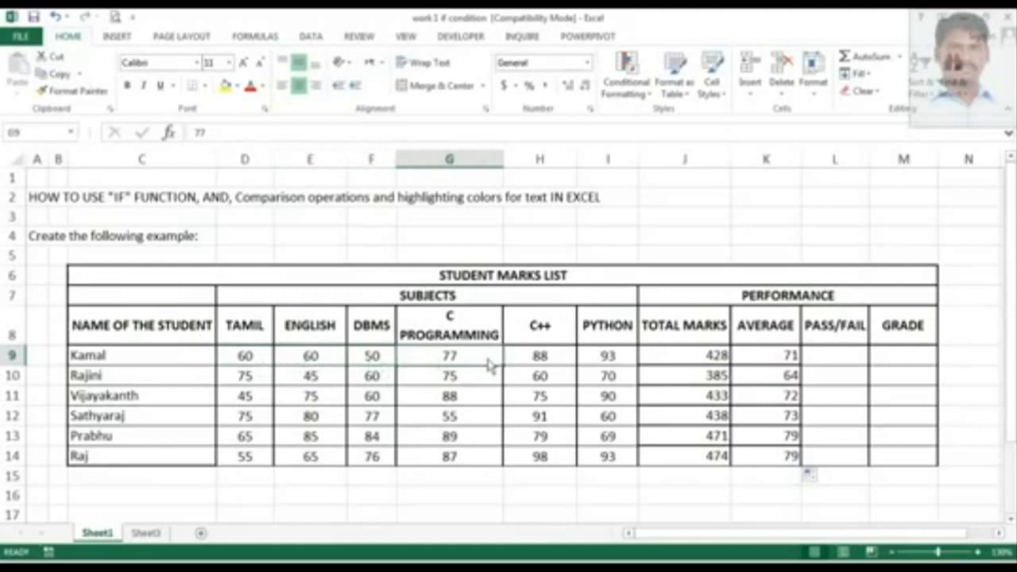
click(549, 364)
click(261, 364)
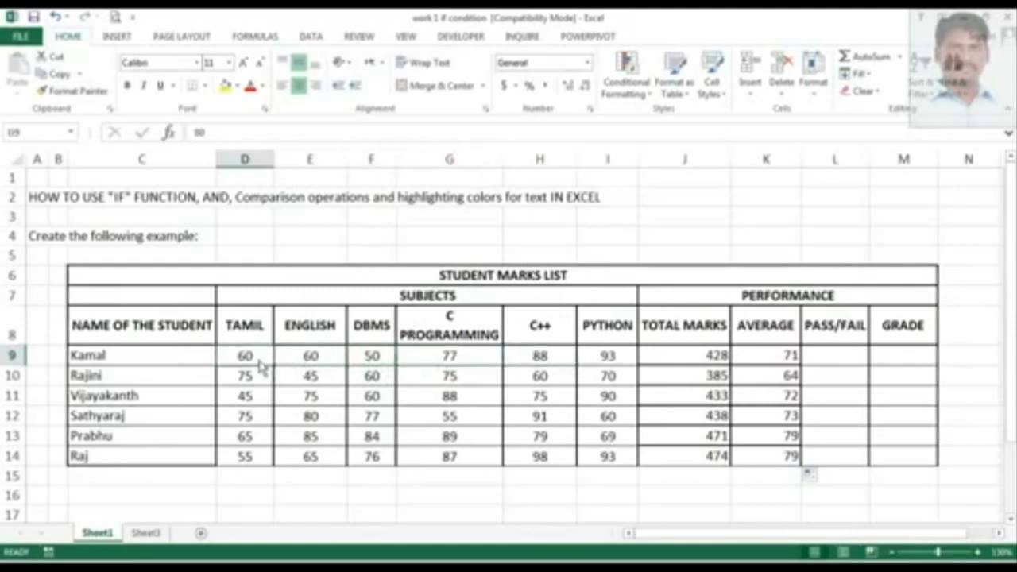
click(289, 361)
click(375, 362)
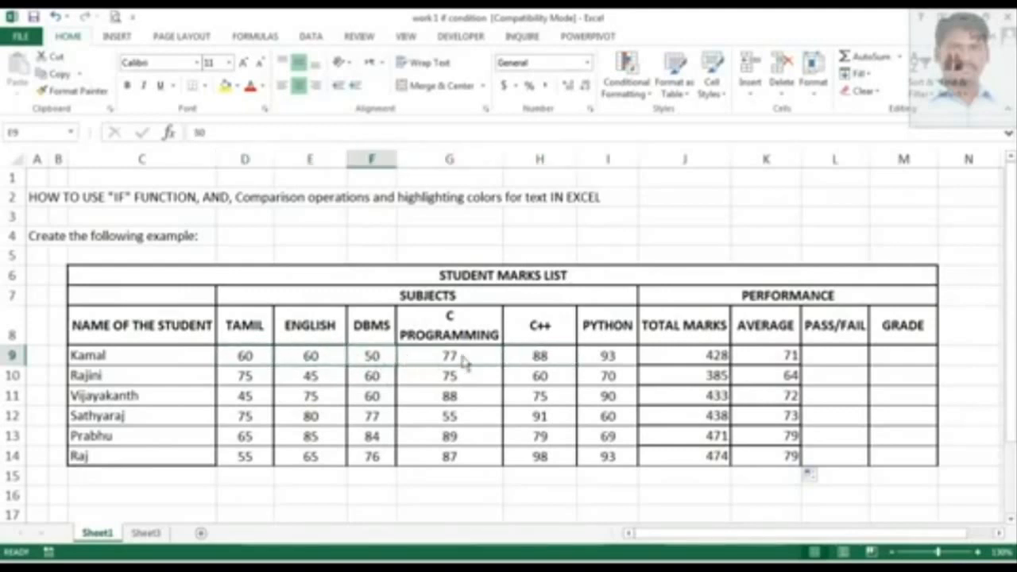
click(463, 362)
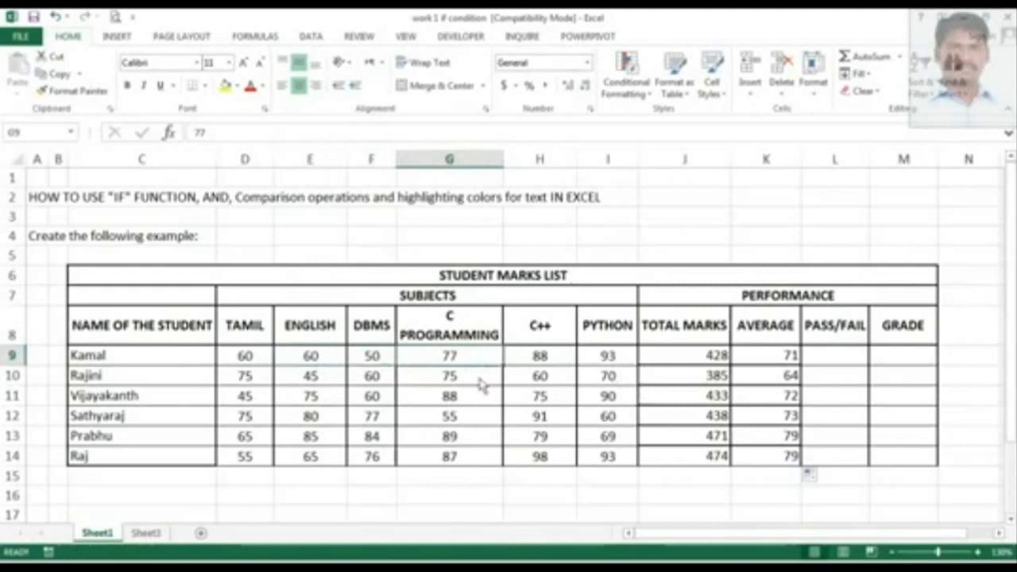
click(303, 359)
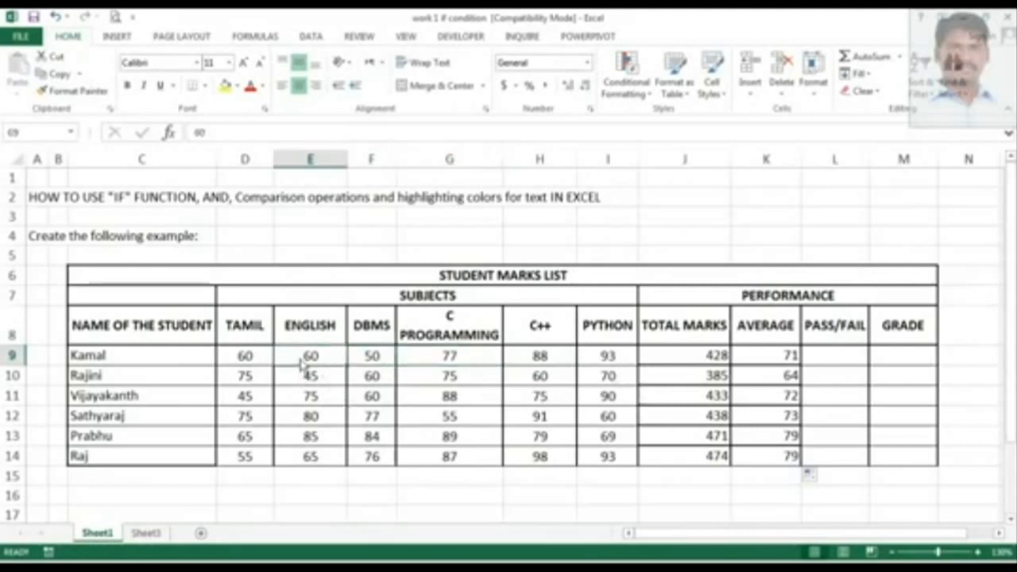
click(205, 366)
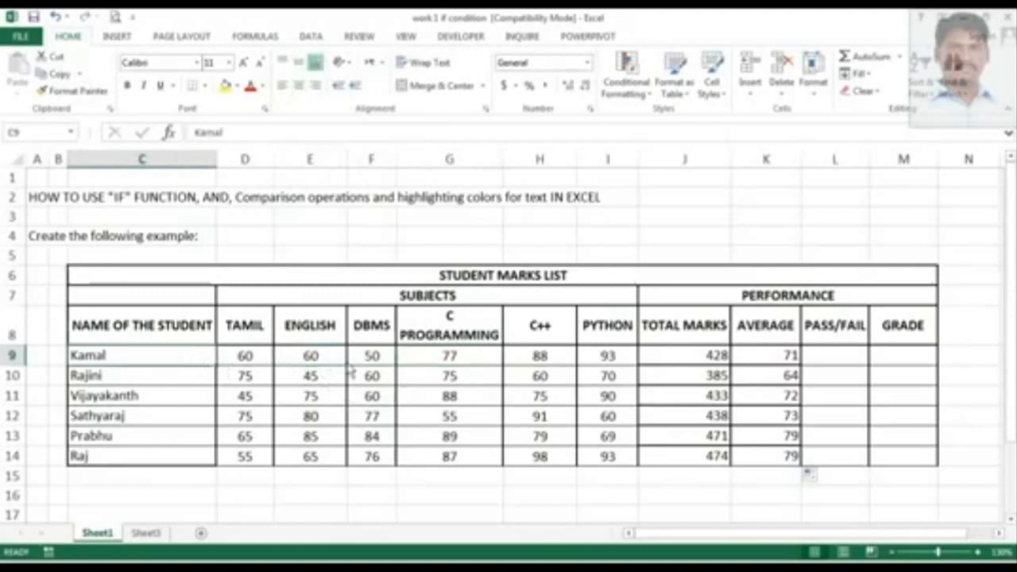
drag(334, 364, 614, 370)
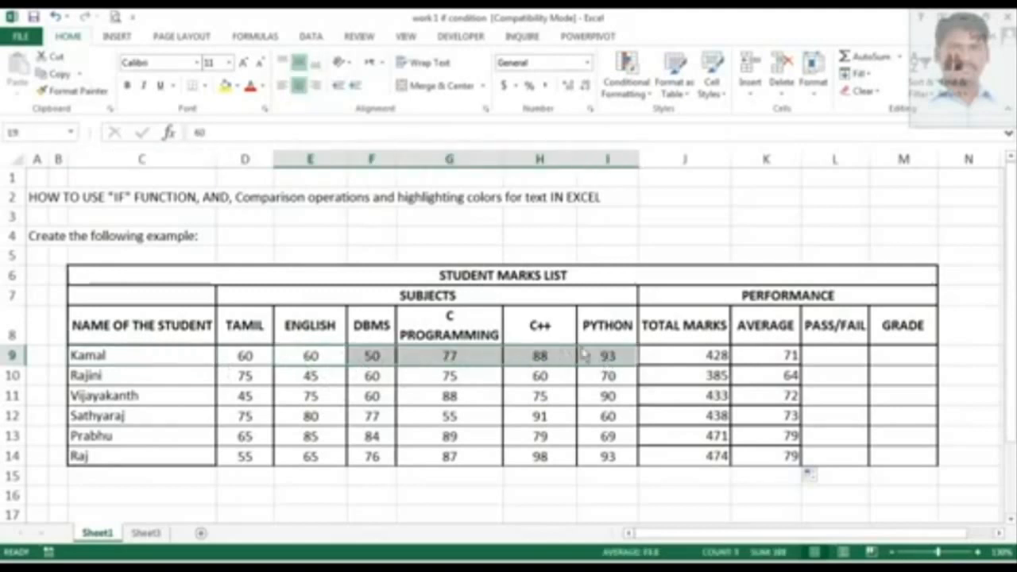
click(248, 361)
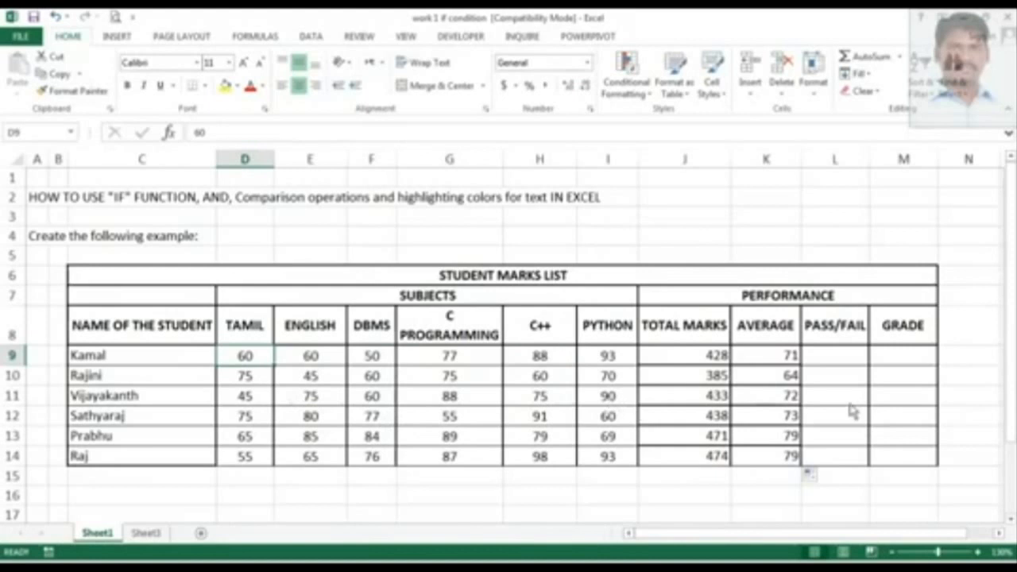
In Kamal's PASS/FAIL cell, begin an IF formula with a nested AND function, =IF(AND(.
click(844, 358)
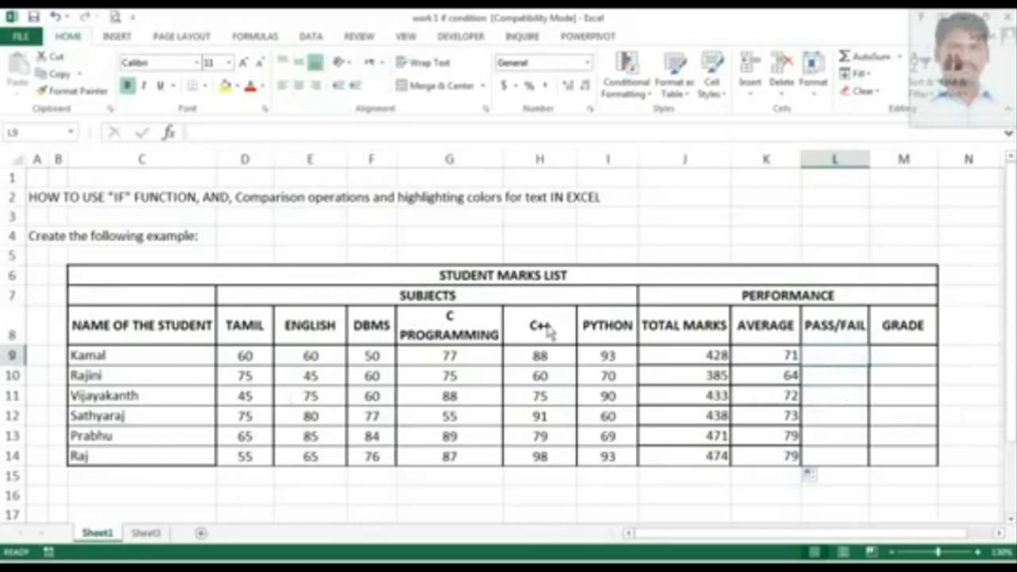
click(203, 137)
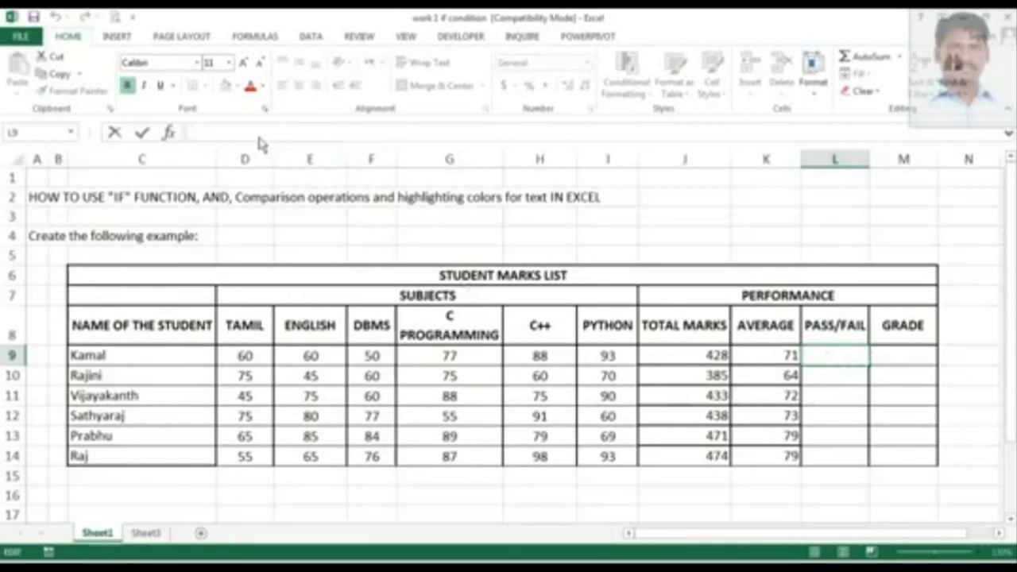
text(=)
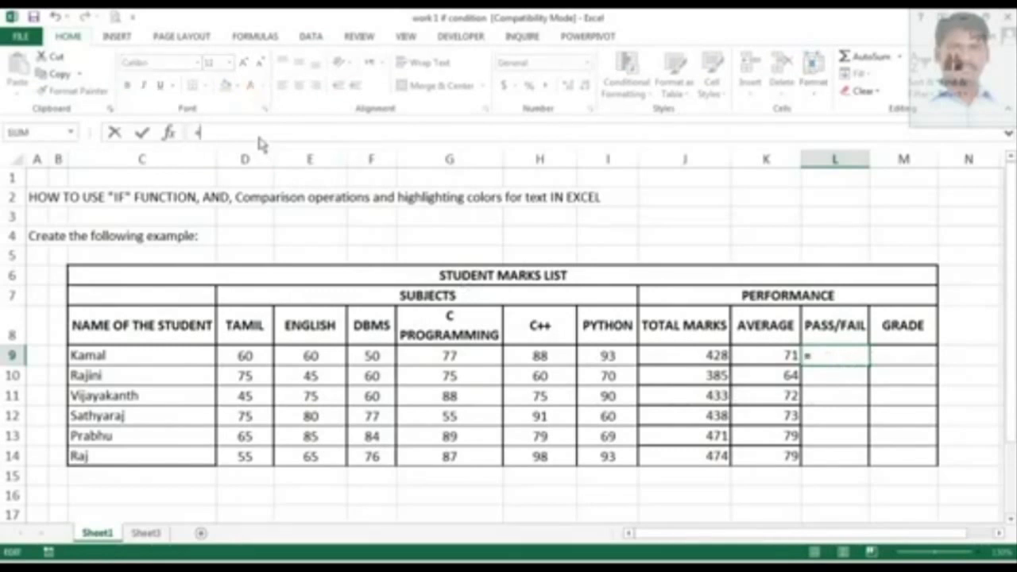
key(Caps_Lock)
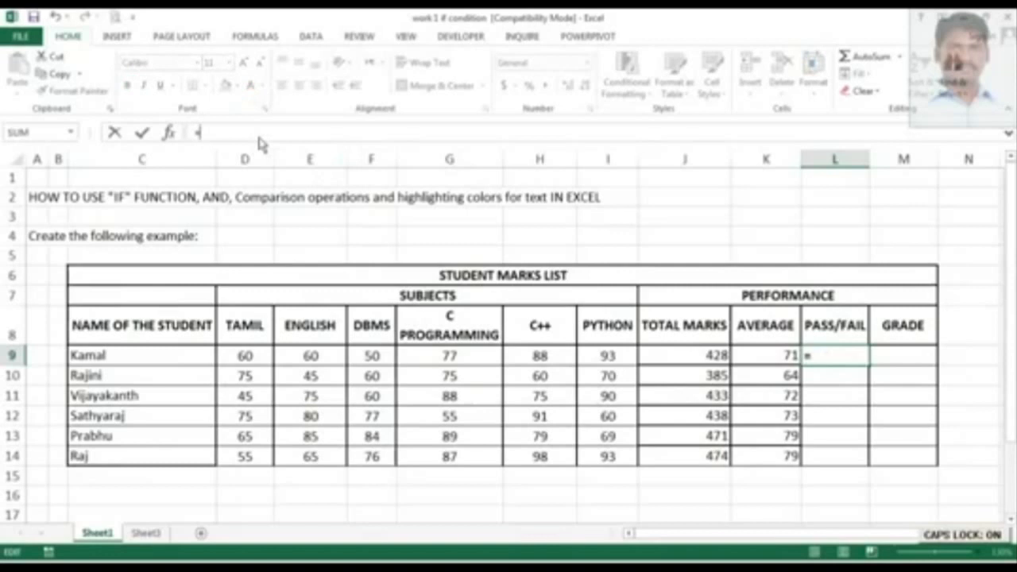
text(I)
key(BackSpace)
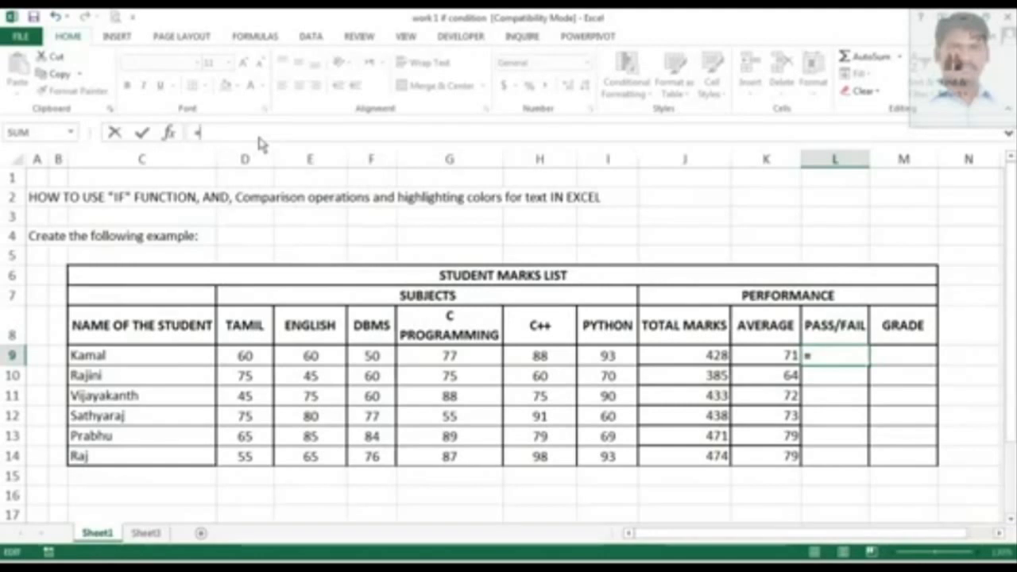
text(IF)
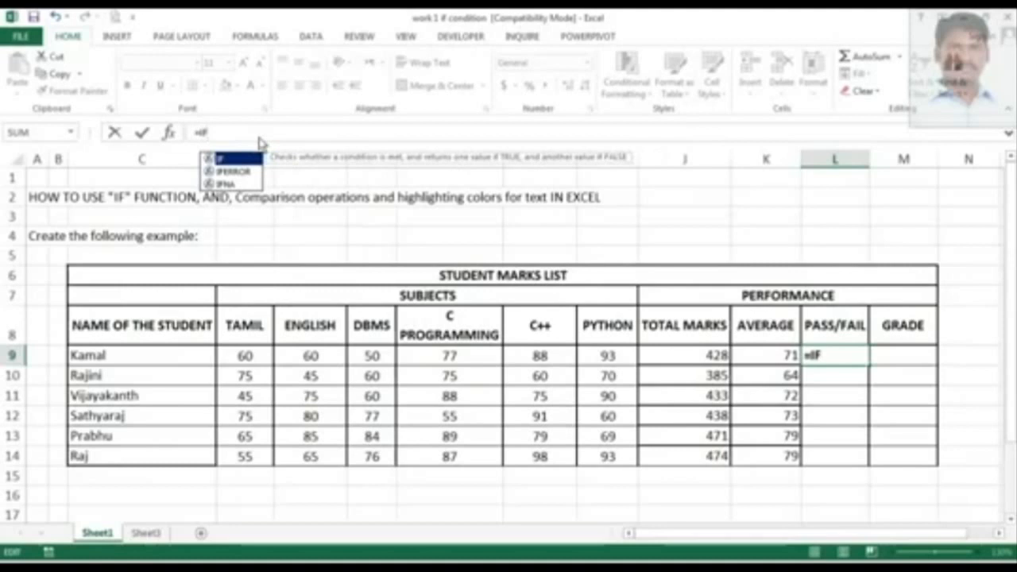
text(()
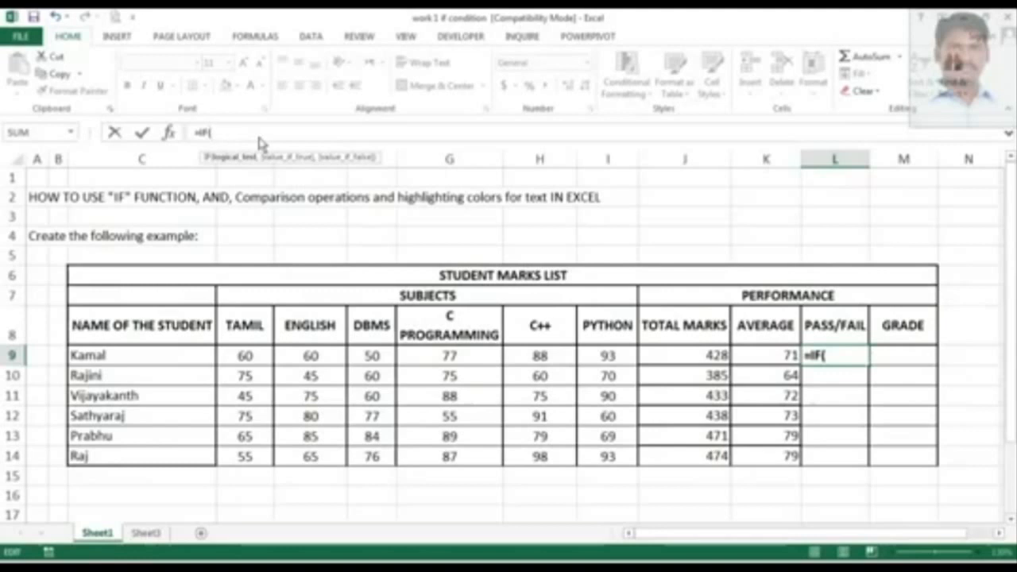
text(AND)
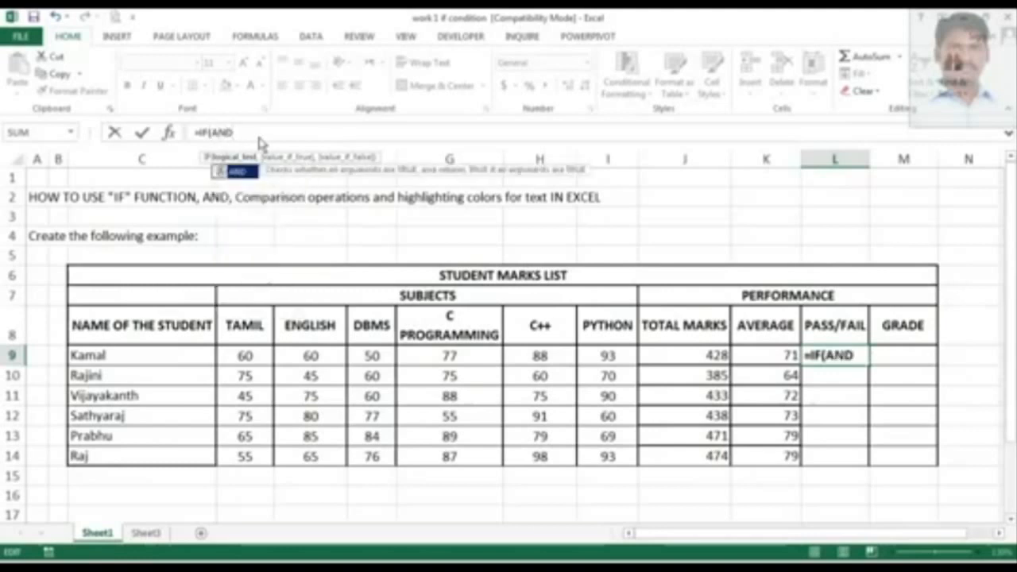
text(()
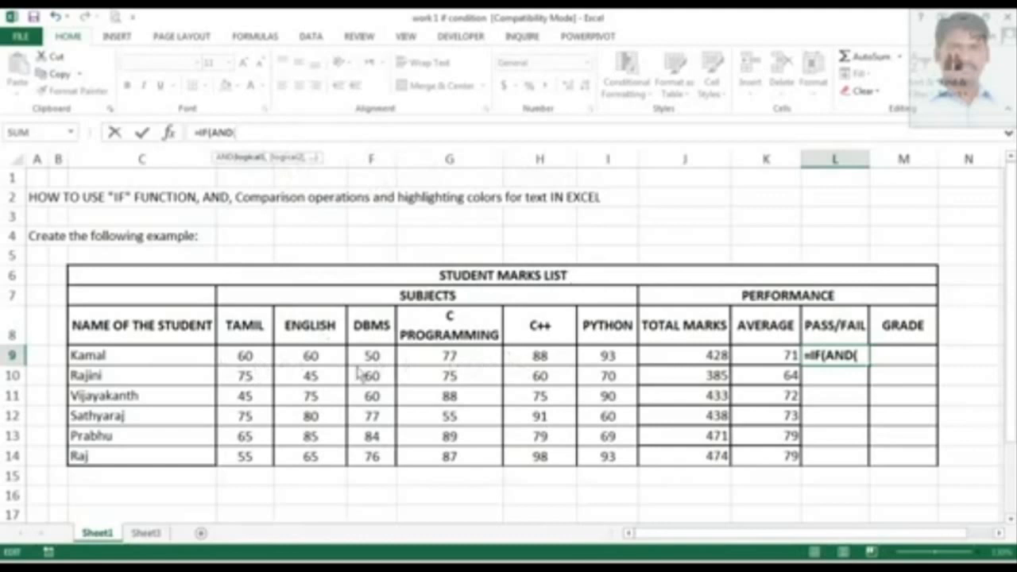
Add AND conditions requiring Kamal's TAMIL and ENGLISH marks to be at least 50: D9>=50,E9>=50,.
click(246, 357)
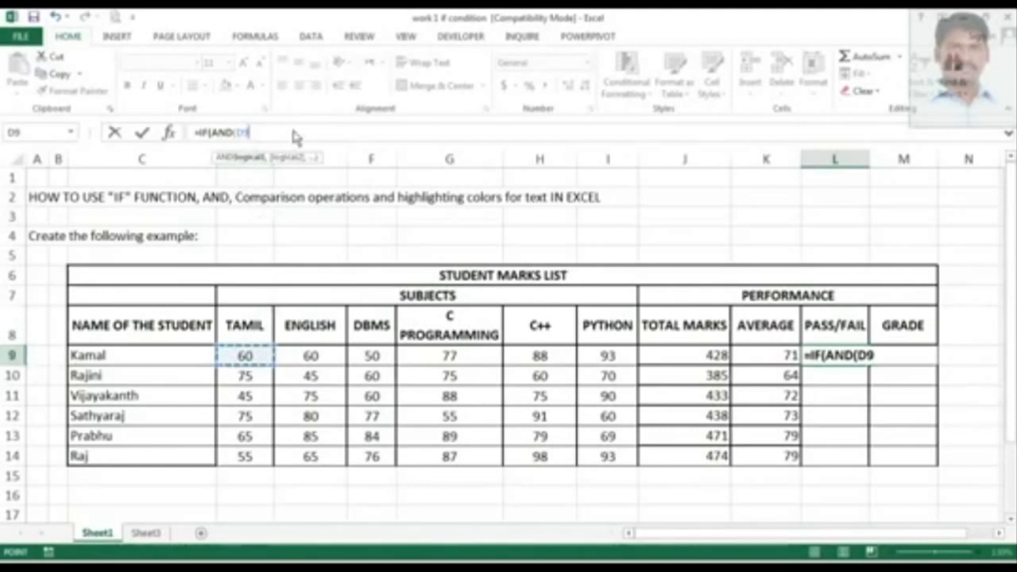
text(>)
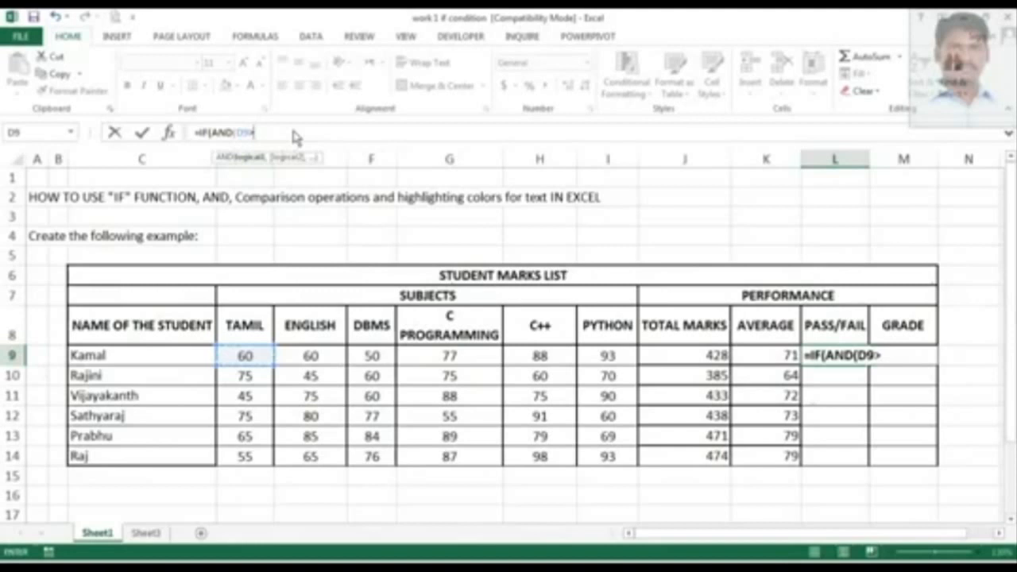
text(=)
text(50)
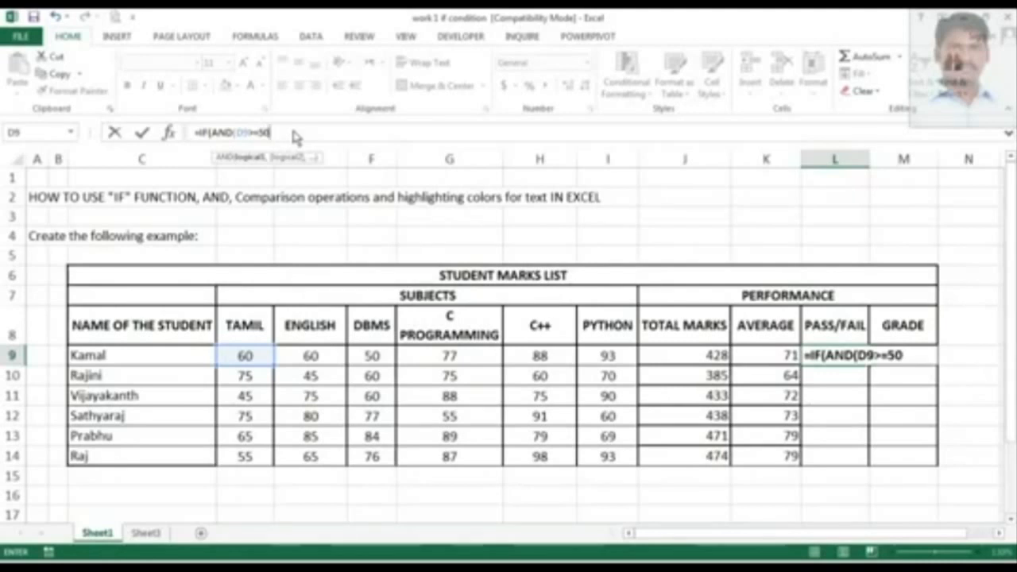
text(,)
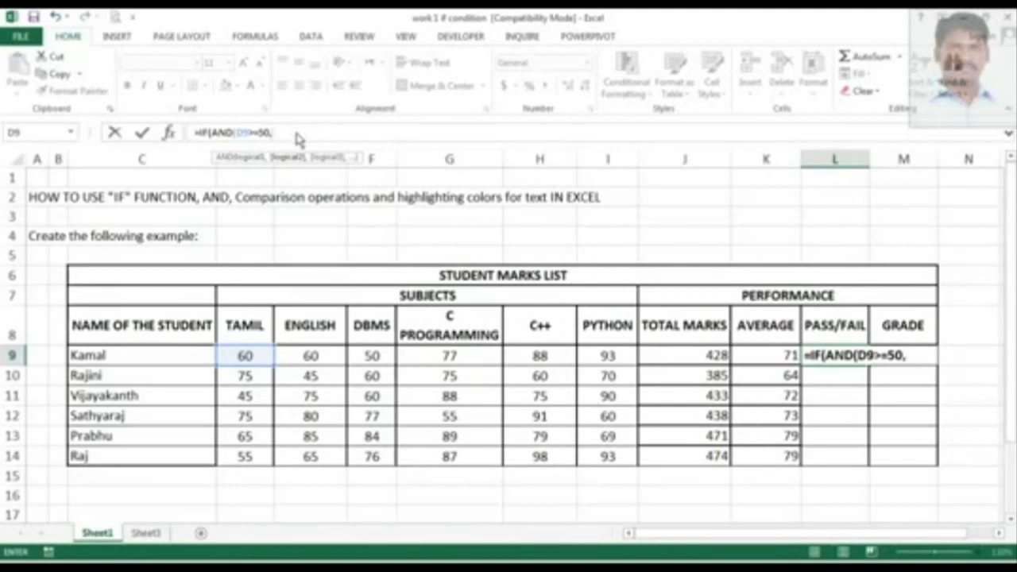
click(322, 359)
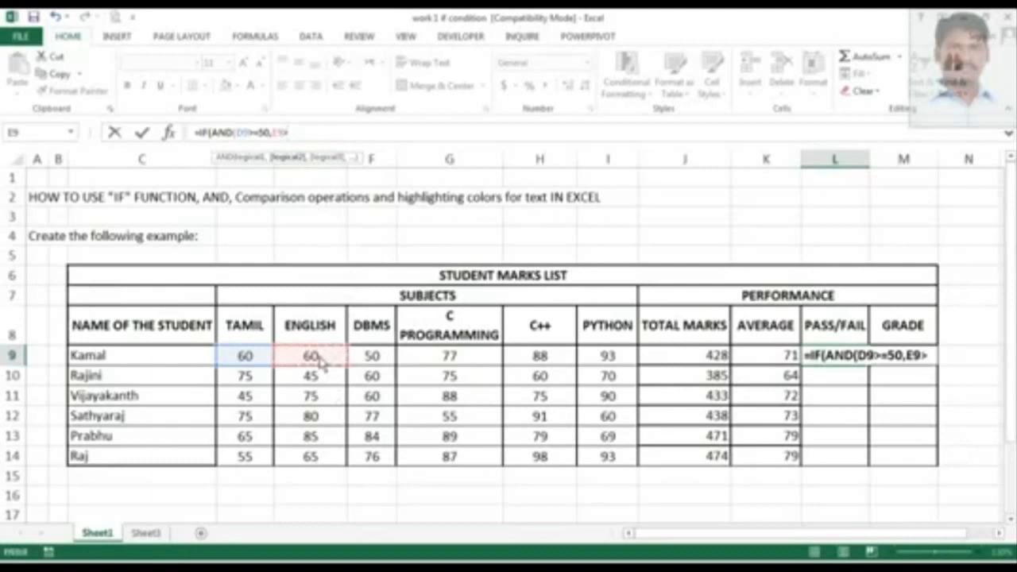
text(>=50,)
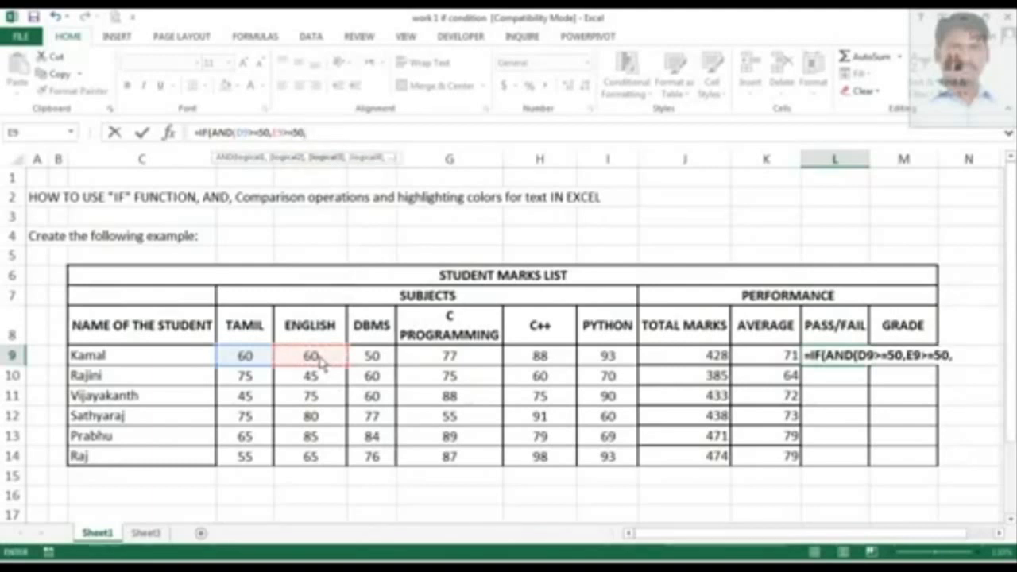
Extend Kamal's AND conditions with DBMS, C PROGRAMMING and C++ marks at least 50: F9>=50,G9>=50,H9>=50,.
click(372, 359)
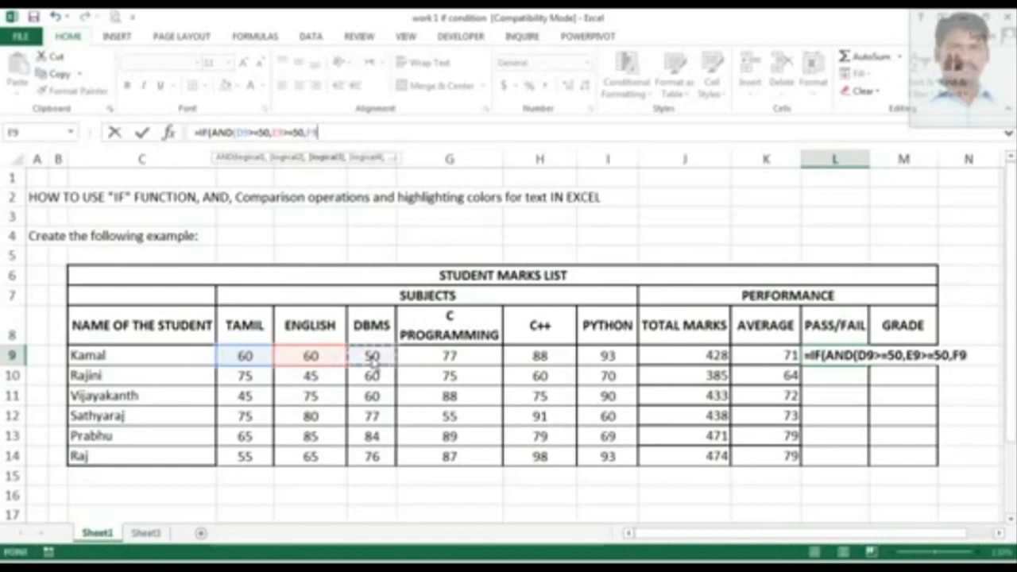
text(>=50)
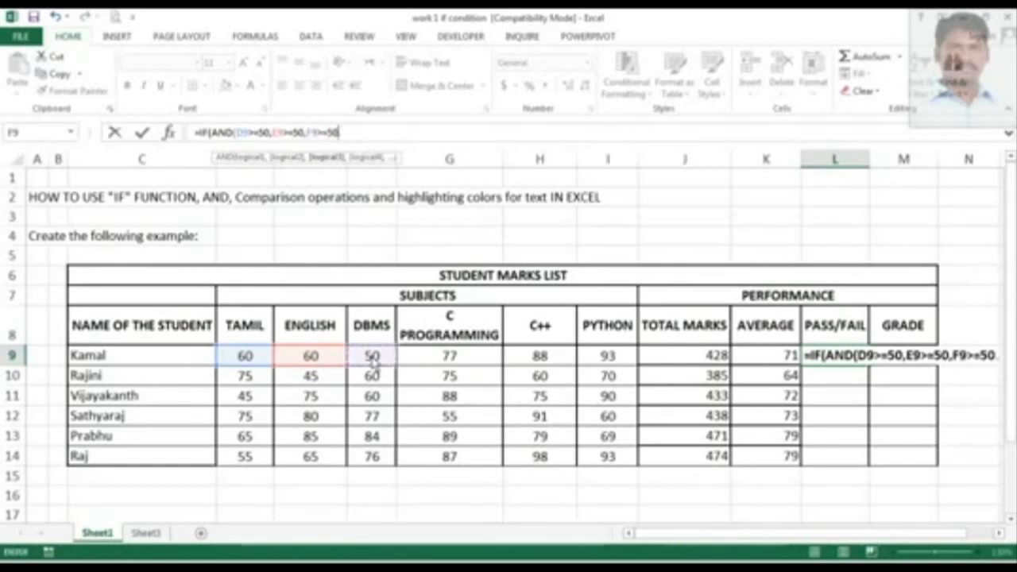
text(,)
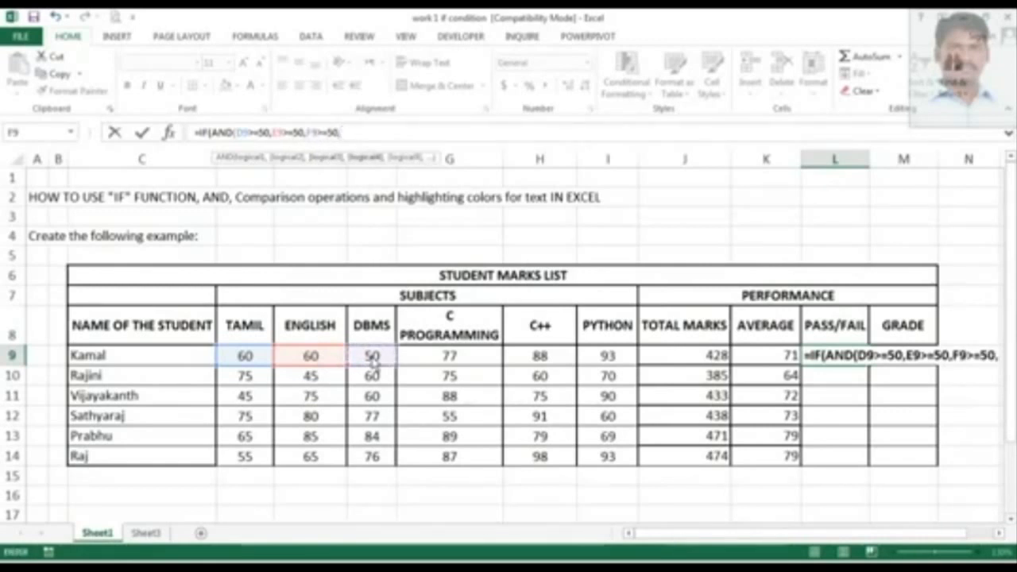
click(450, 359)
text(>=)
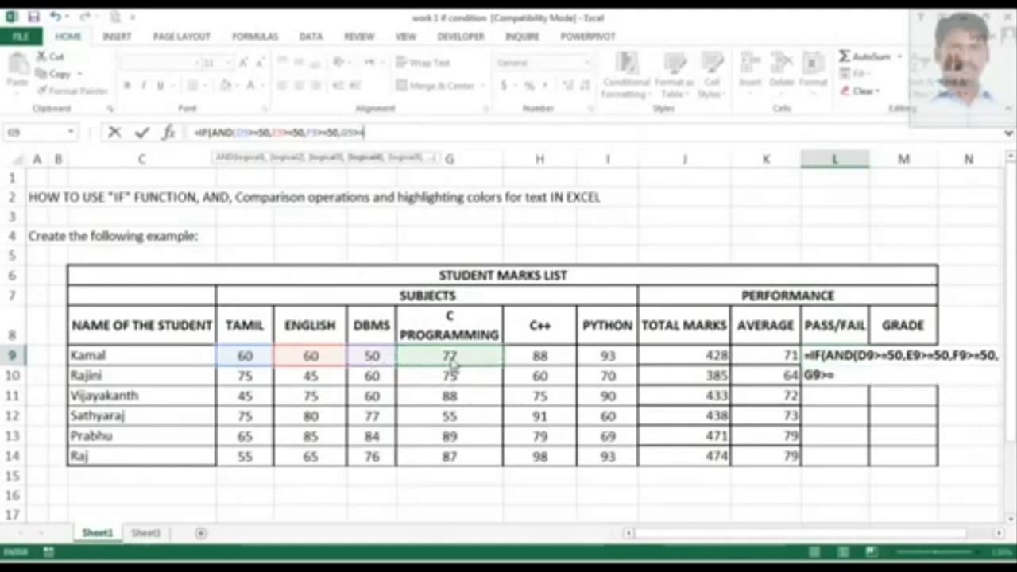
text(50,)
click(549, 357)
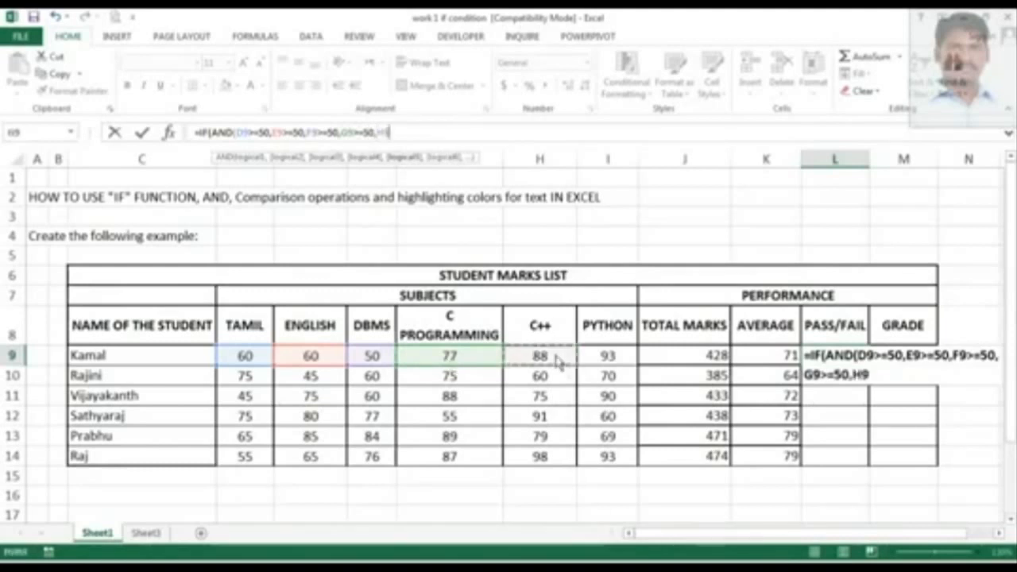
text(>=5)
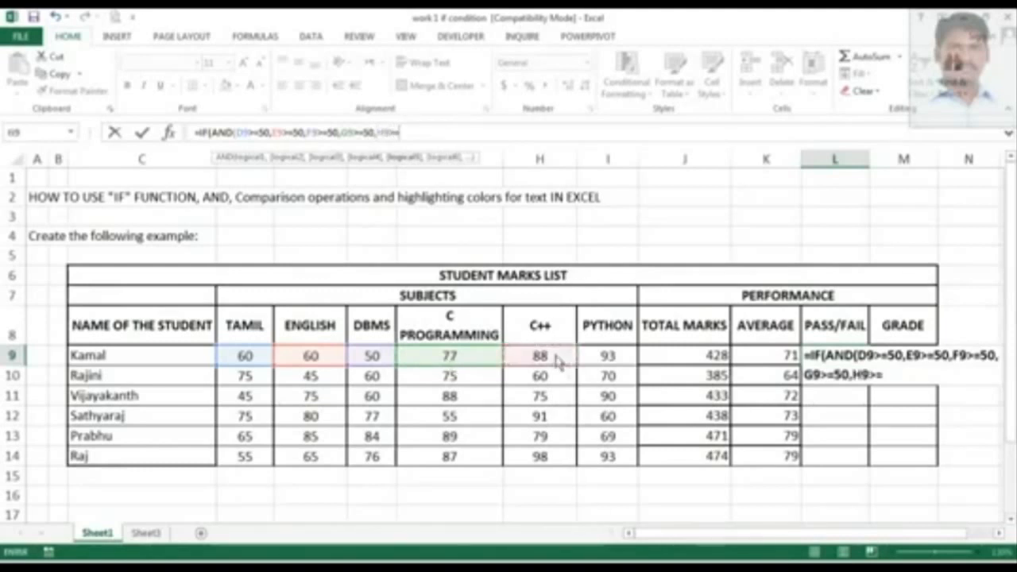
text(0,)
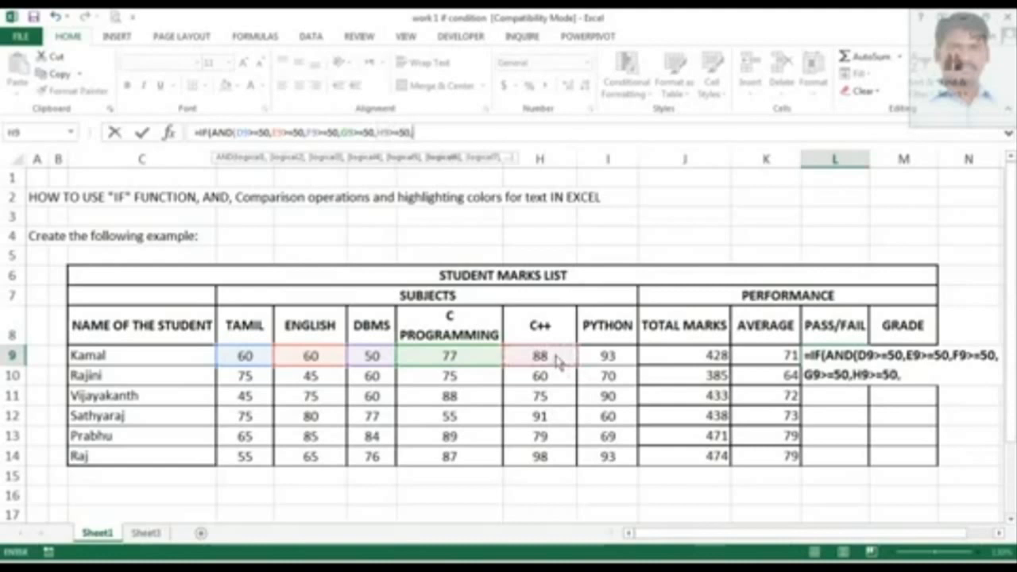
Add the PYTHON condition I9>=50, try to enter the formula, and dismiss the missing-parenthesis error.
click(612, 363)
text(>=)
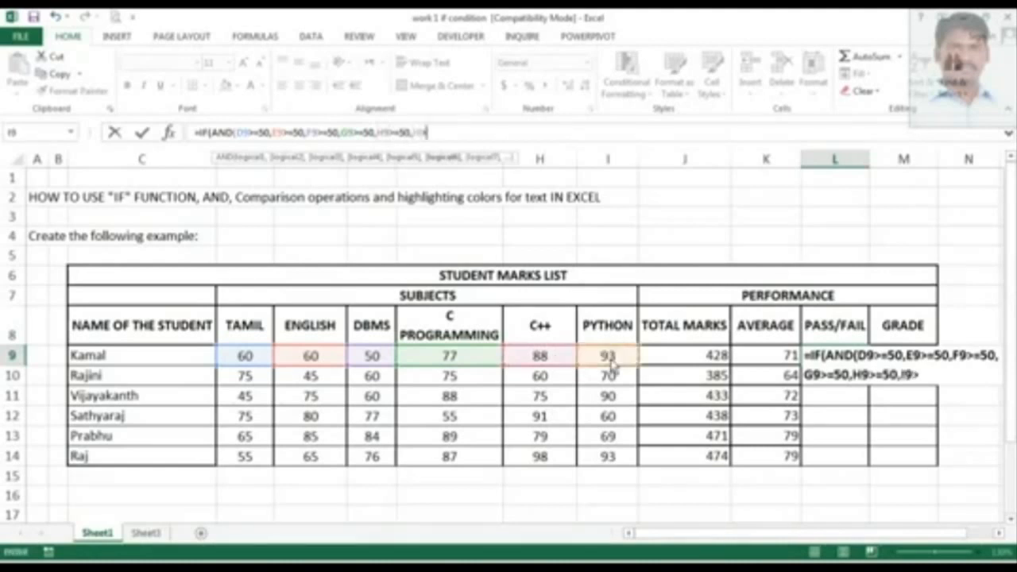
text(50)
key(Return)
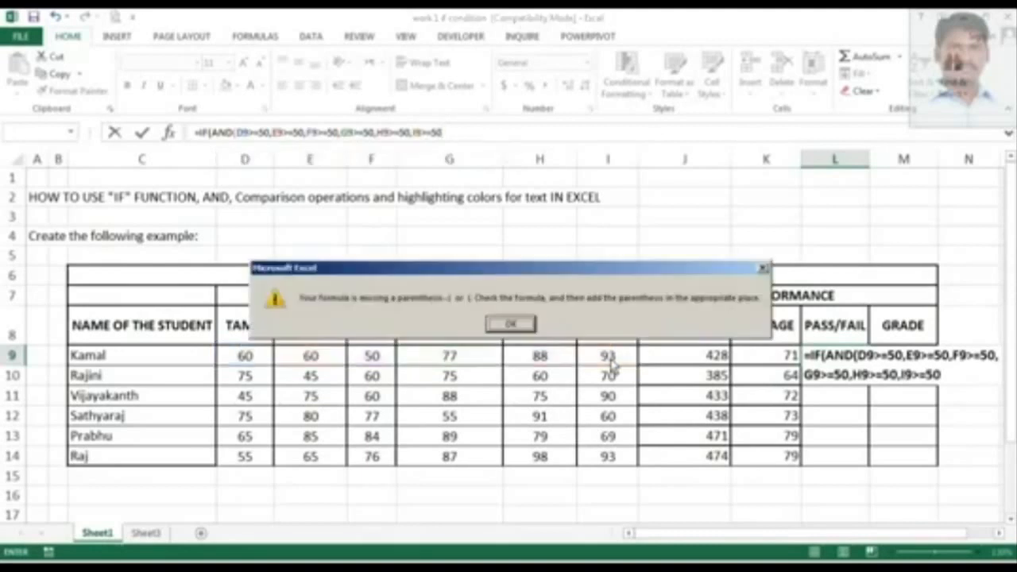
click(513, 323)
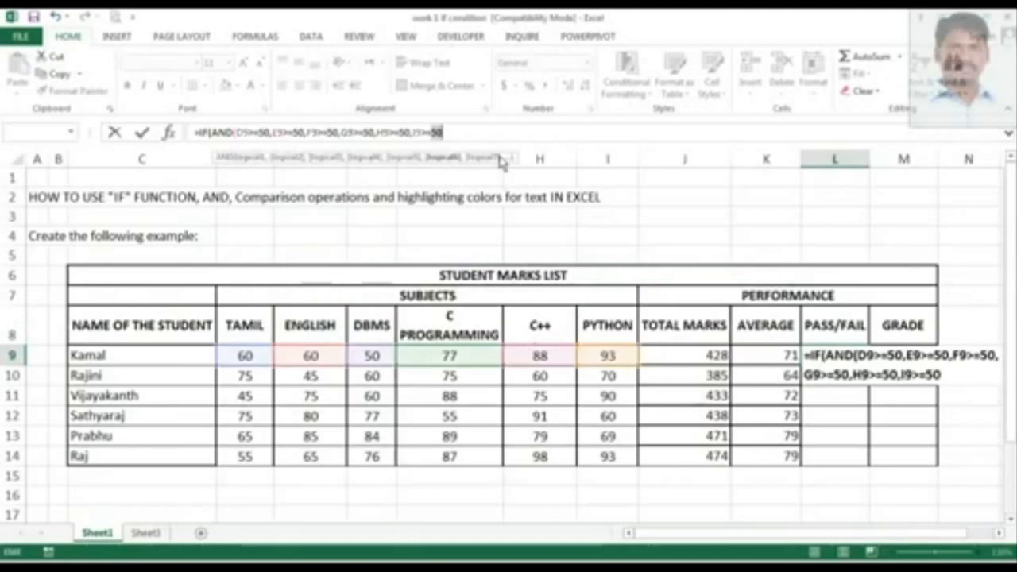
Close the AND function with a parenthesis after I9>=50 and add a comma for the IF arguments.
click(497, 136)
text())
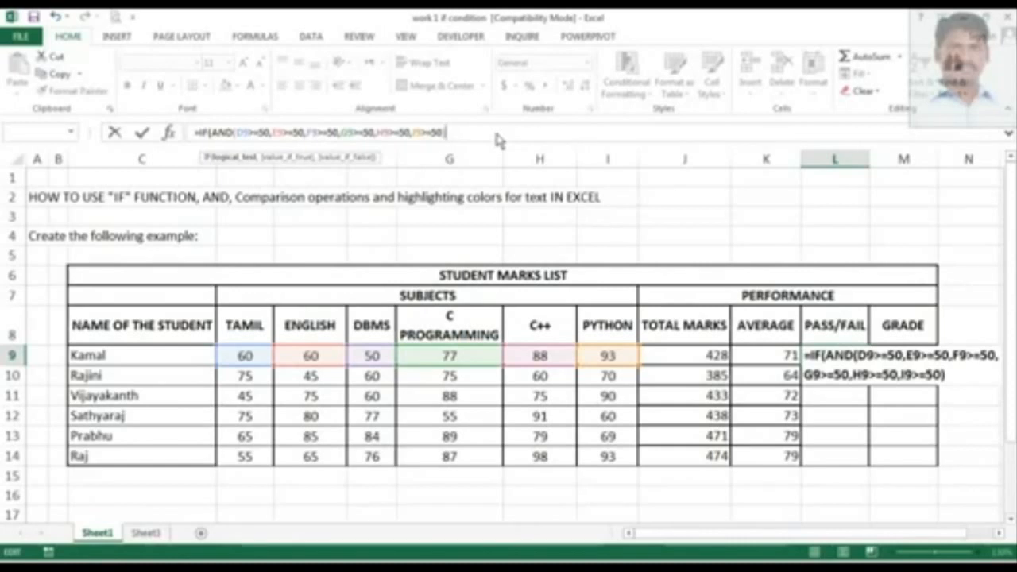
text(,)
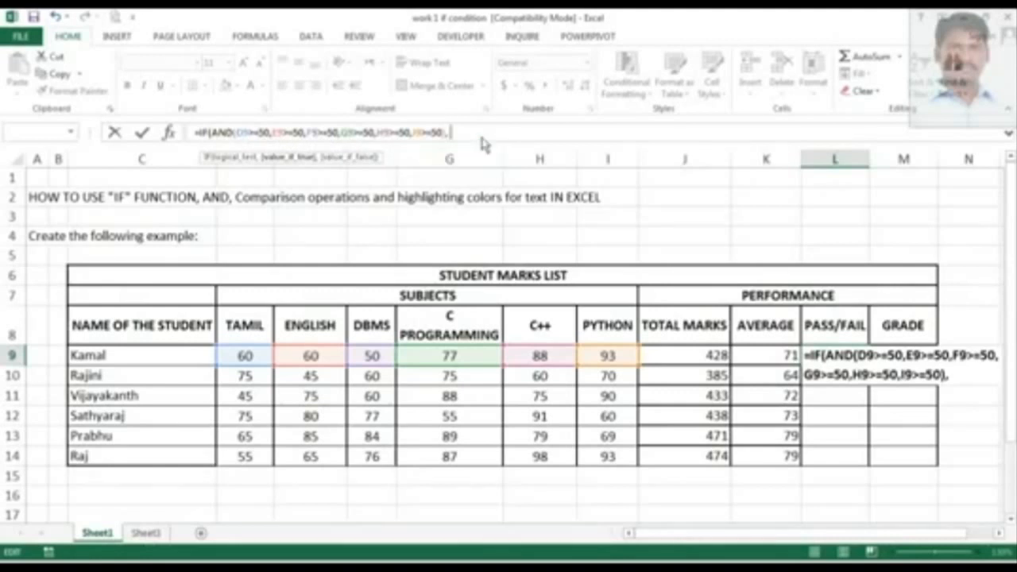
Add "PASS" as the IF function's value when all conditions are true, followed by a comma.
text(")
key(Caps_Lock)
text(pa)
key(BackSpace)
key(BackSpace)
key(Caps_Lock)
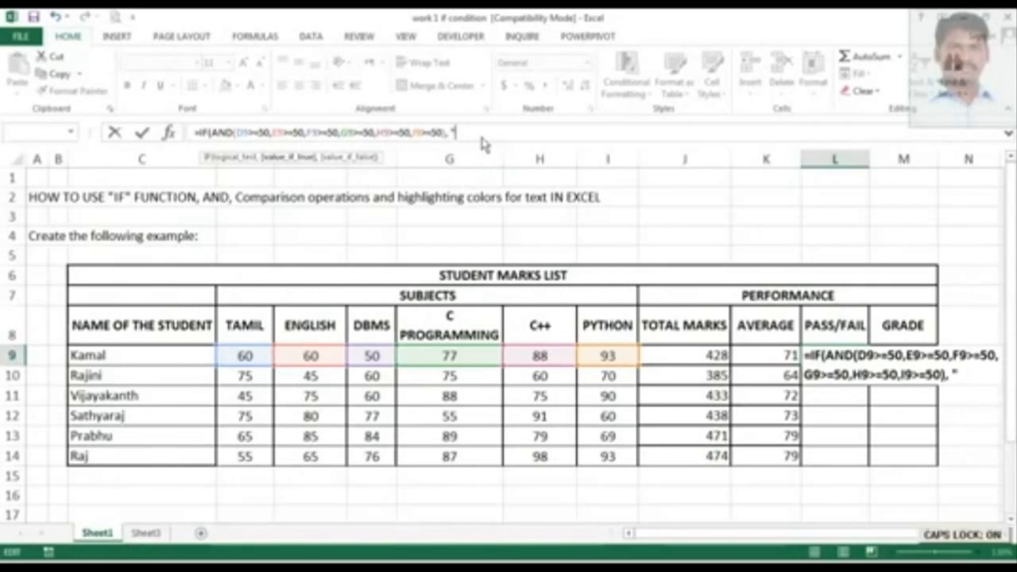
text(PASS")
key(Caps_Lock)
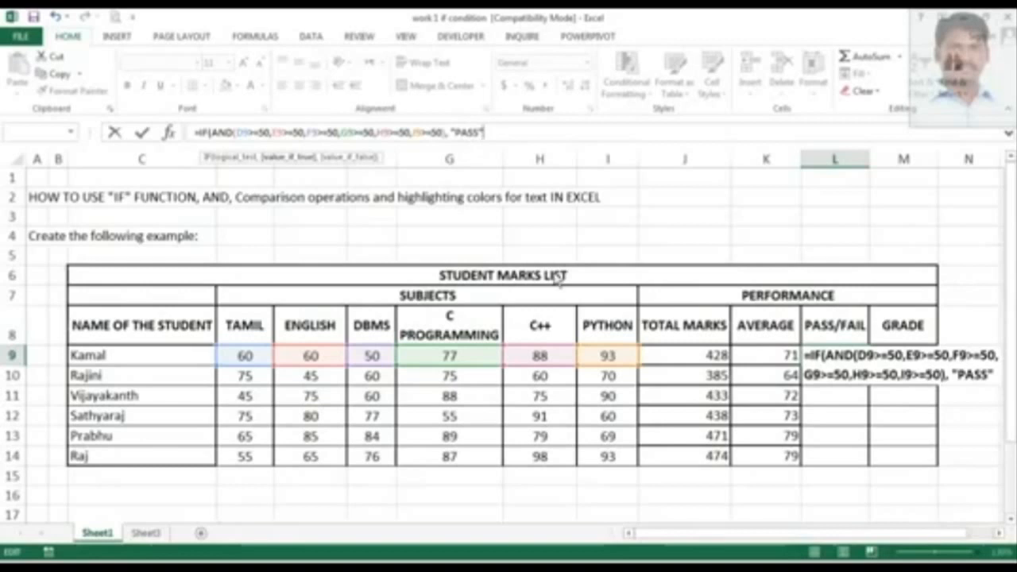
text(,)
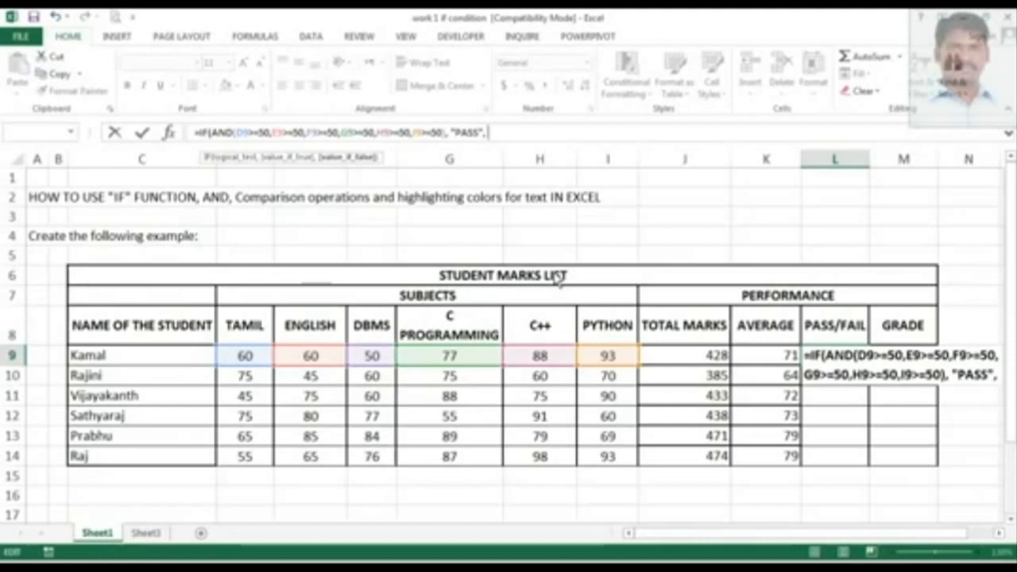
Add "FAIL" as the false value, close the IF function, and enter the formula in Kamal's PASS/FAIL cell.
text(")
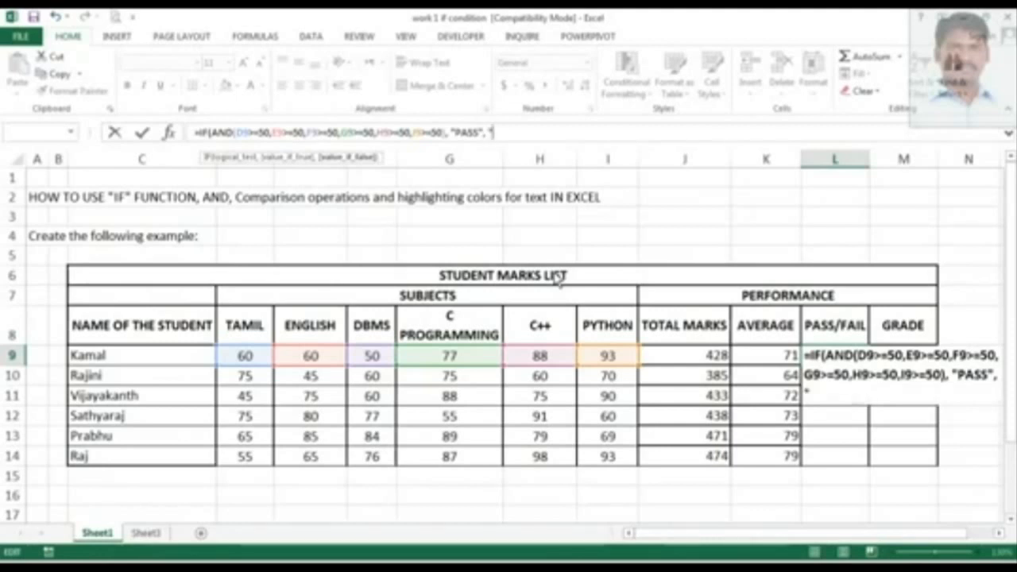
text(FAIL)
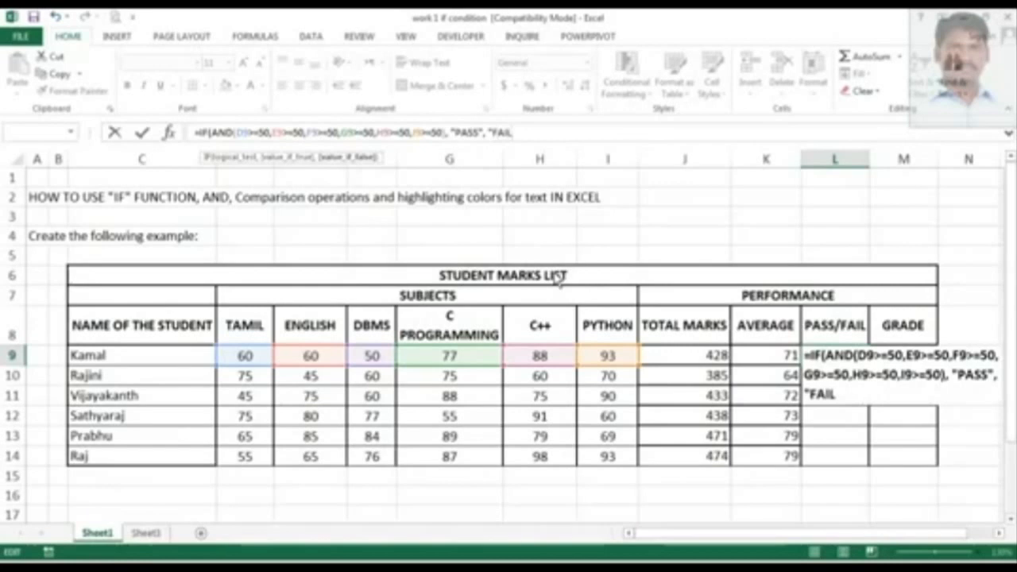
text("))
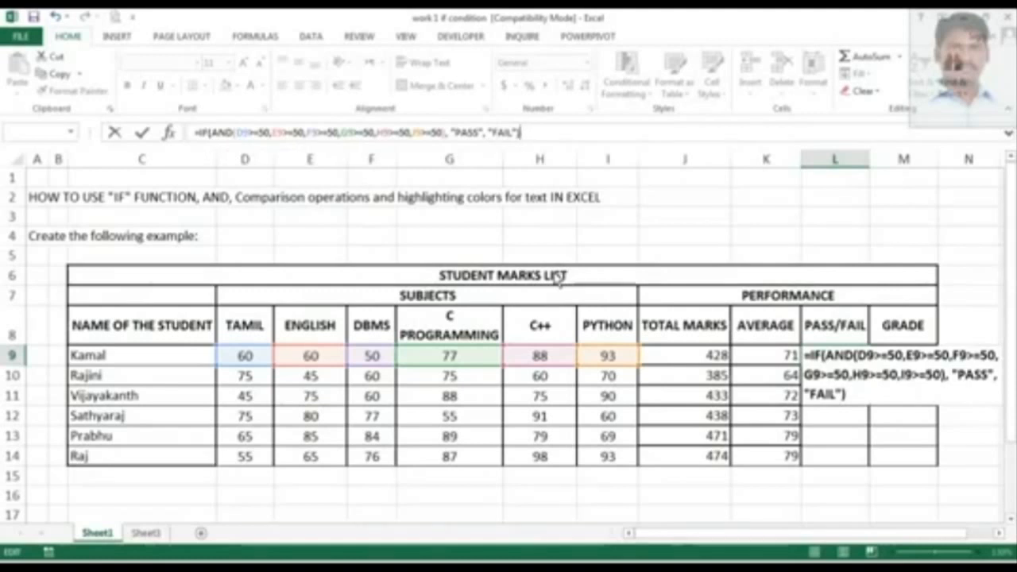
key(Return)
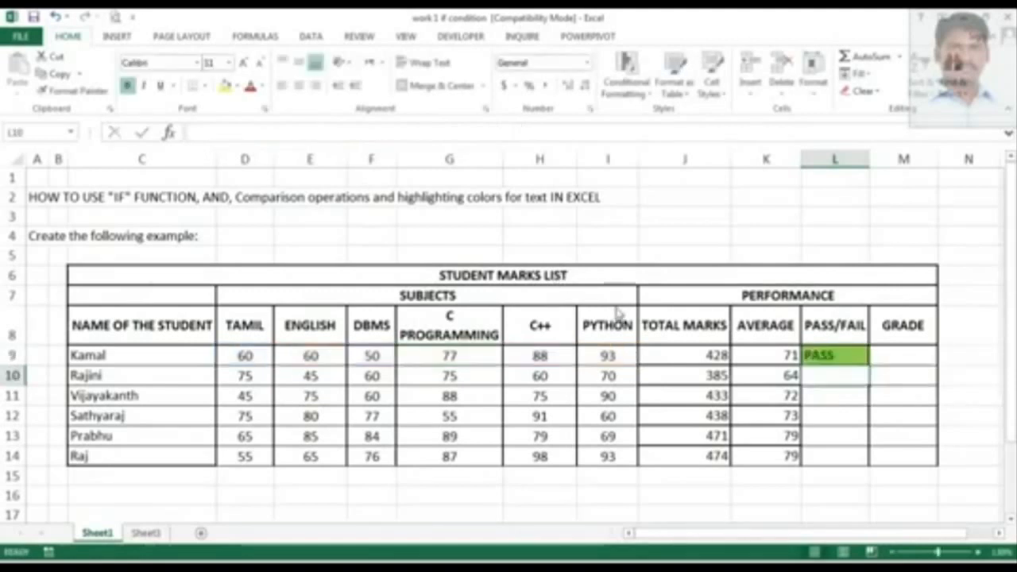
Test the formula by changing Kamal's DBMS mark to 49.
click(856, 362)
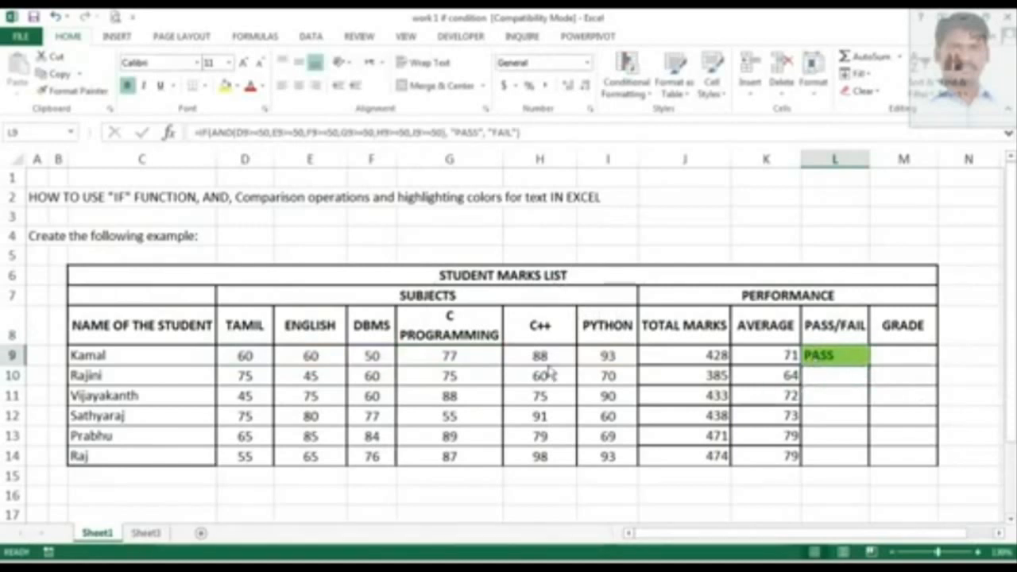
click(359, 362)
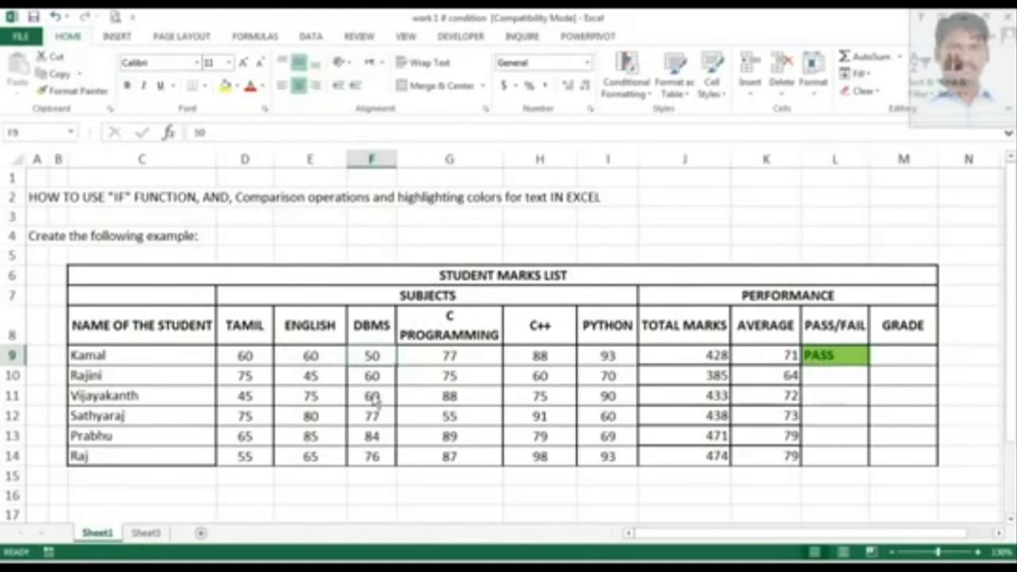
text(49)
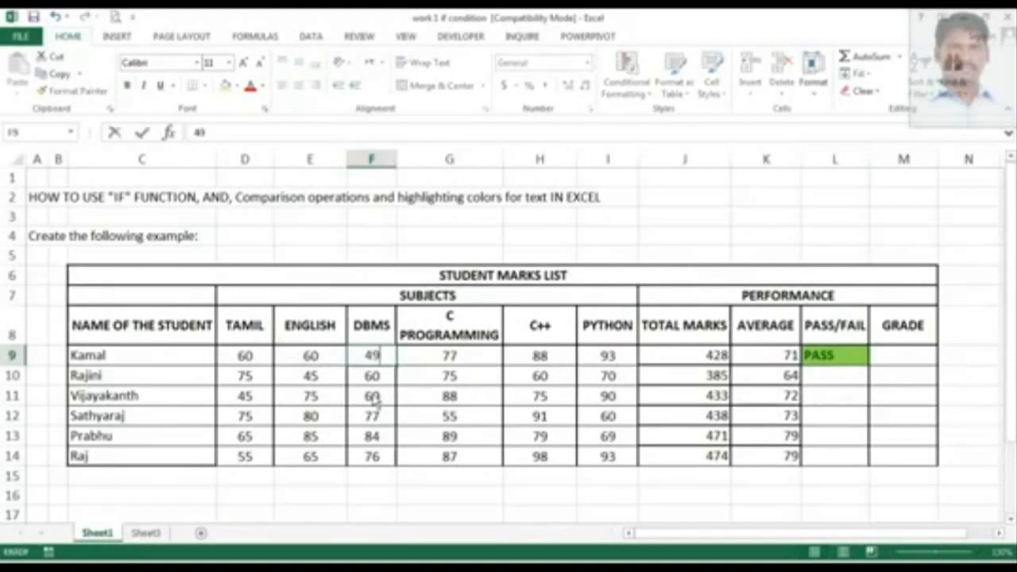
key(Return)
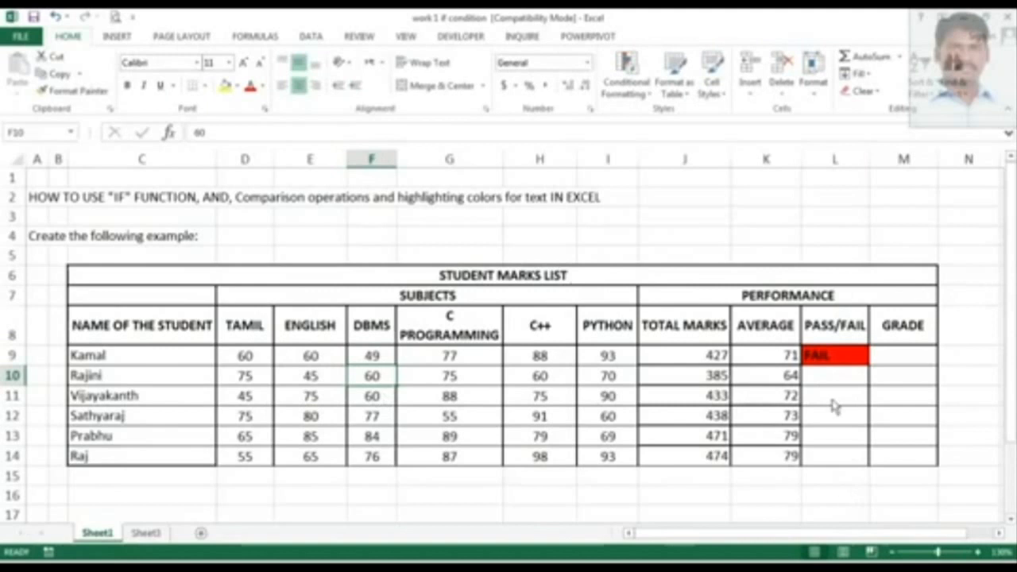
Test again by setting Kamal's DBMS mark to 49.99999999999.
click(827, 364)
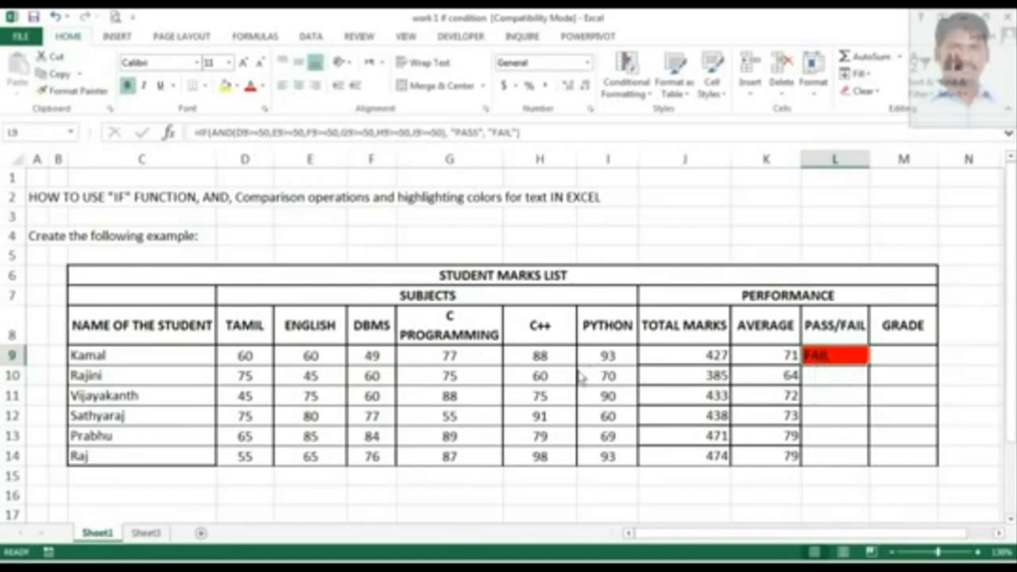
click(392, 359)
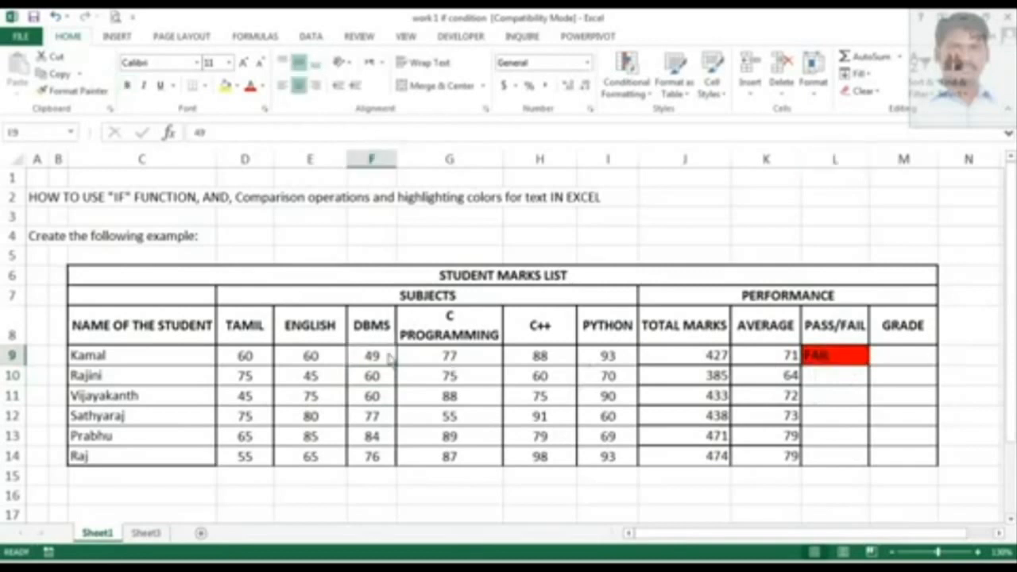
text(49.9)
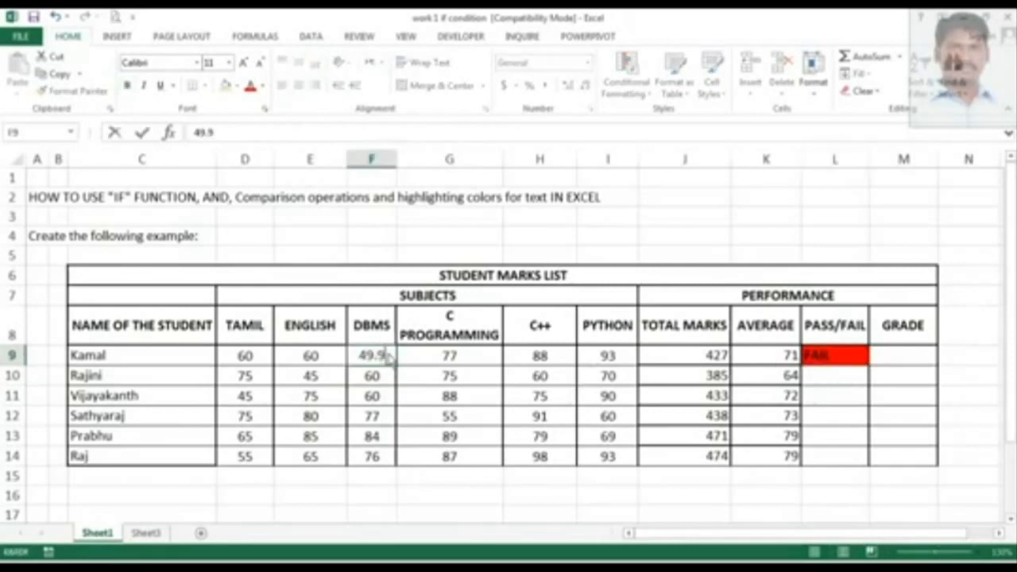
text(99999999999)
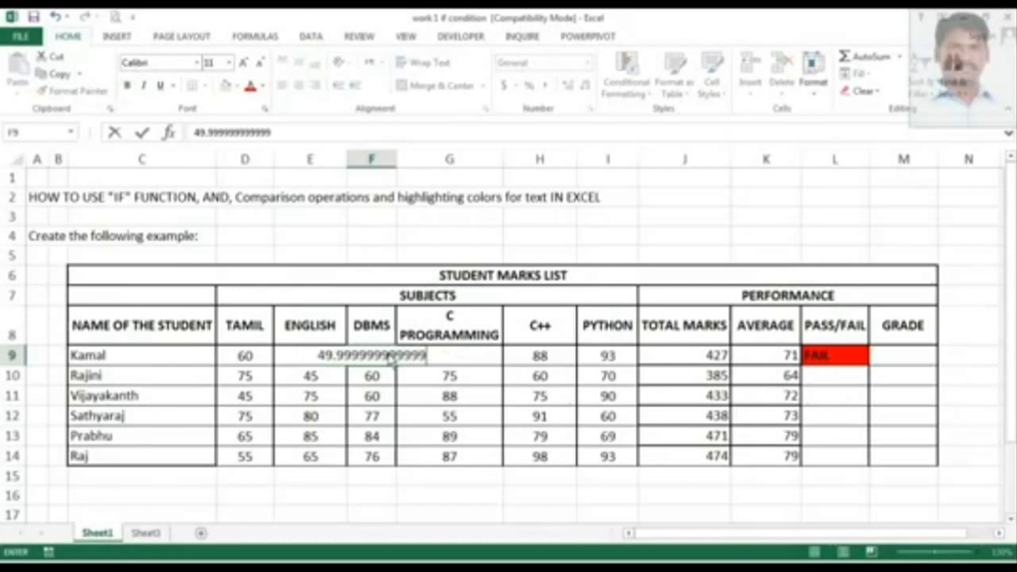
key(Return)
Restore Kamal's DBMS mark to 50.
click(390, 359)
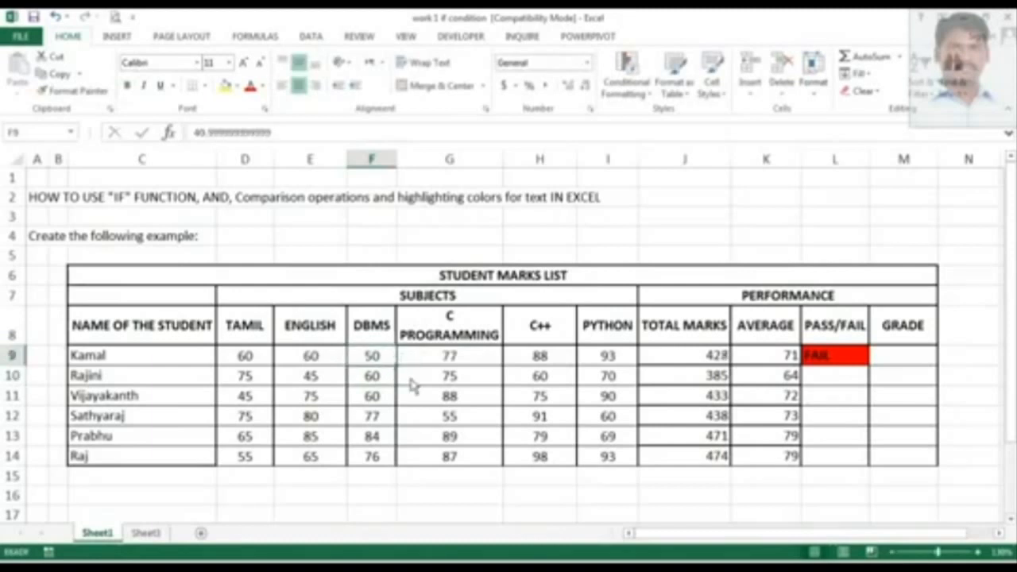
text(50)
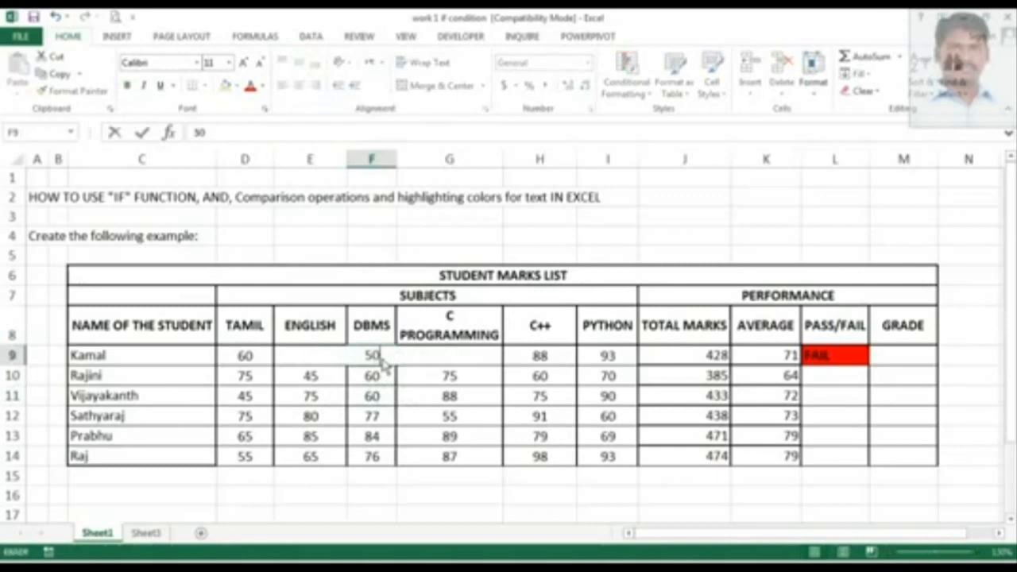
key(Return)
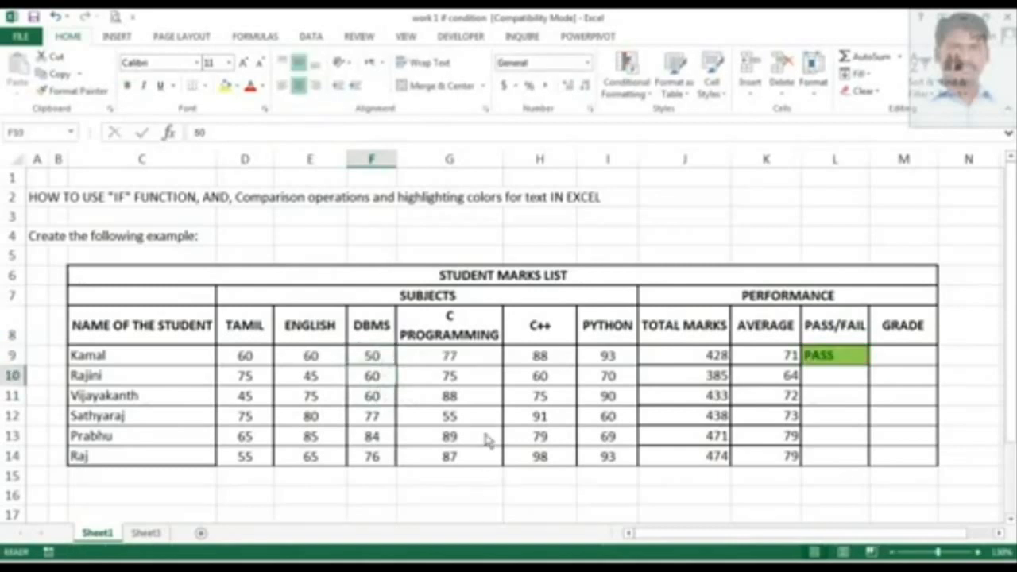
Inspect each of Kamal's subject marks across row 9.
click(265, 359)
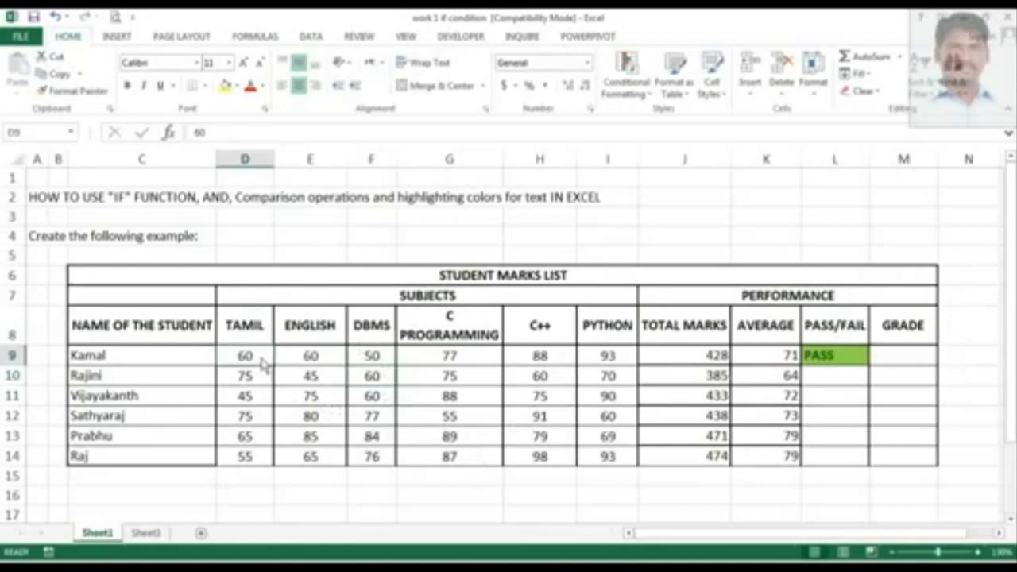
click(306, 362)
click(377, 362)
click(485, 362)
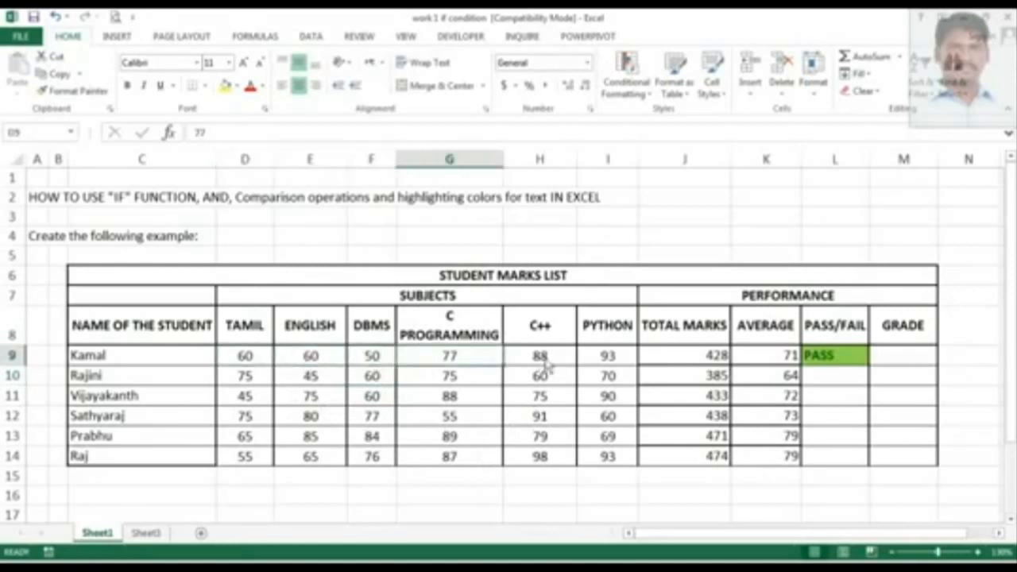
click(538, 362)
click(608, 362)
Copy Kamal's PASS/FAIL formula down to the remaining students through Raj's row.
click(840, 356)
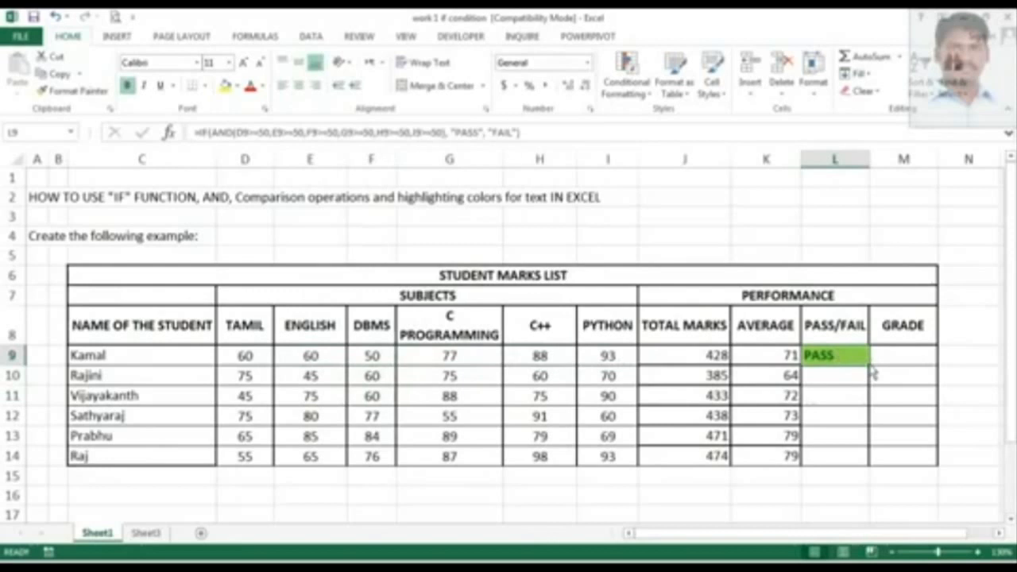
drag(869, 365, 868, 469)
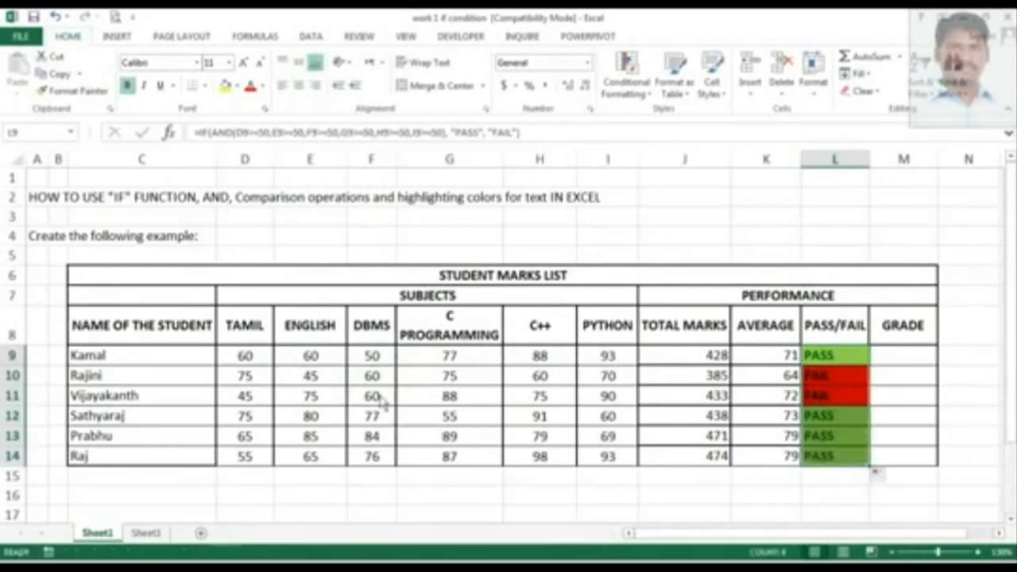
Inspect Rajini's ENGLISH mark and Vijayakanth's TAMIL mark.
click(311, 378)
click(246, 402)
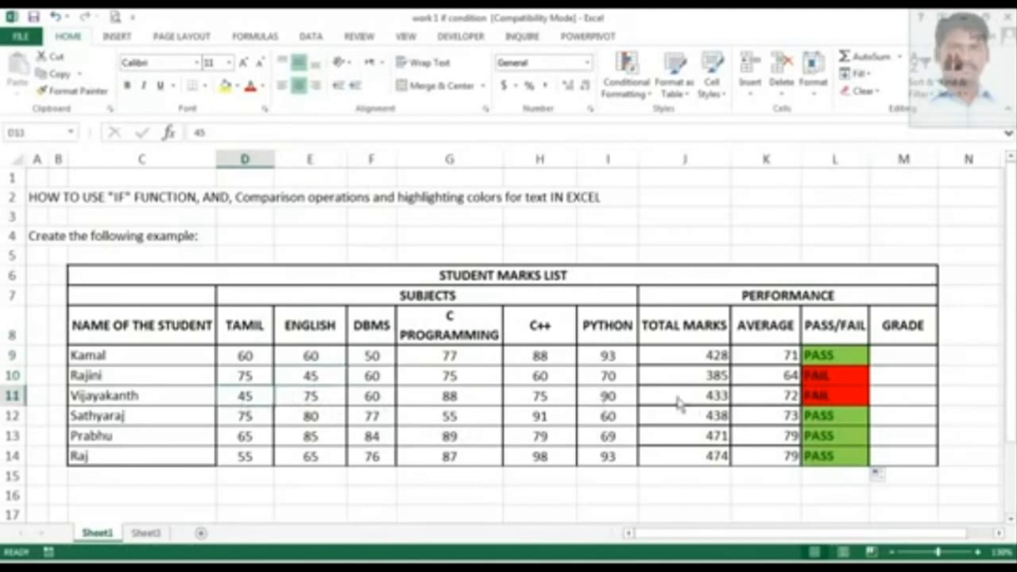
Review the PASS/FAIL formulas for Kamal through Raj in the PASS/FAIL column.
drag(819, 362, 815, 449)
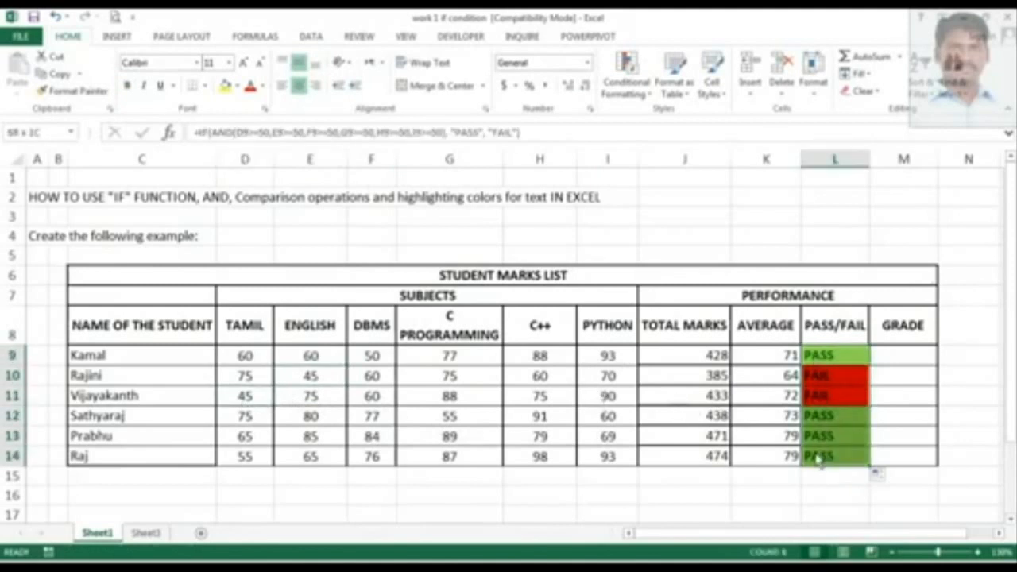
click(843, 362)
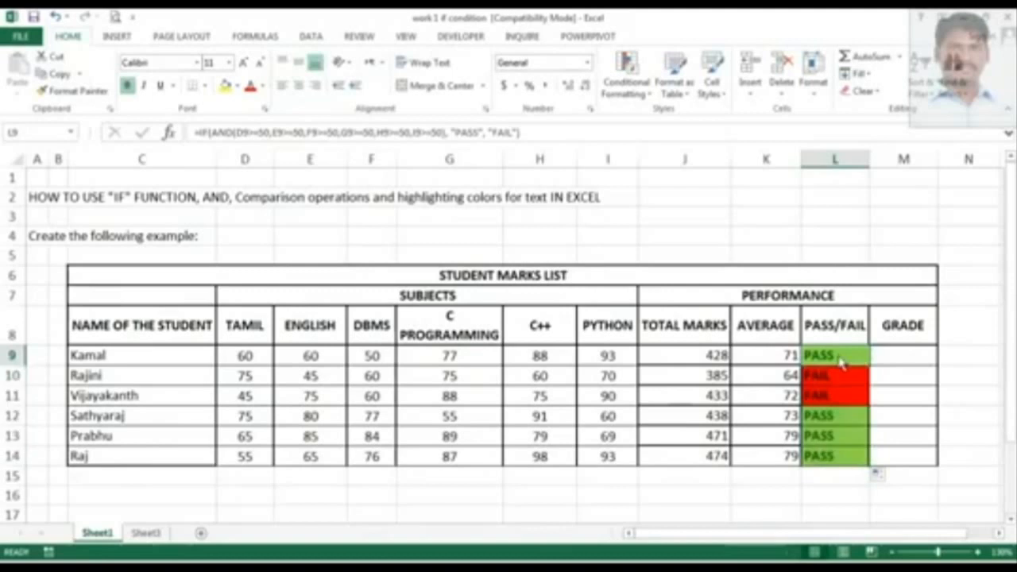
click(880, 364)
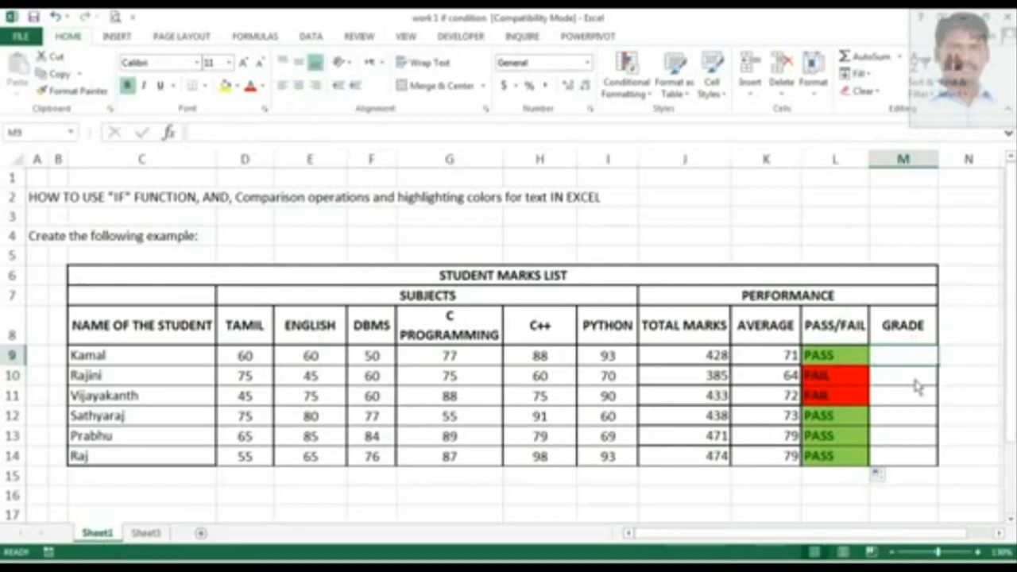
click(856, 363)
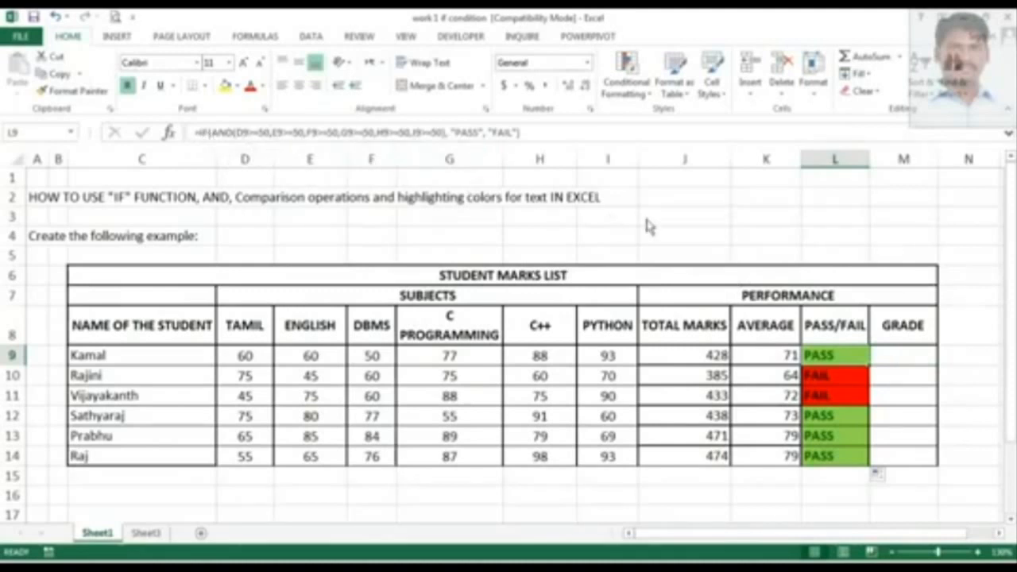
Start Kamal's grade formula with IF and AND, returning "A" when the average K9 is at least 90.
click(907, 358)
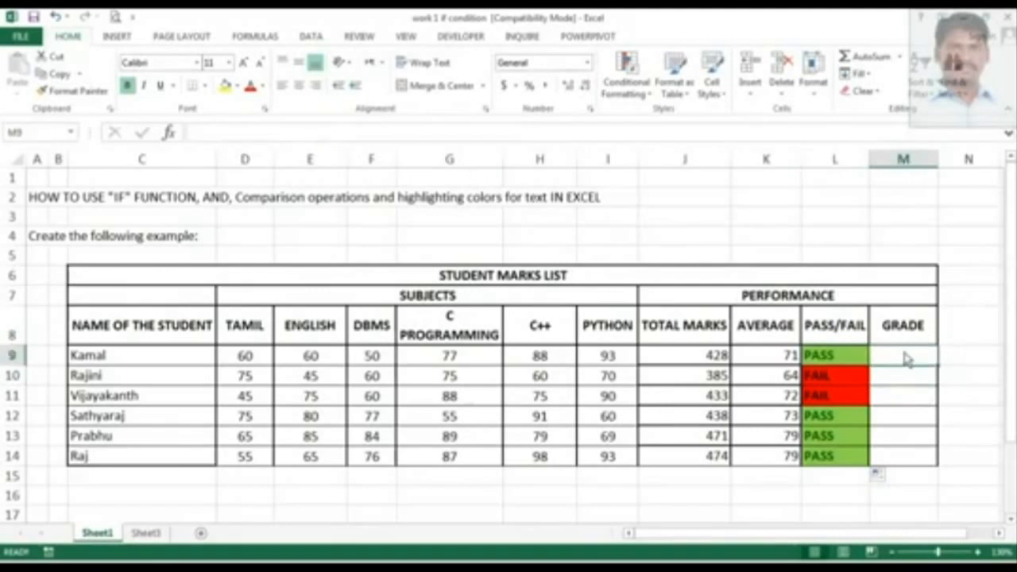
text(=)
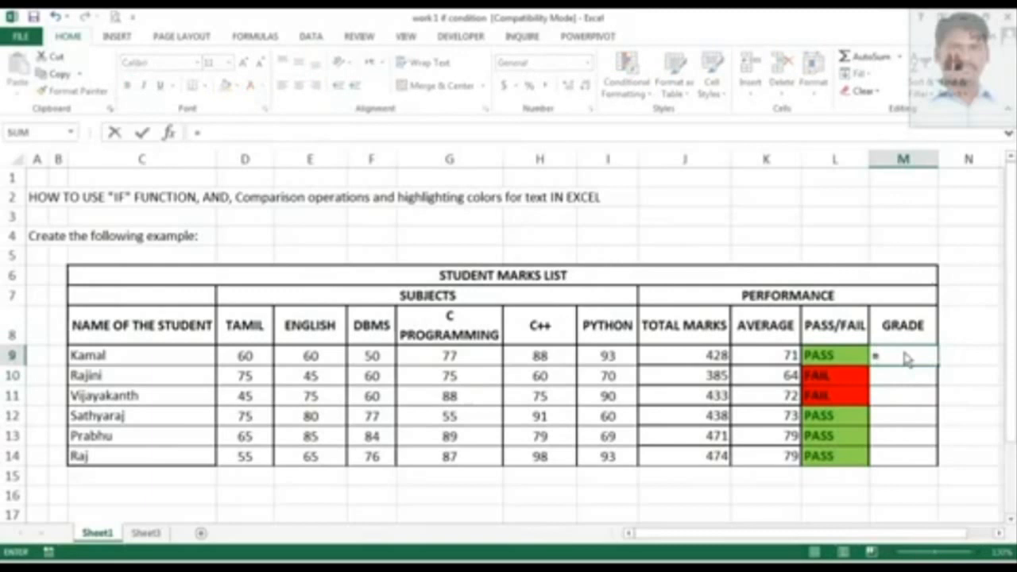
click(356, 138)
text(IF)
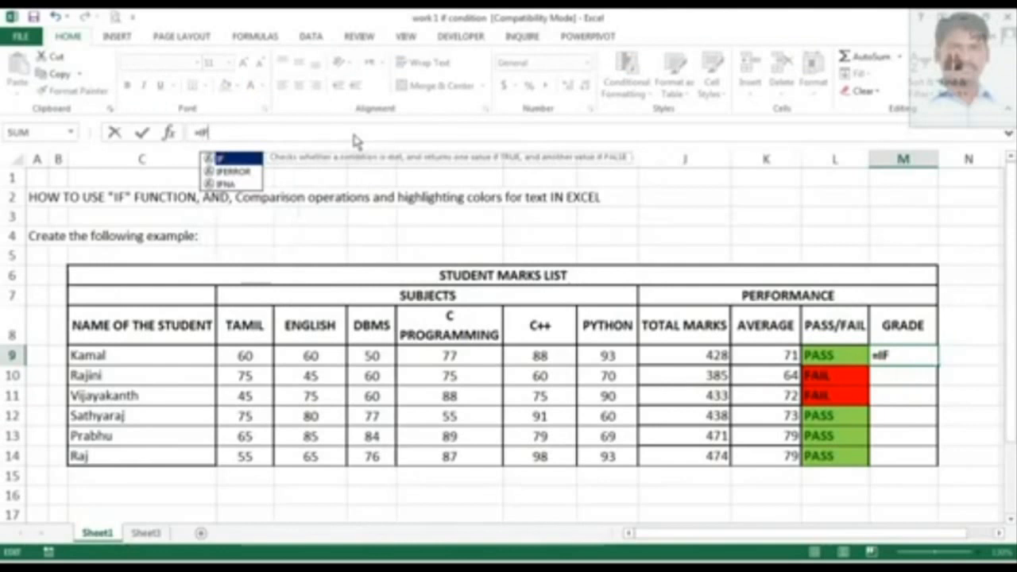
text(()
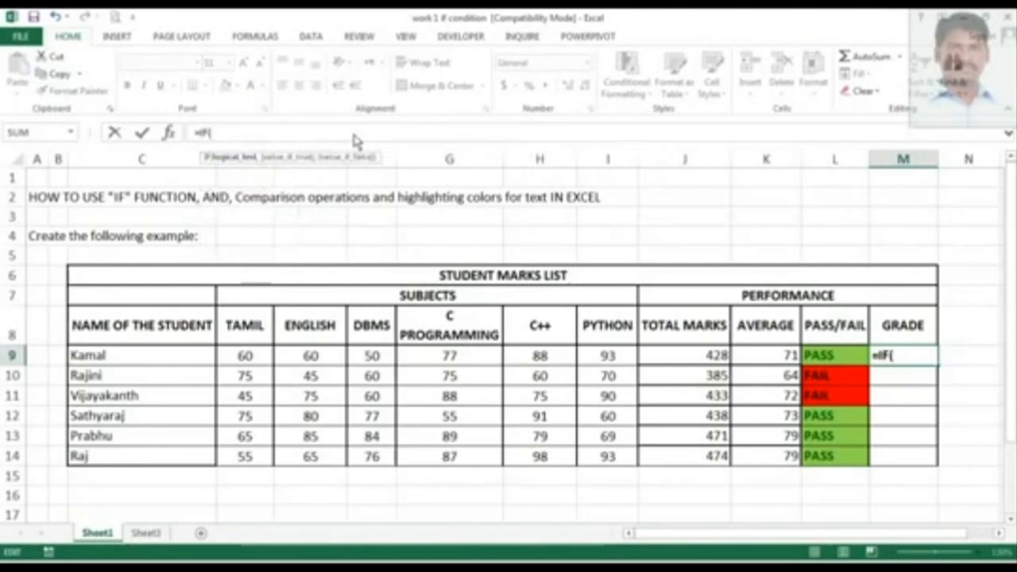
text(AND()
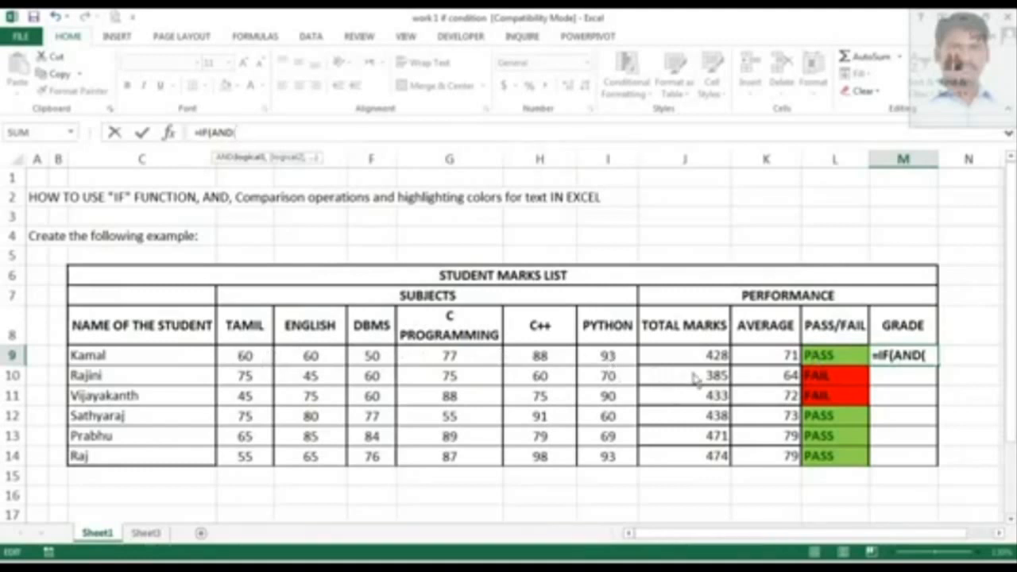
click(785, 358)
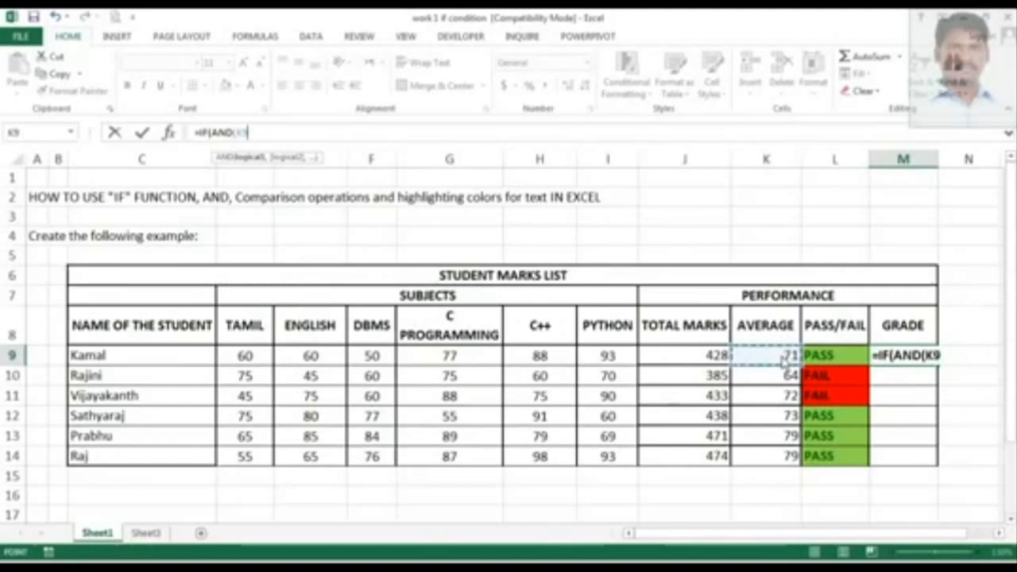
text(>)
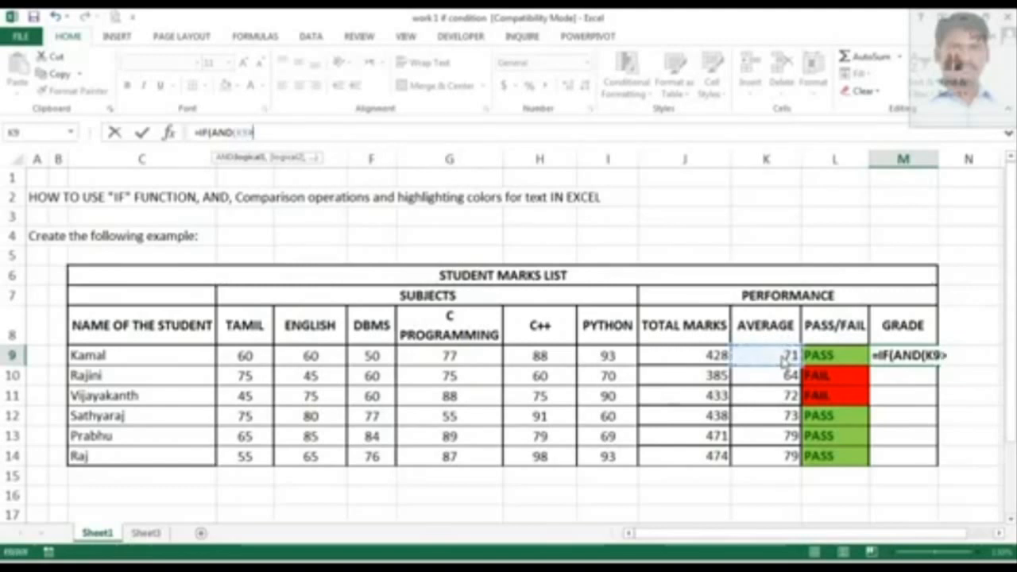
text(=)
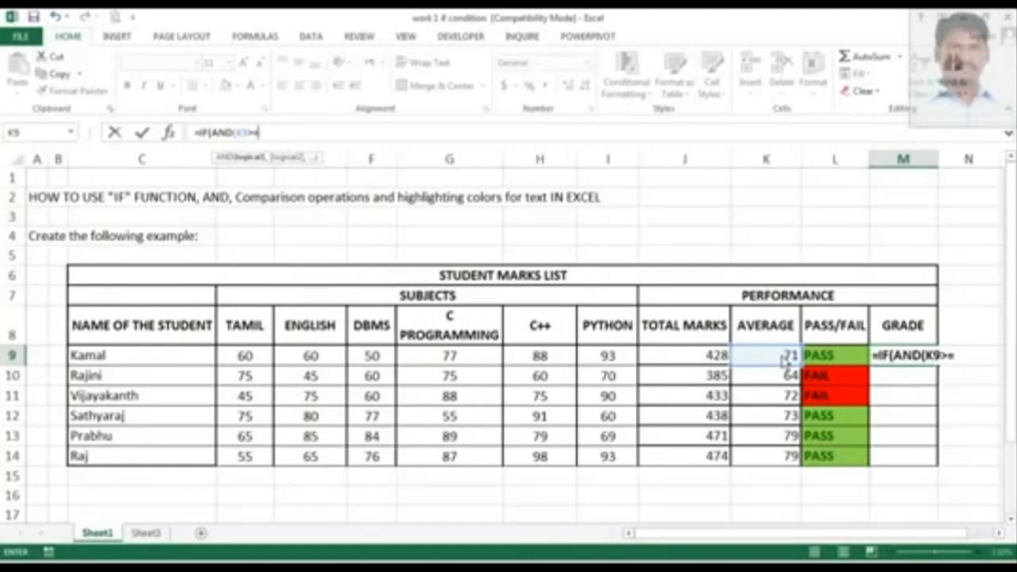
text(90)
text())
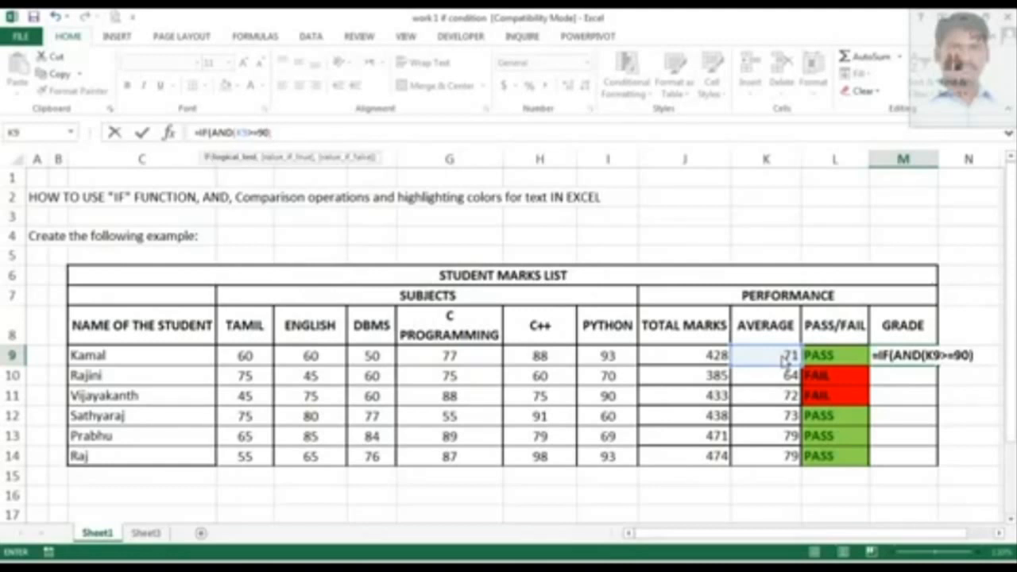
text(,)
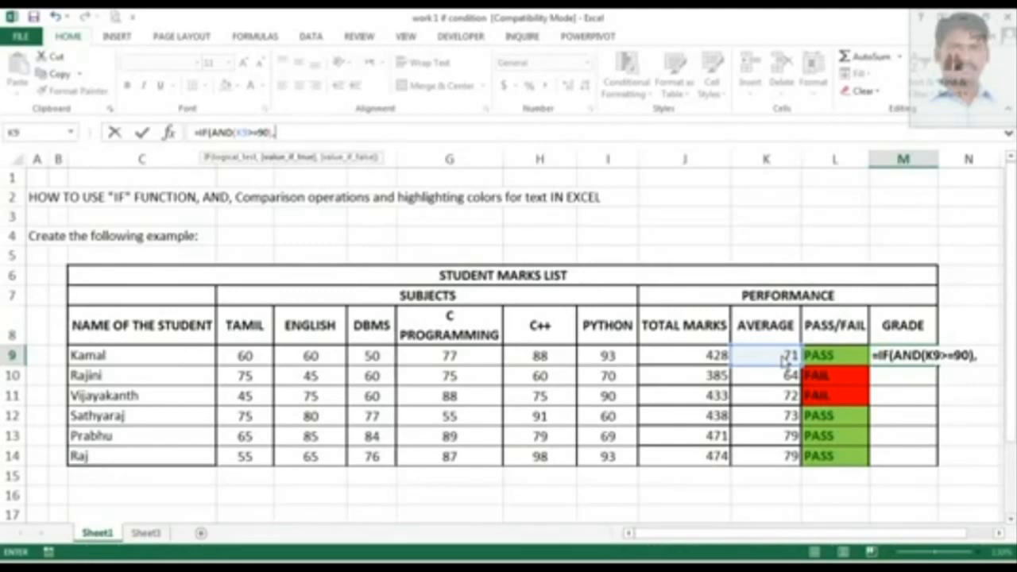
text("A",)
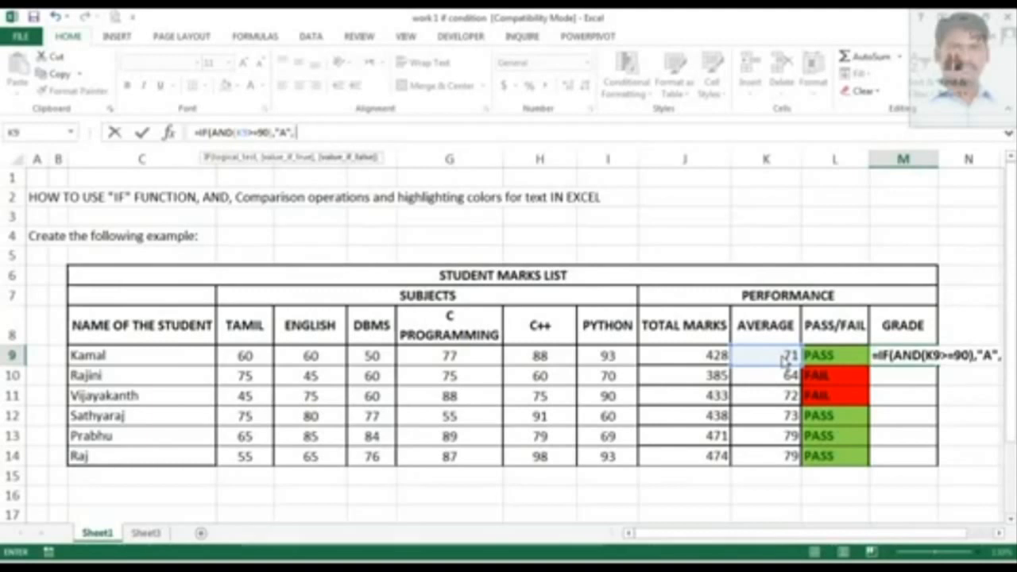
text( IF)
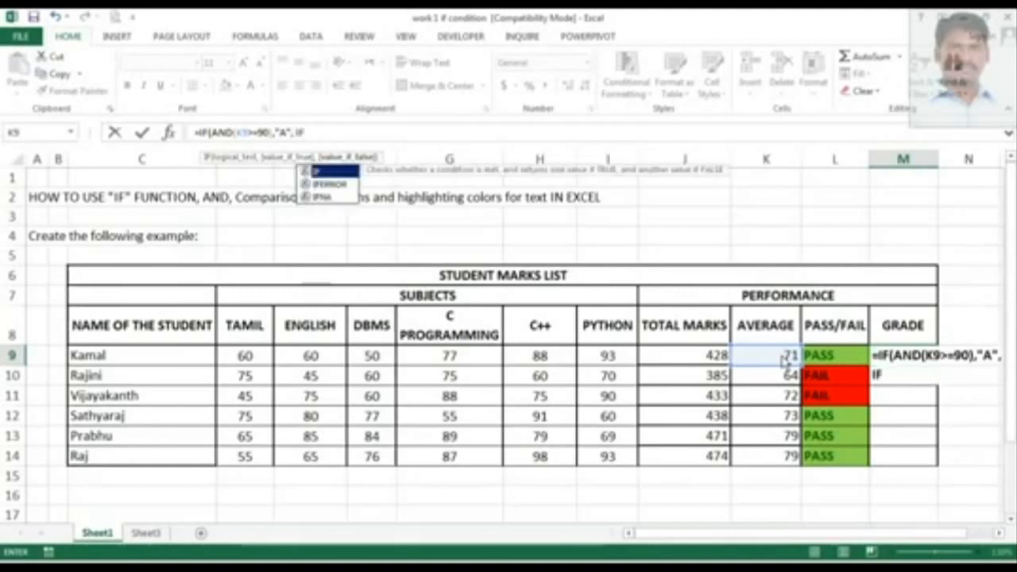
text((AND)
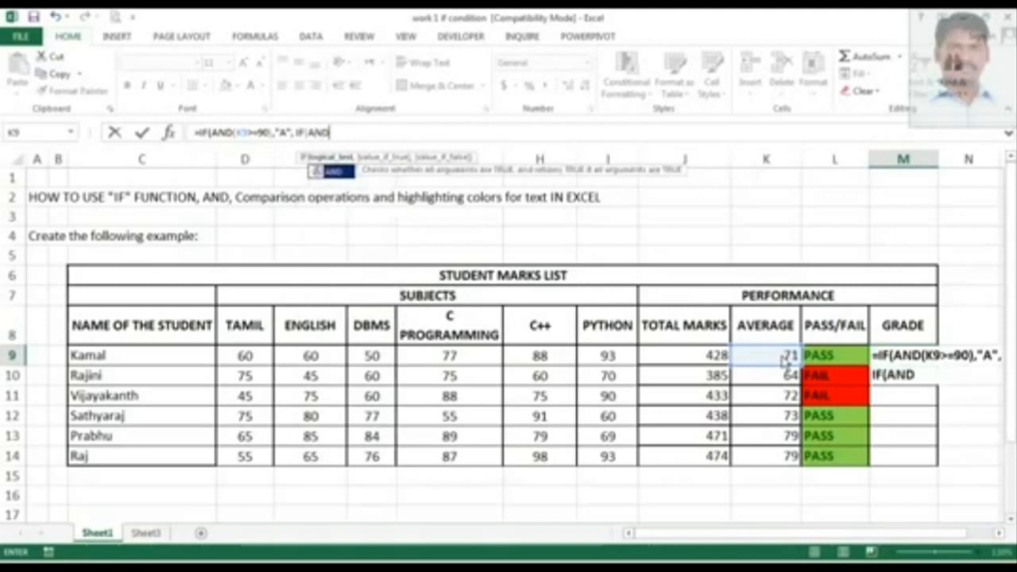
text(()
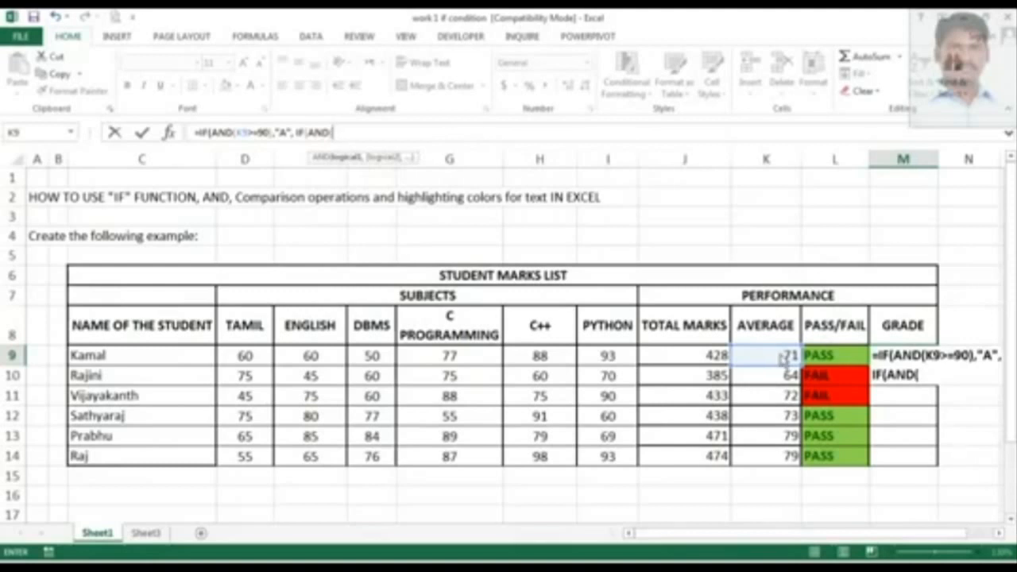
Add a nested IF(AND(K9>=80)) condition returning "B" to the grade formula.
click(783, 359)
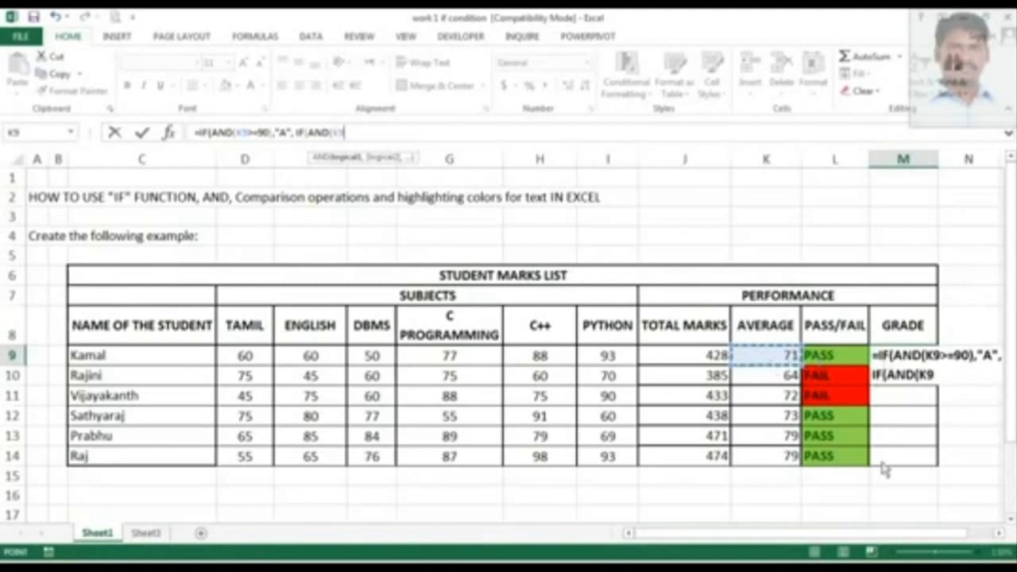
text(>=)
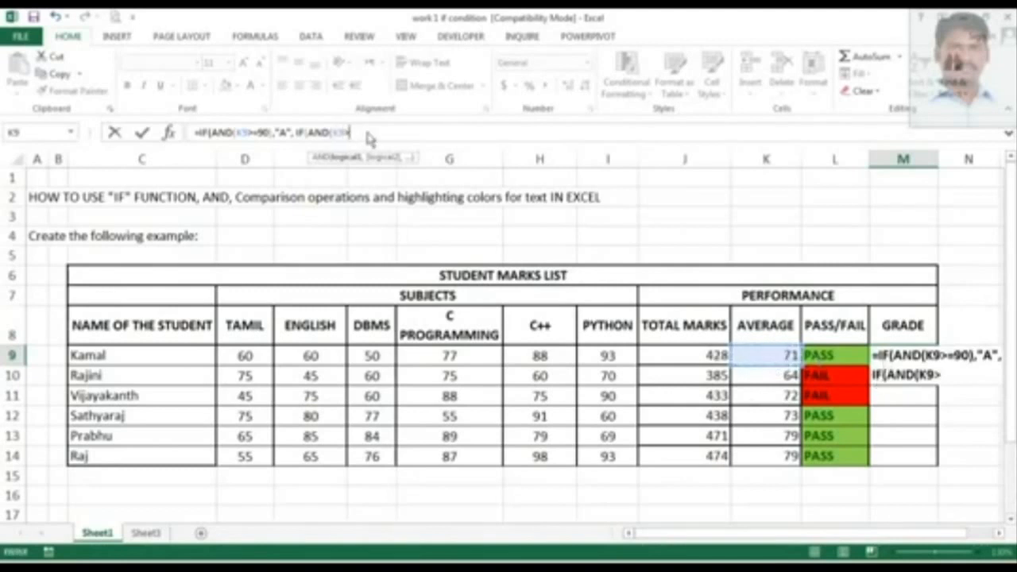
text(80),)
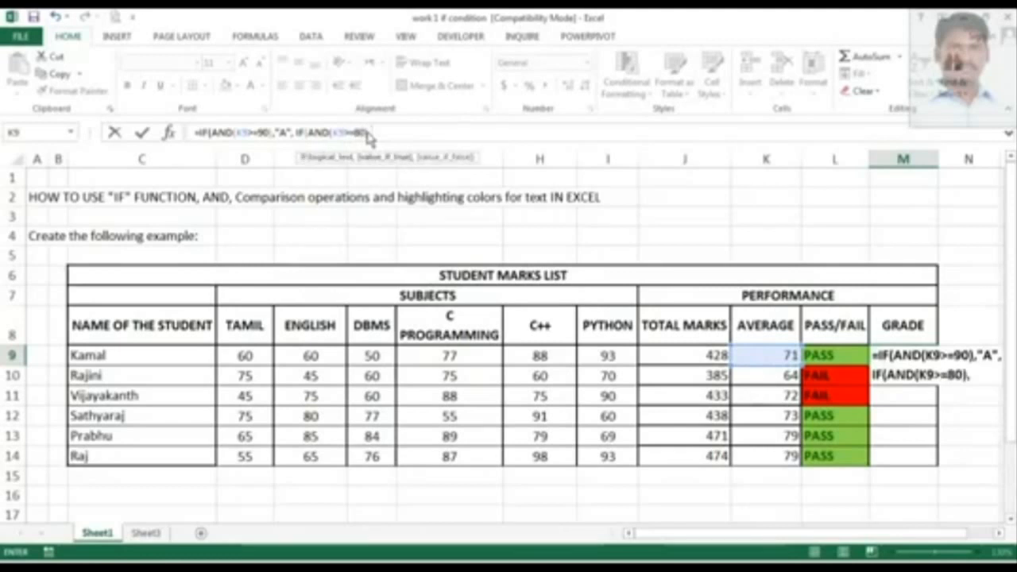
text("B")
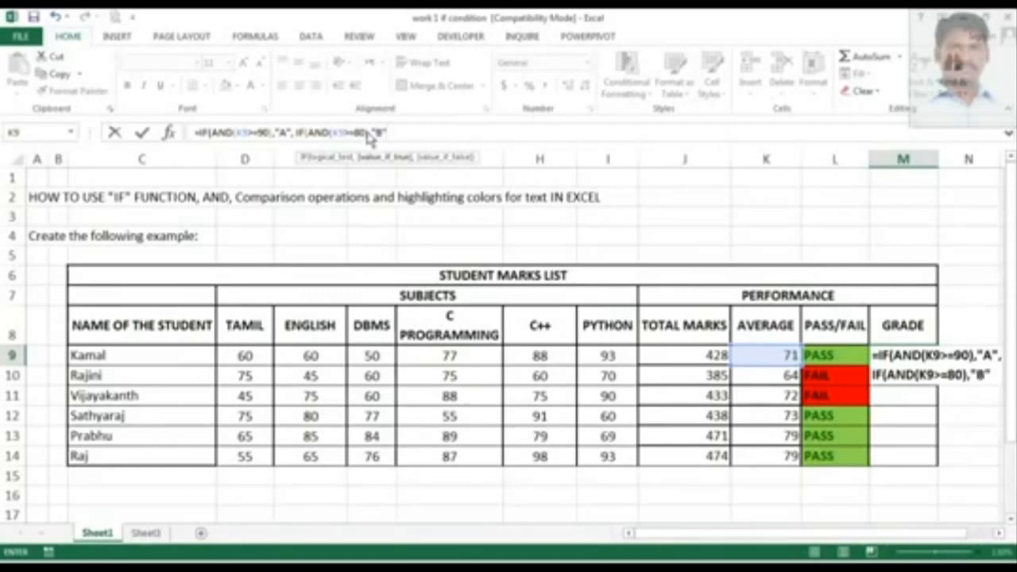
text(,)
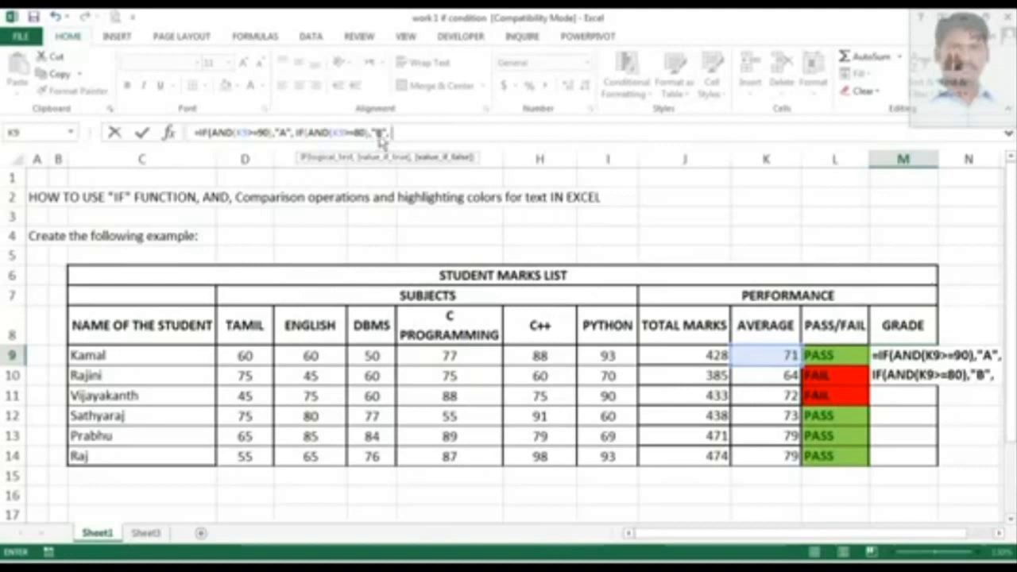
Copy the nested "B" condition and paste it twice at the end of the formula.
drag(387, 135, 301, 135)
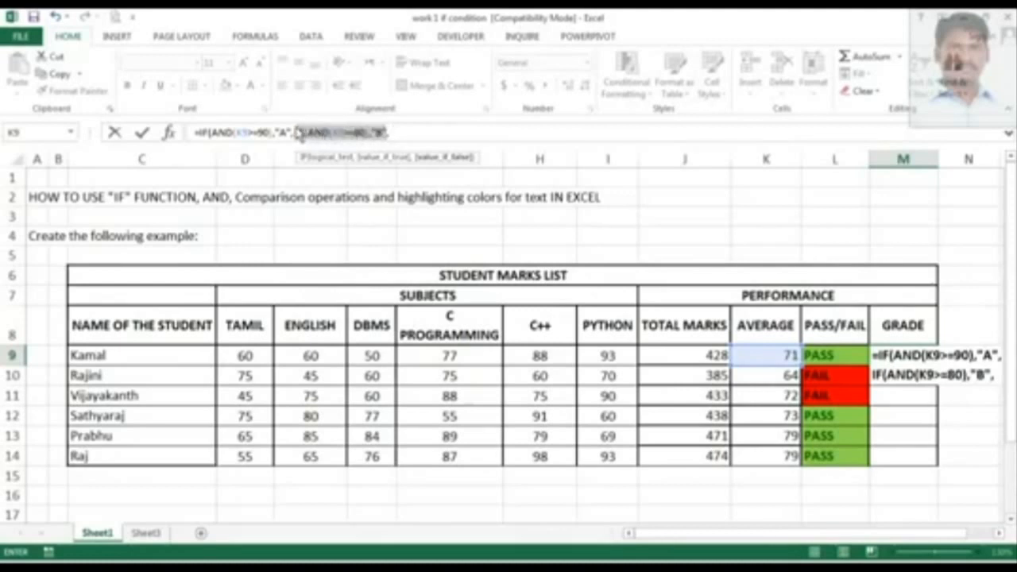
click(413, 139)
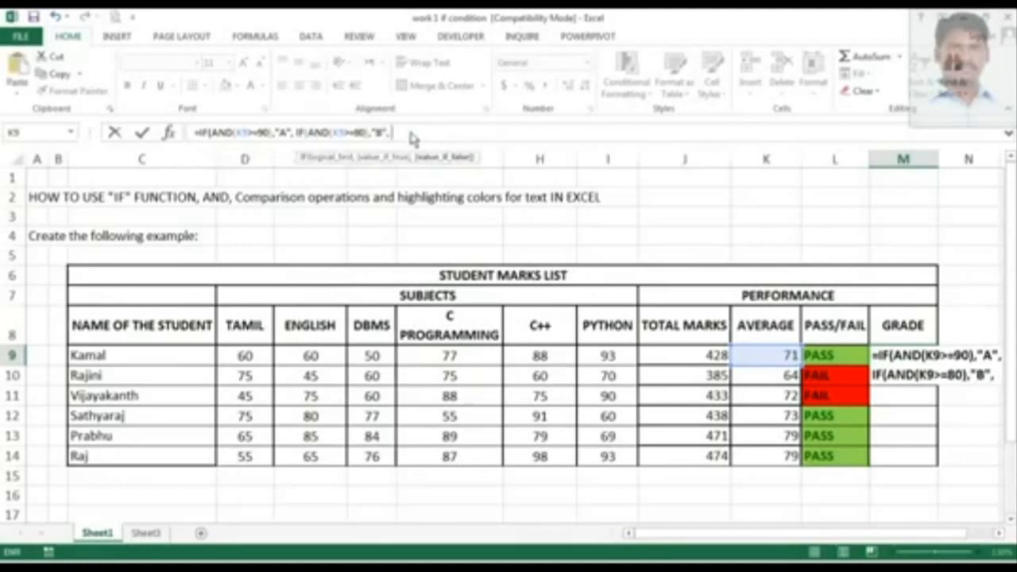
key(ctrl+v)
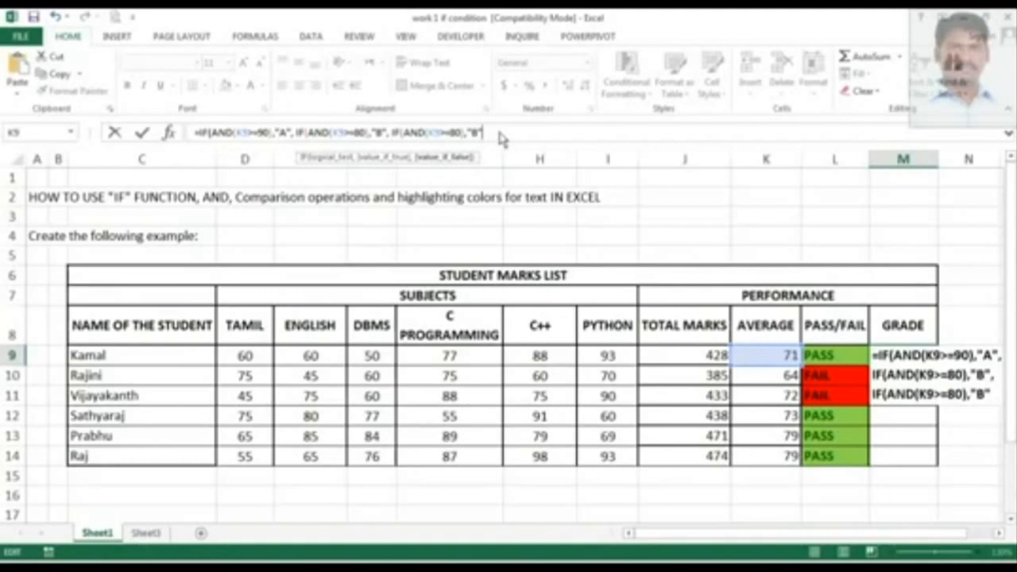
text(,)
key(ctrl+v)
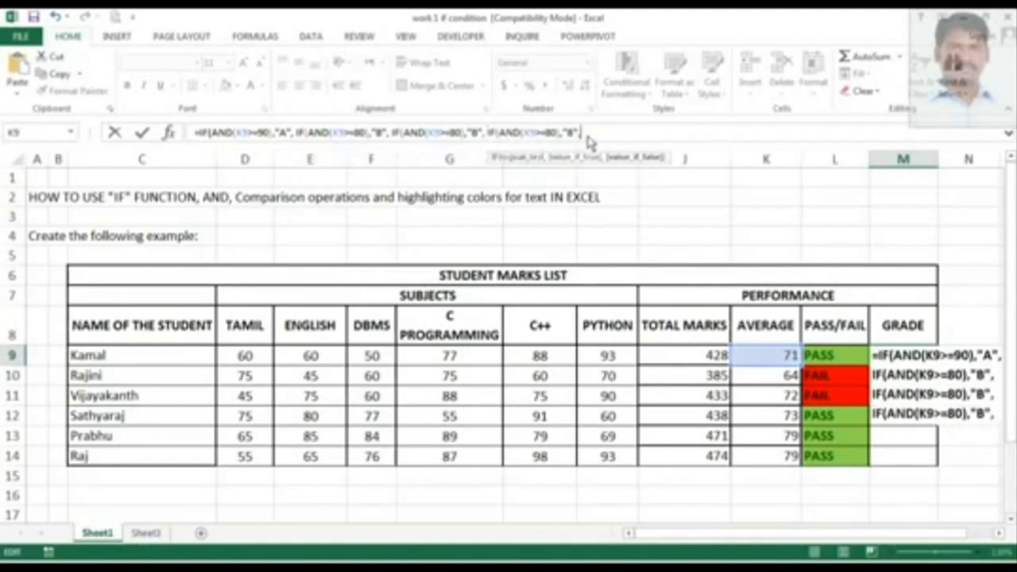
text(,)
Change the first pasted condition to test K9>=70 and return "C".
click(459, 135)
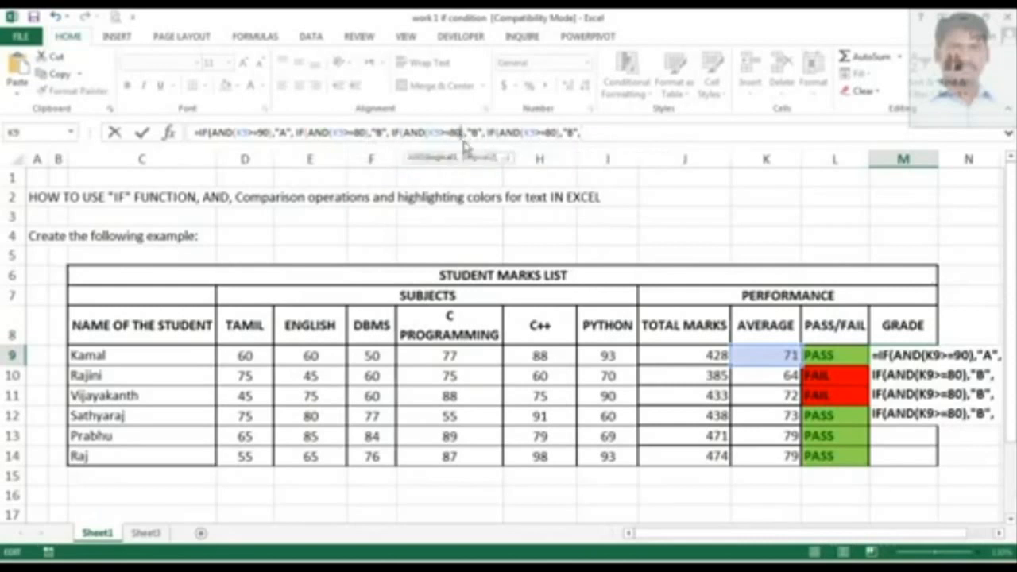
key(BackSpace)
key(BackSpace)
text(7)
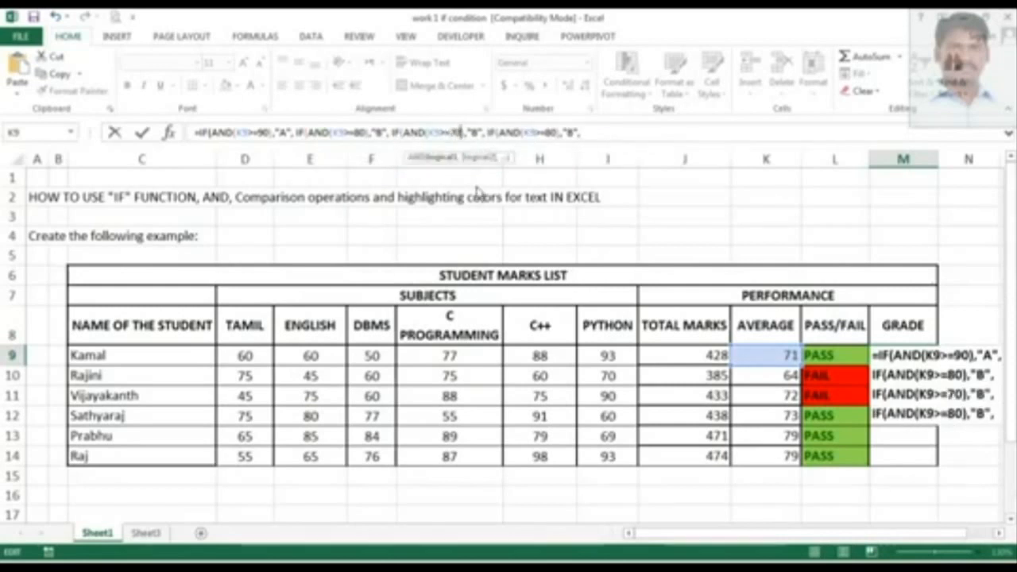
text(0)
key(Right)
key(Right)
key(Right)
key(Right)
key(BackSpace)
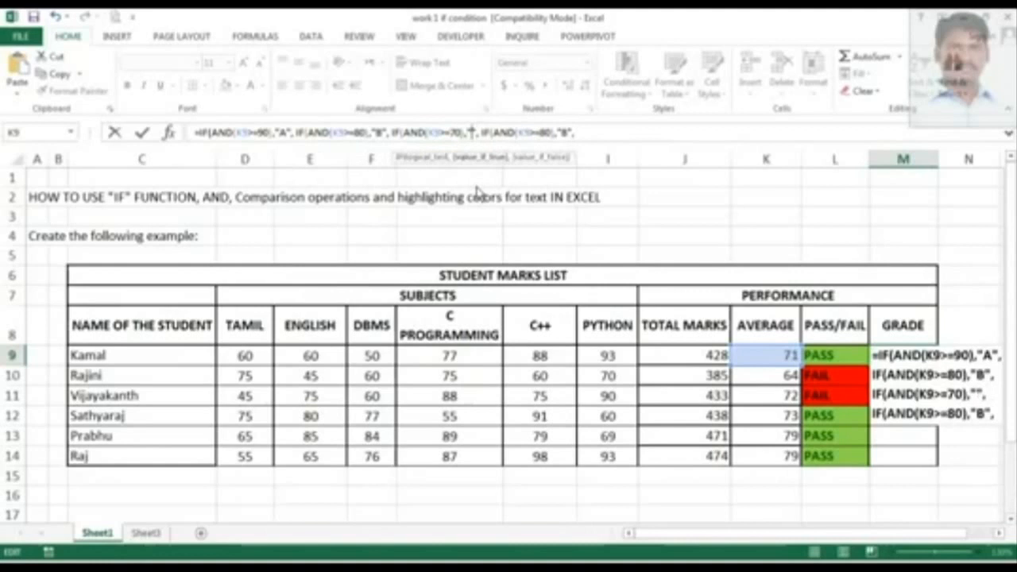
text(C)
Change the second pasted condition to test K9>=60 and return "D".
key(Right)
key(Right)
key(Right)
key(Right)
key(Right)
key(Right)
key(Right)
key(Right)
key(Right)
key(Right)
key(Right)
key(Right)
key(Right)
key(Right)
key(Right)
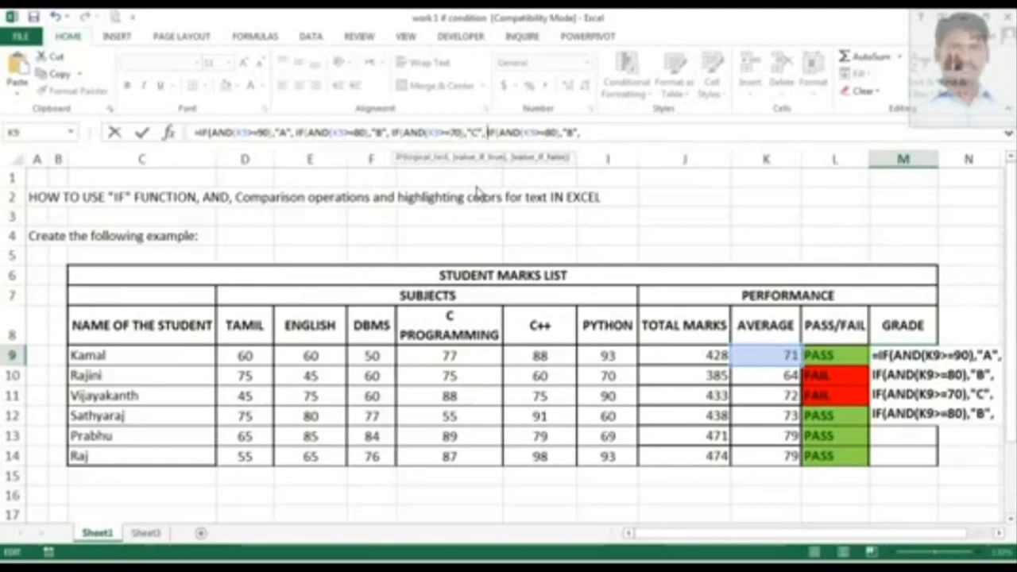
key(Right)
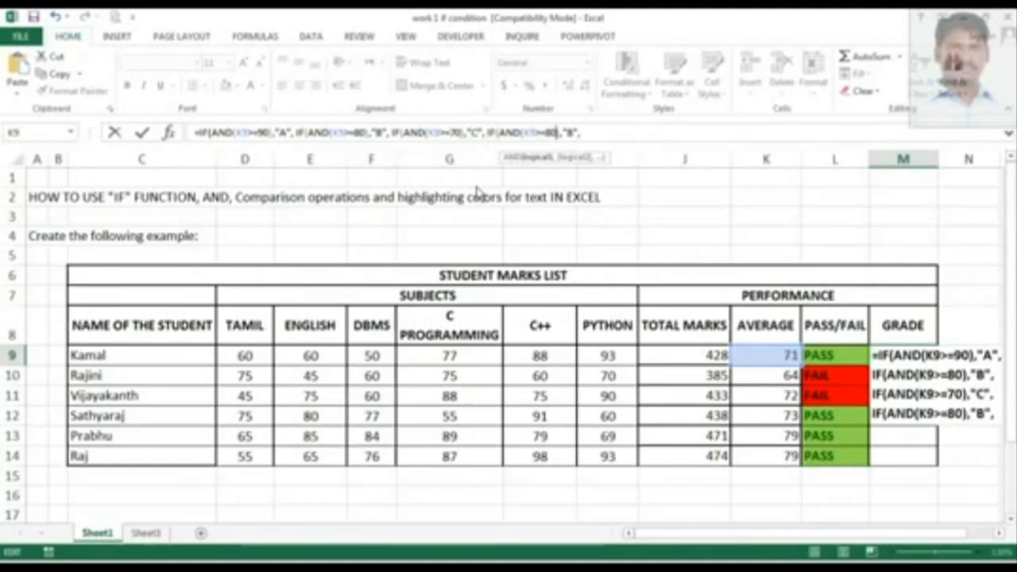
key(BackSpace)
key(BackSpace)
text(60)
key(Right)
key(Right)
key(Right)
key(Right)
key(BackSpace)
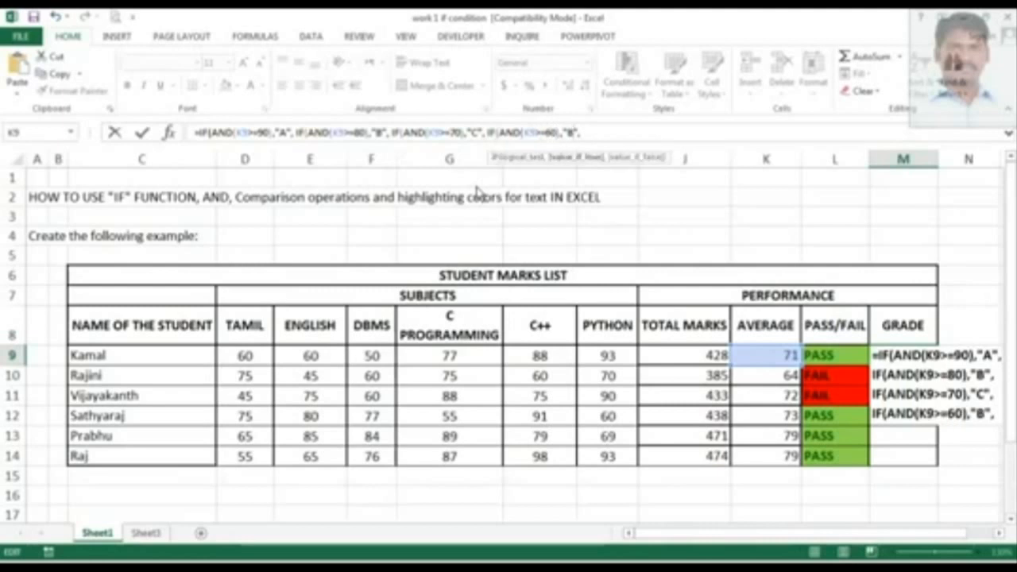
text(D)
key(Right)
key(Right)
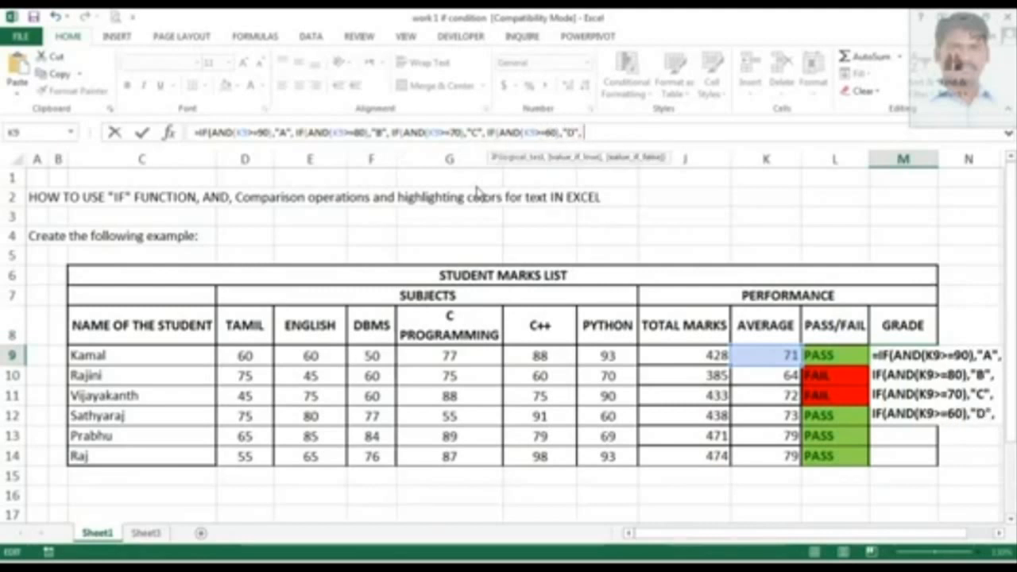
key(ctrl+v)
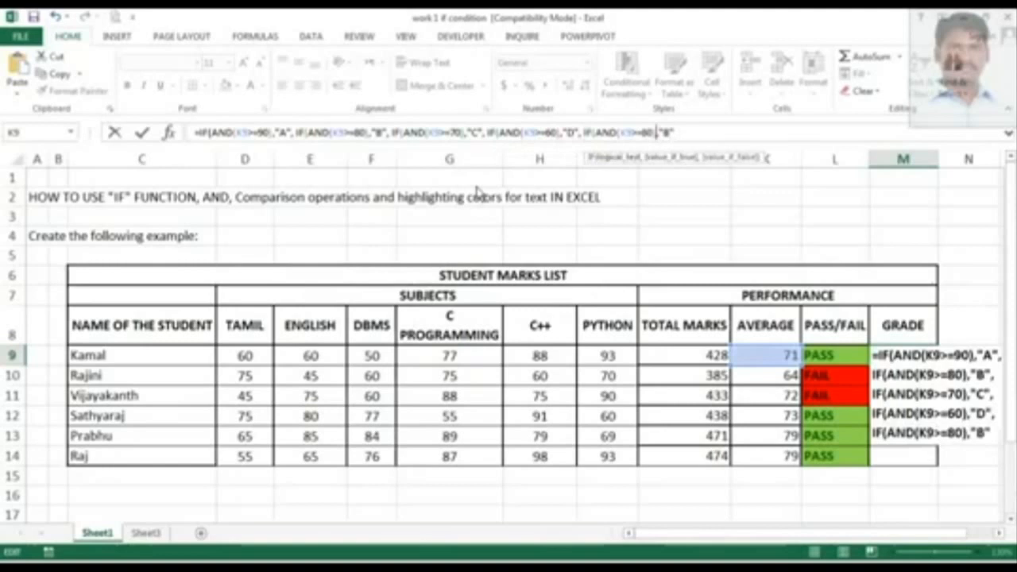
key(Left)
key(Left)
key(BackSpace)
text(5)
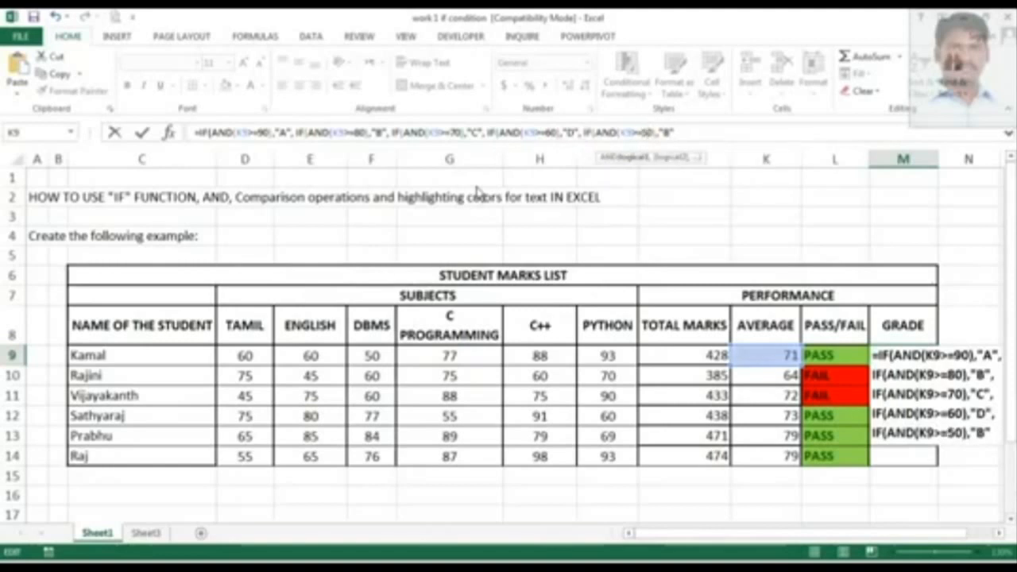
key(Right)
key(Right)
key(Right)
key(Right)
key(Right)
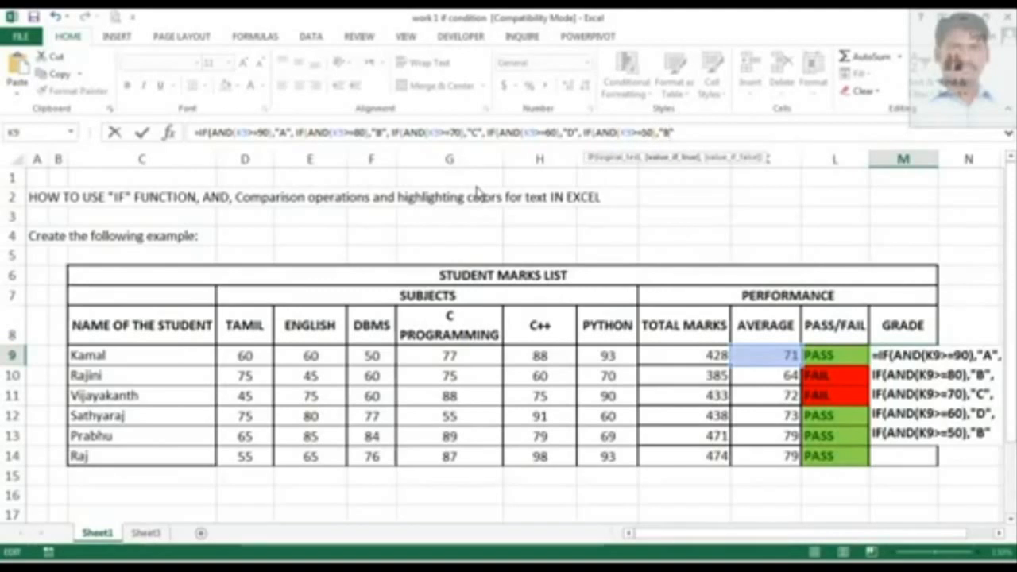
key(BackSpace)
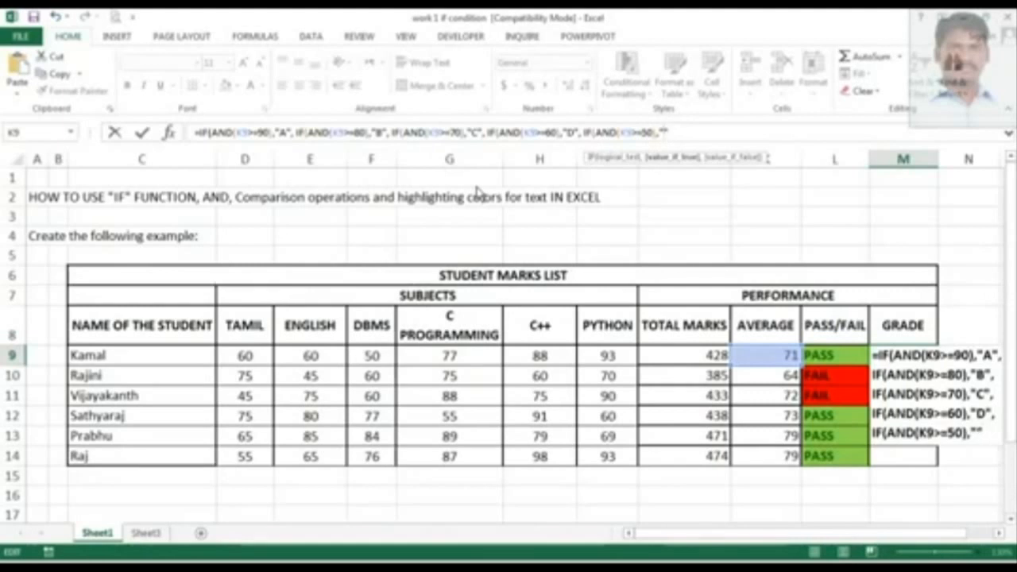
key(Right)
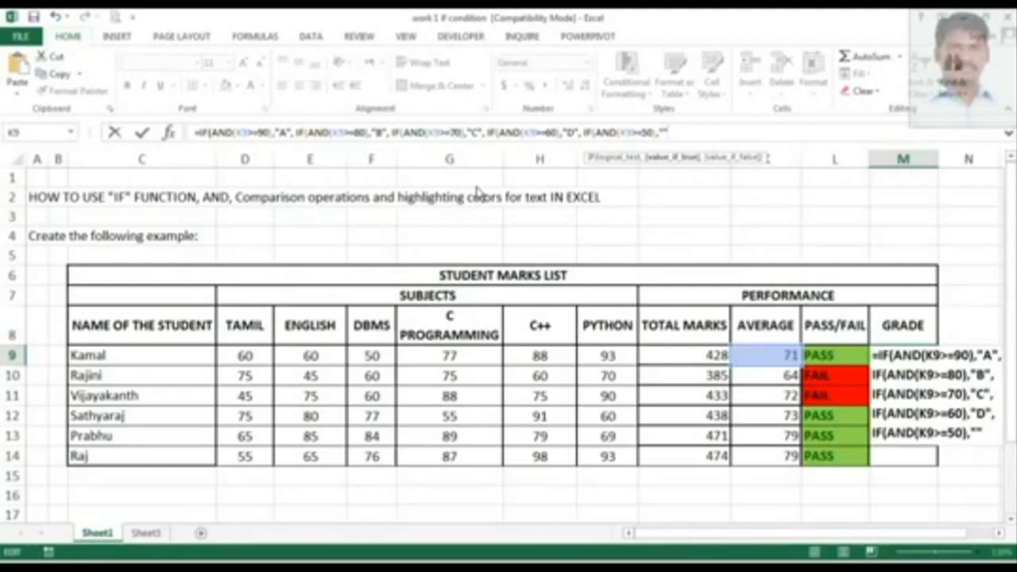
key(BackSpace)
key(BackSpace)
key(BackSpace)
key(BackSpace)
key(BackSpace)
key(BackSpace)
key(BackSpace)
key(BackSpace)
key(BackSpace)
key(BackSpace)
key(BackSpace)
key(BackSpace)
key(BackSpace)
key(BackSpace)
key(BackSpace)
key(BackSpace)
key(BackSpace)
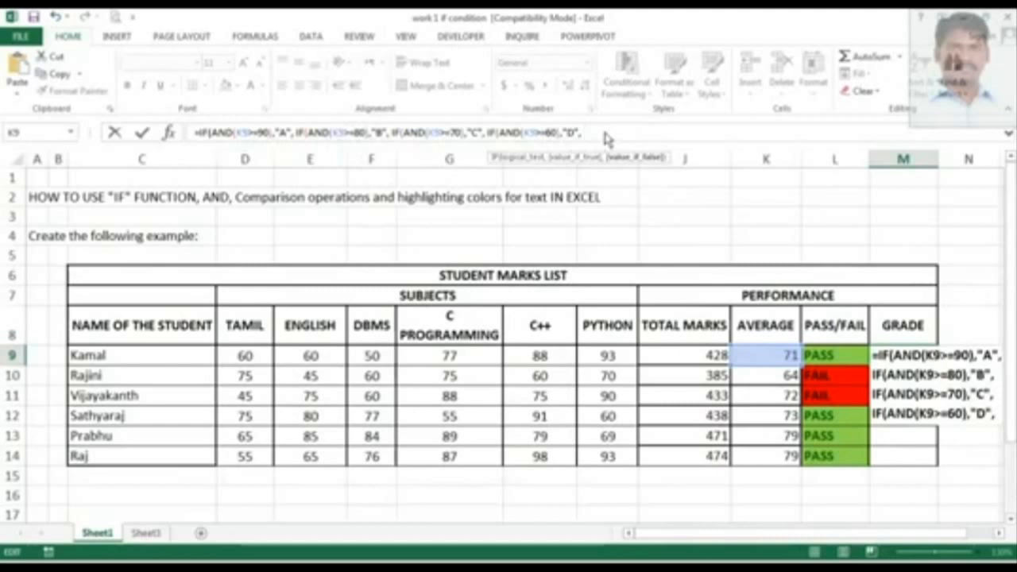
Finish the grade formula with "E" as the final fallback value, close all brackets and enter it.
text(")
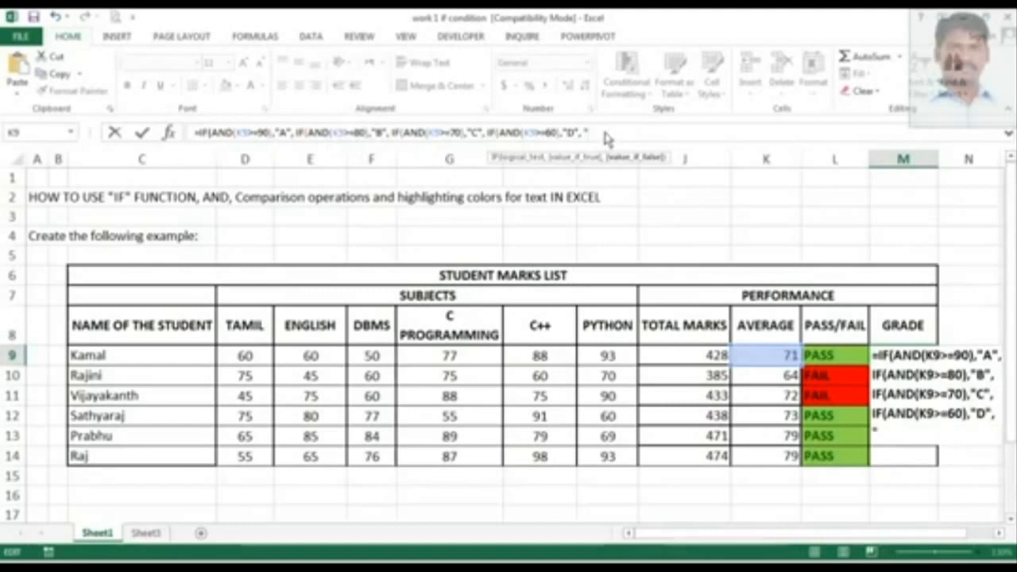
text(E")
text()))
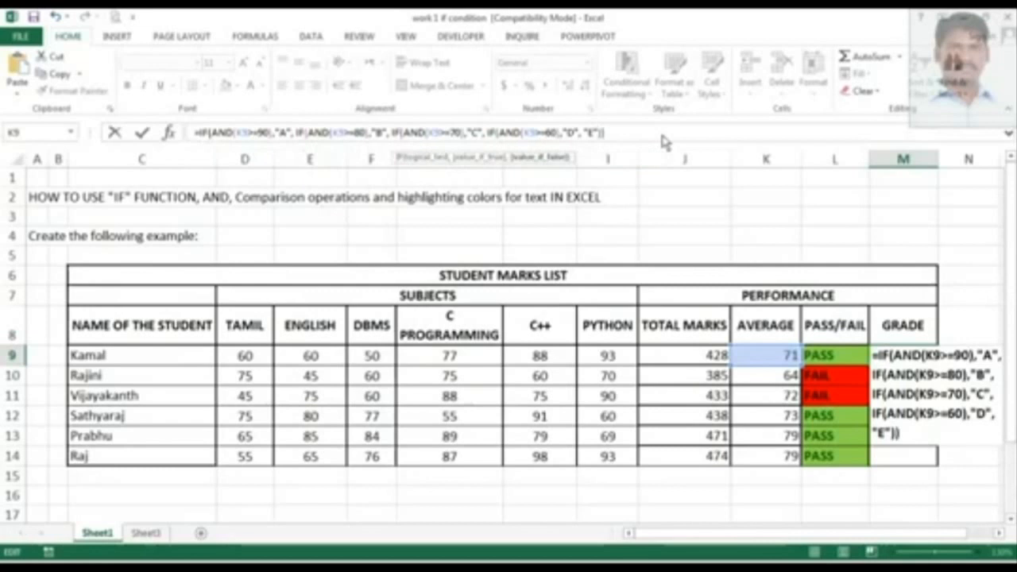
text()))
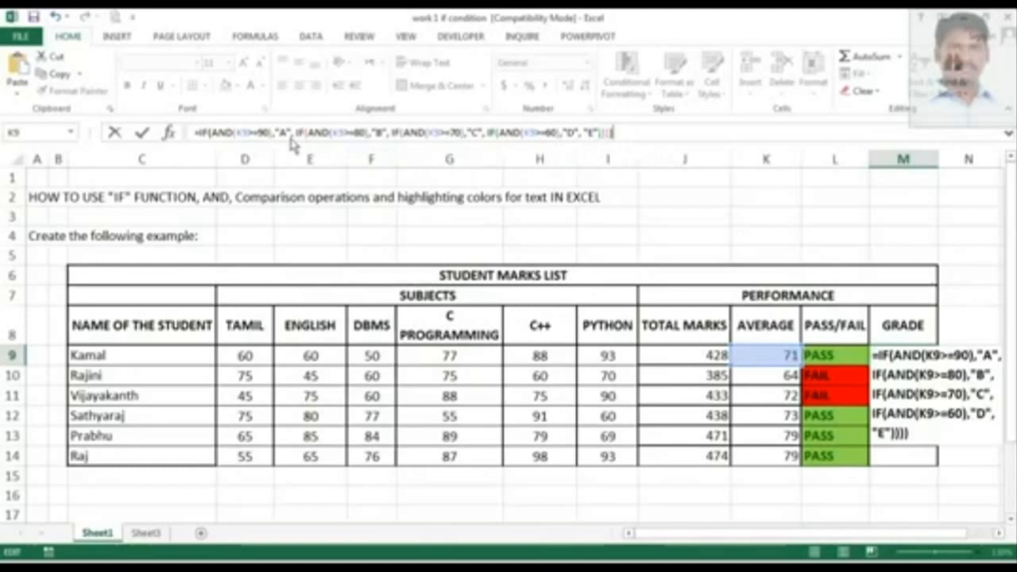
key(BackSpace)
key(Return)
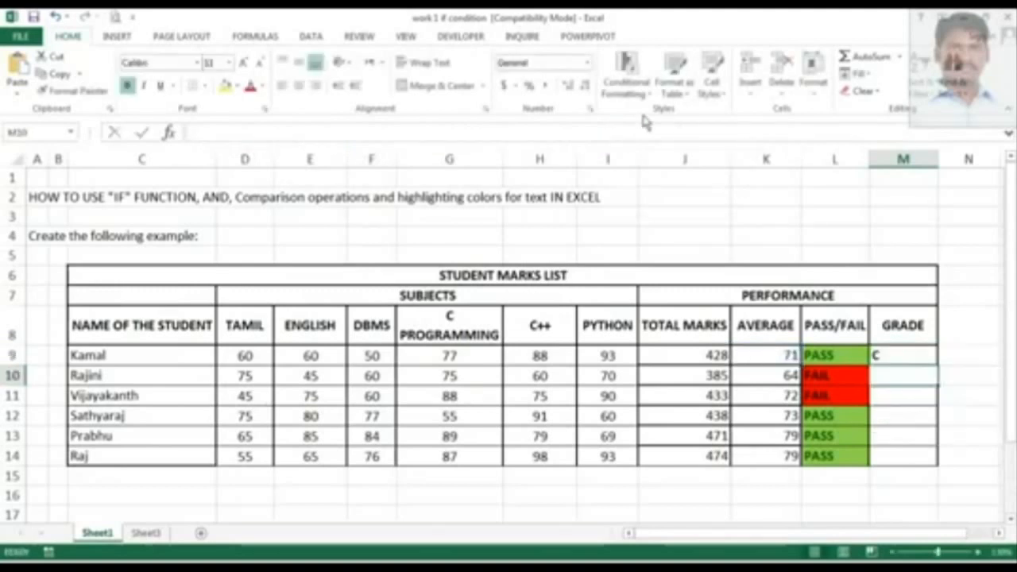
Fill the grade formula in M9 down to M14.
click(934, 360)
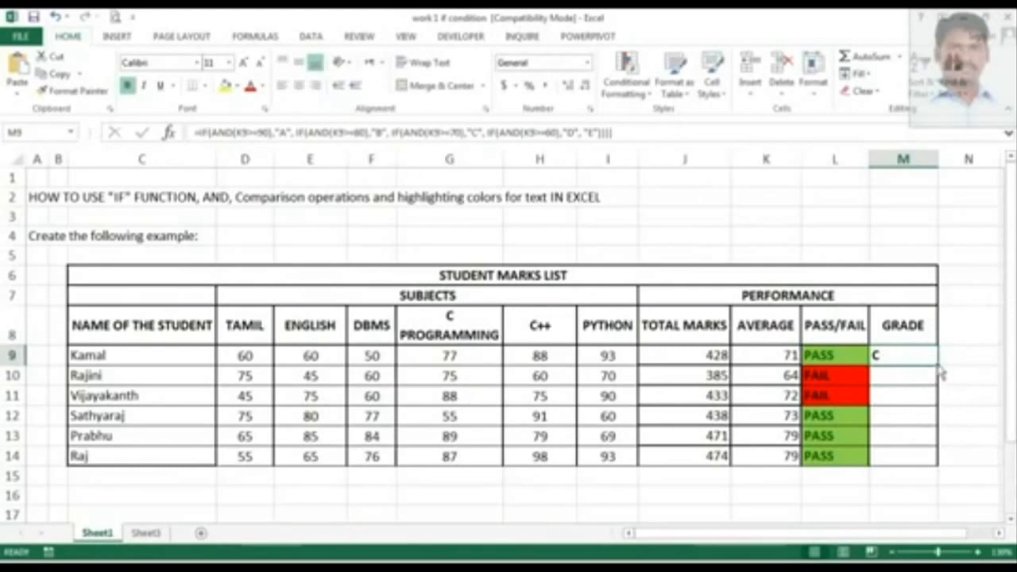
drag(939, 366, 943, 469)
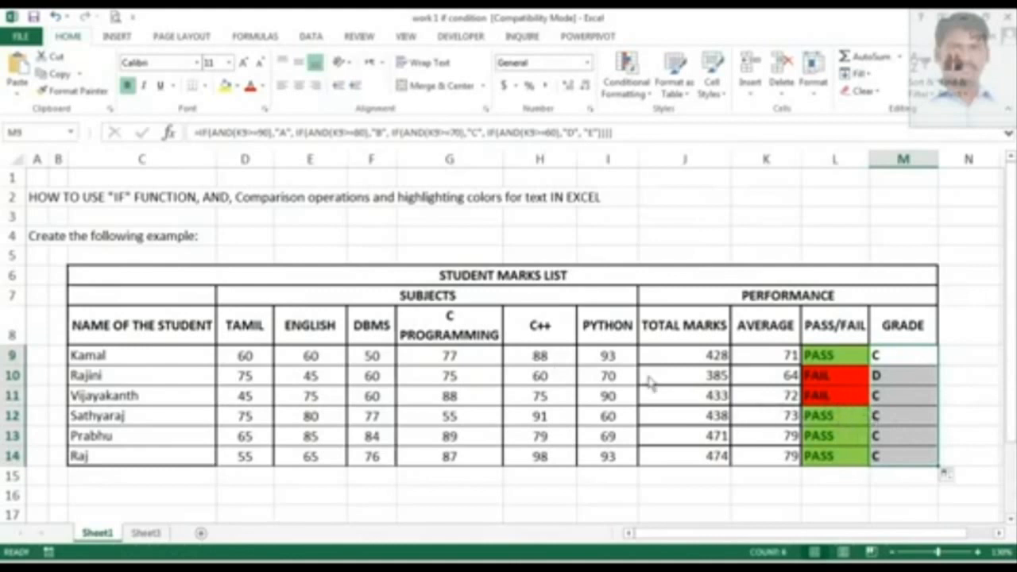
Inspect the pass/fail and grade formulas in rows 9 to 11.
click(832, 380)
click(827, 401)
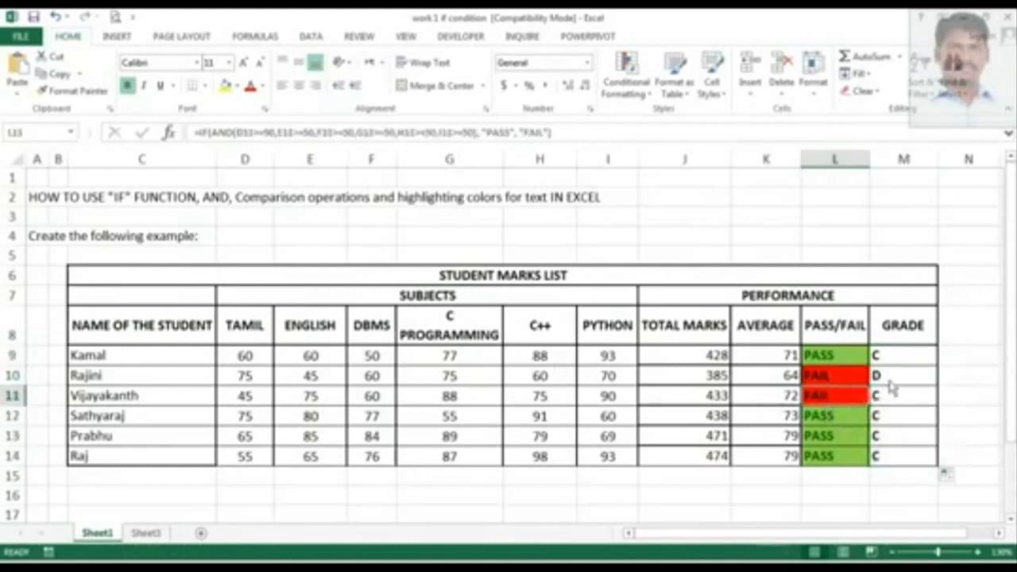
click(889, 383)
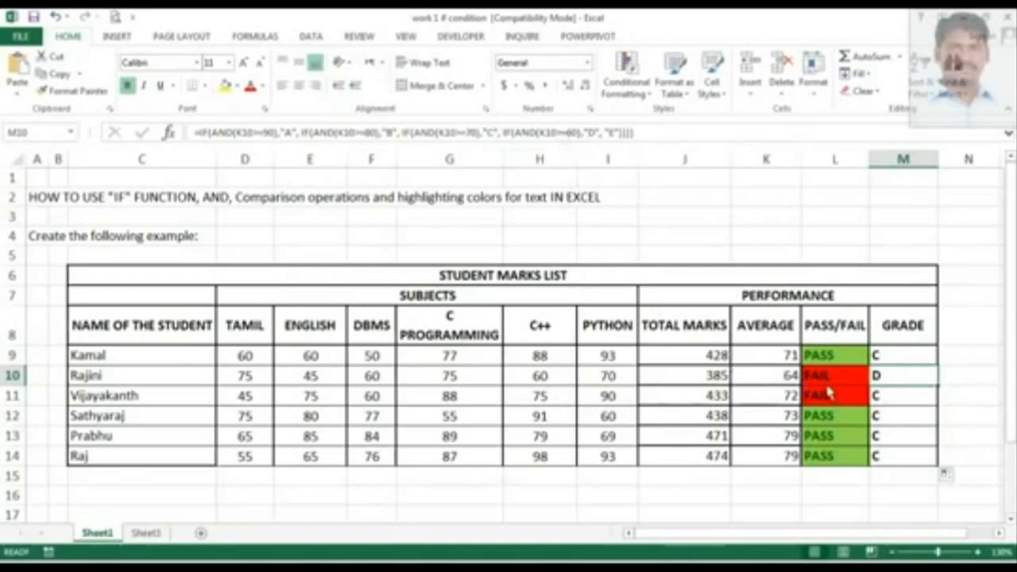
drag(830, 383, 836, 396)
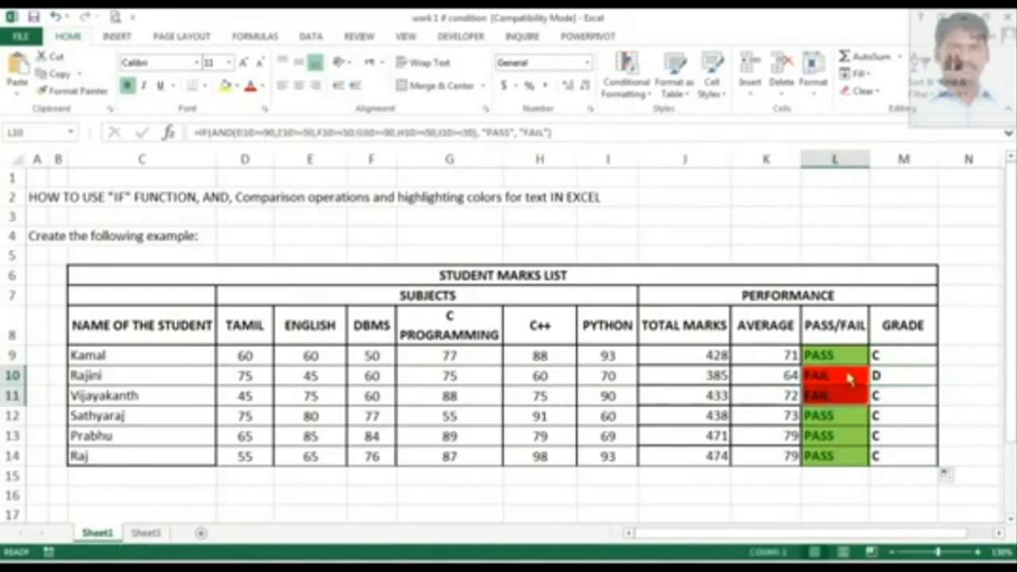
click(891, 380)
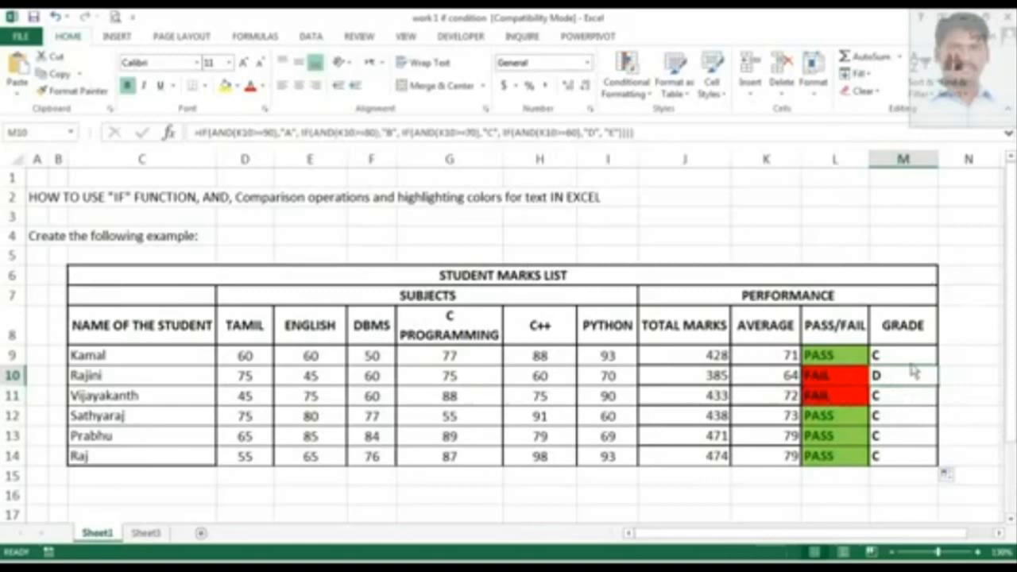
click(912, 362)
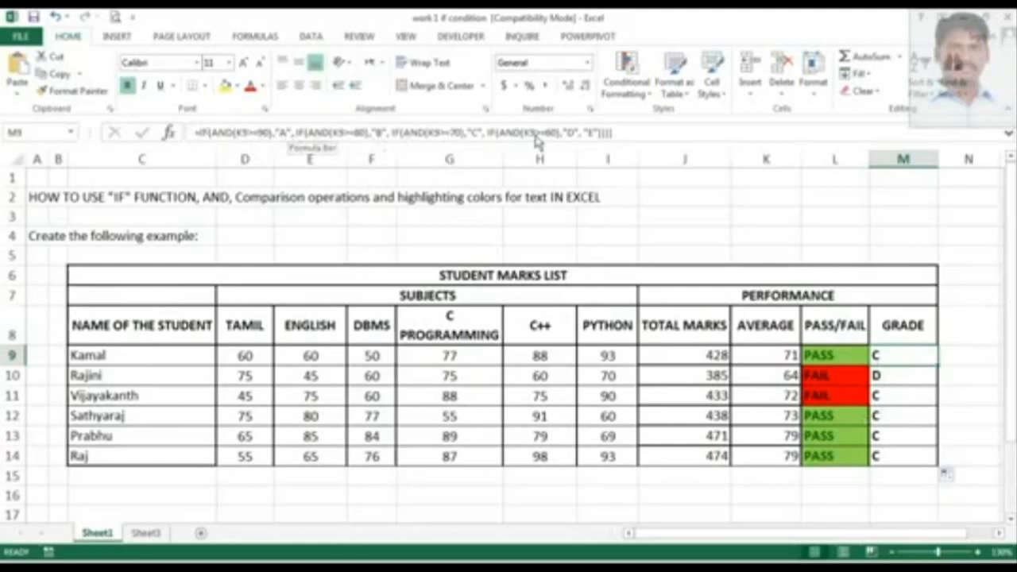
click(589, 135)
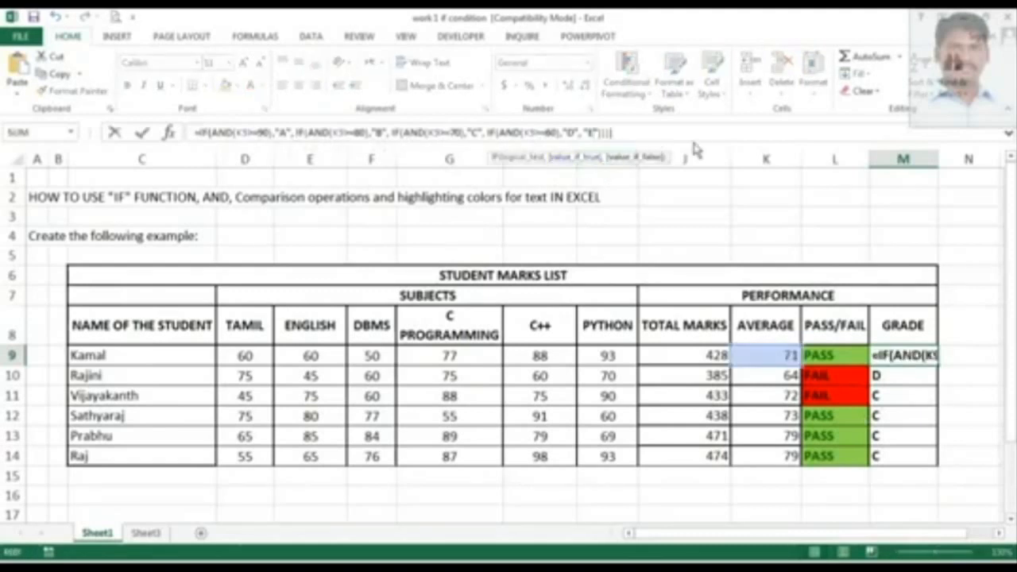
text(")
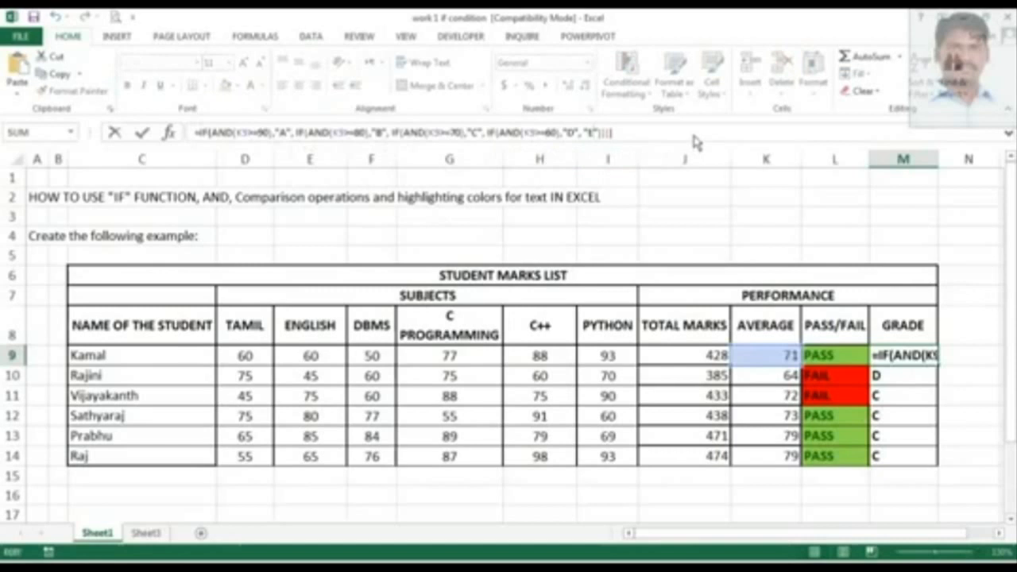
key(Return)
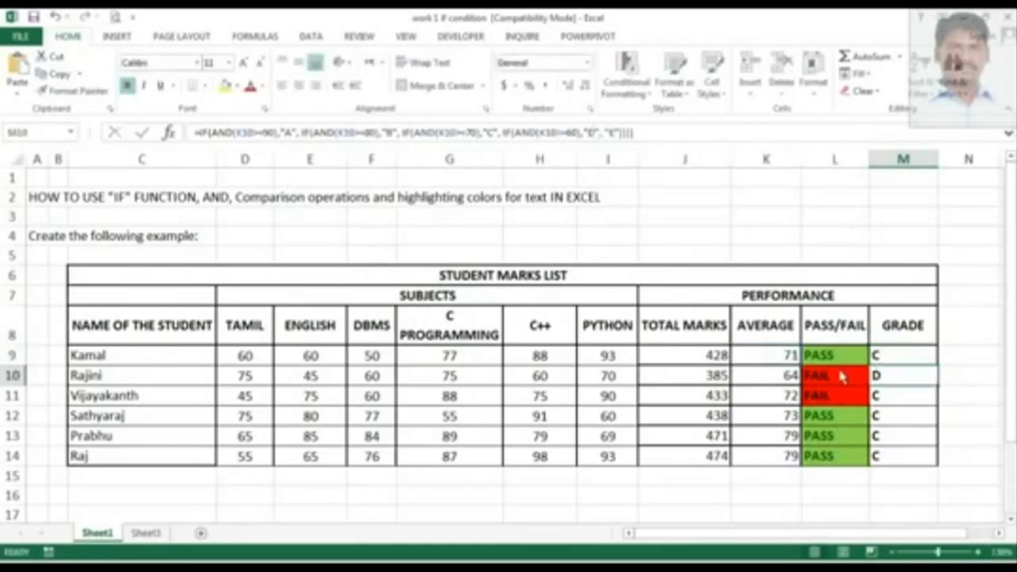
click(893, 361)
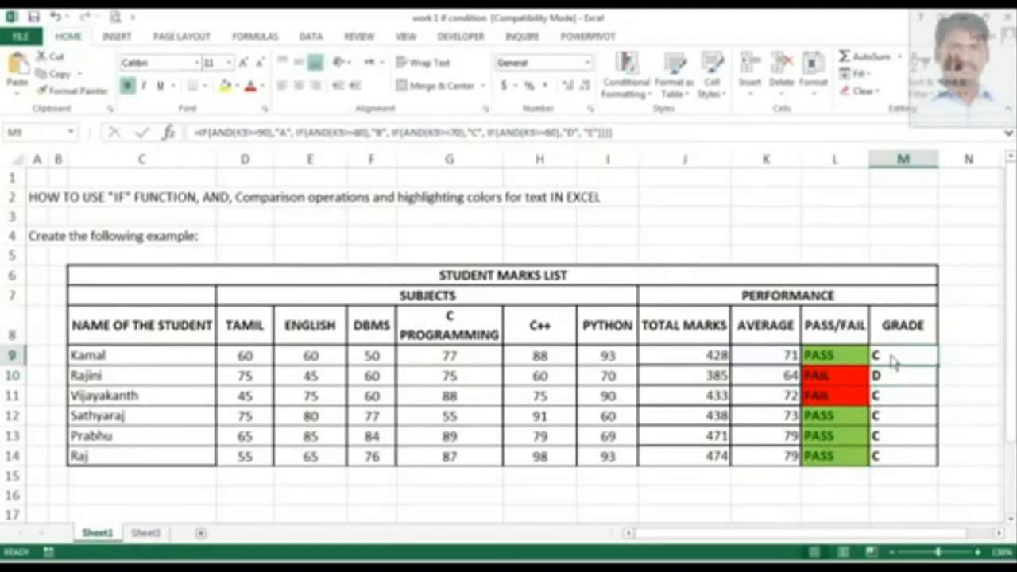
Add an Equal To highlight rule on L9 for cells equal to PASS with light red fill and dark red text.
click(845, 362)
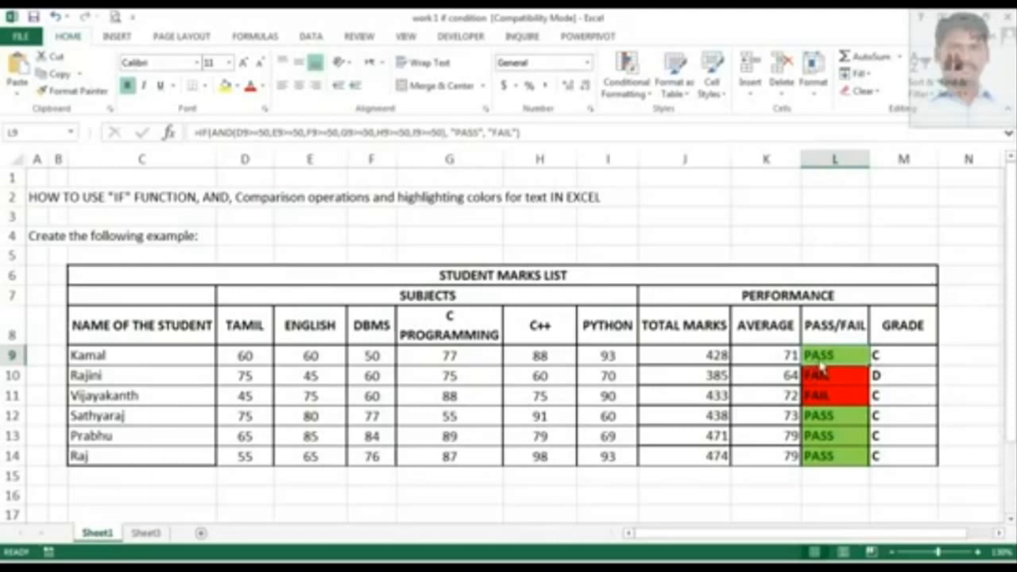
click(645, 101)
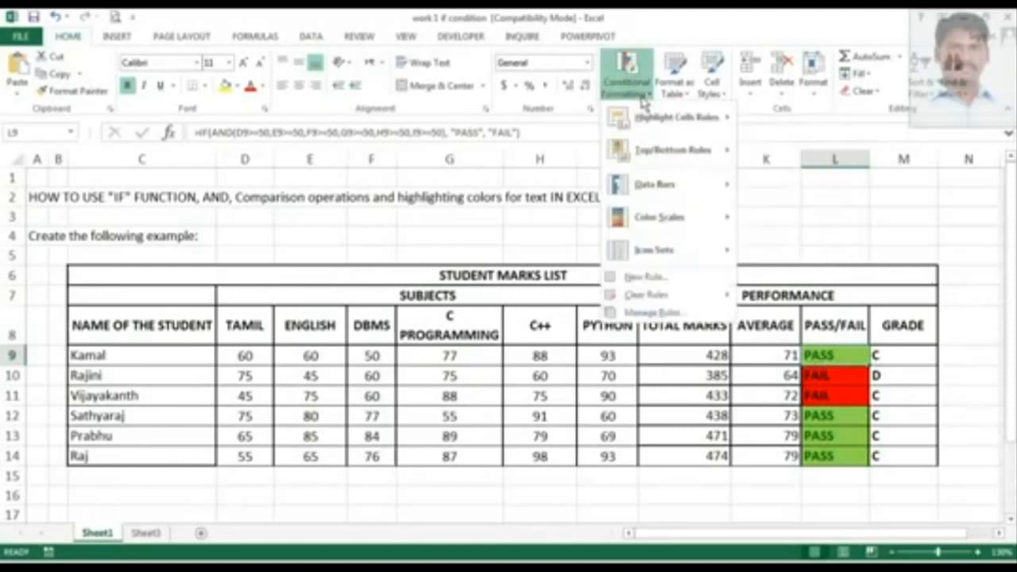
mouse_move(662, 130)
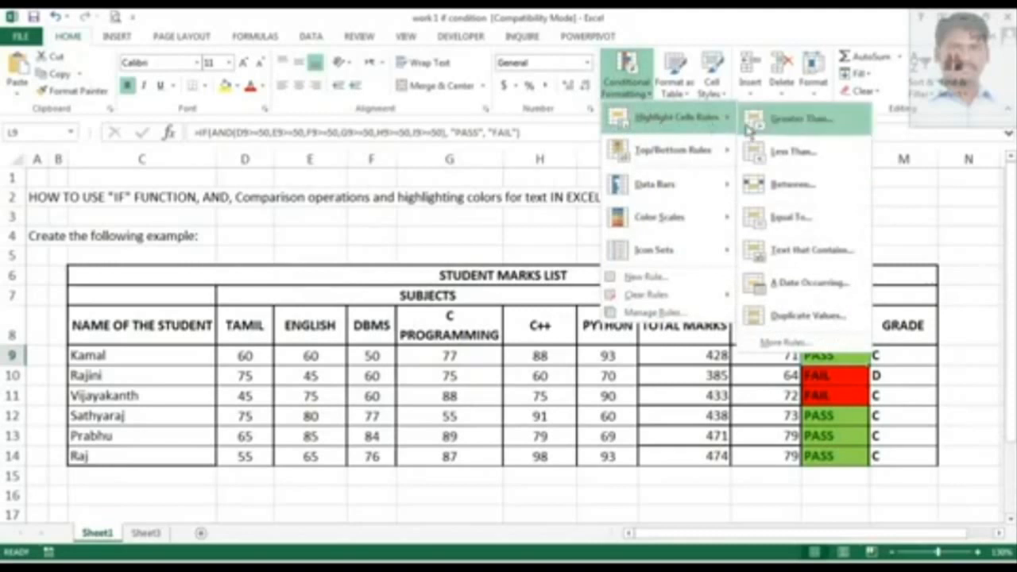
click(794, 231)
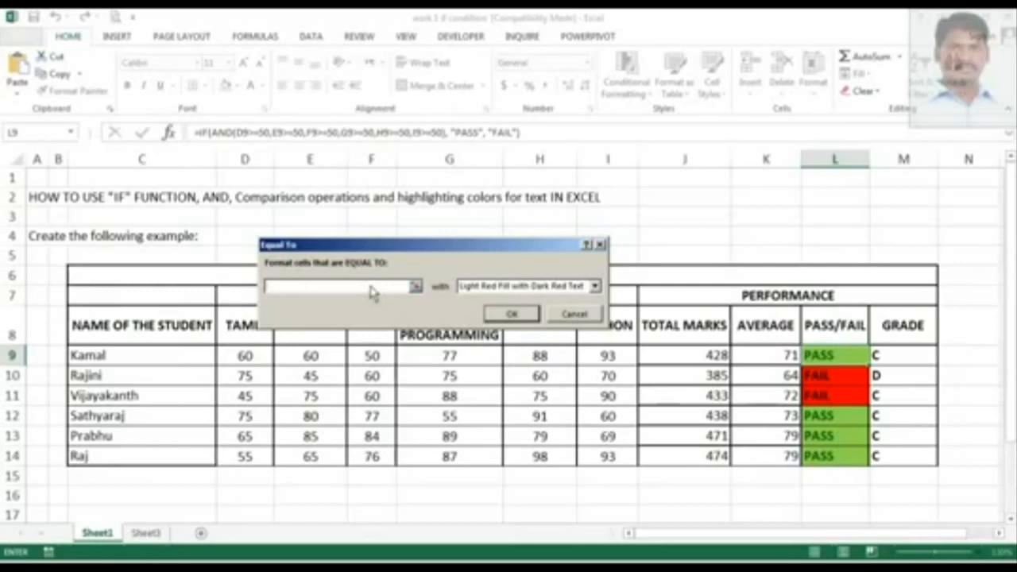
text(F)
text(PASS)
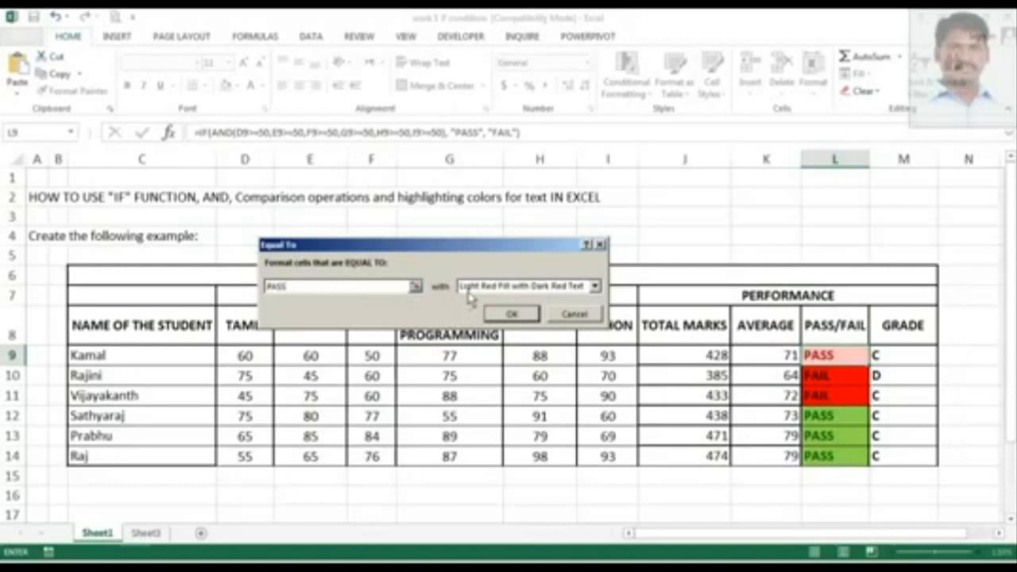
click(578, 287)
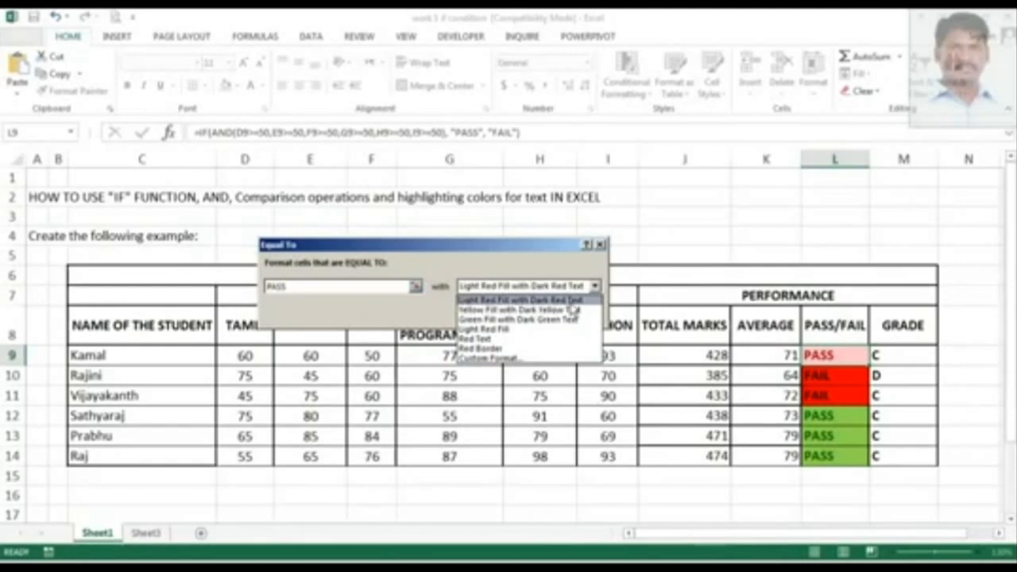
key(Escape)
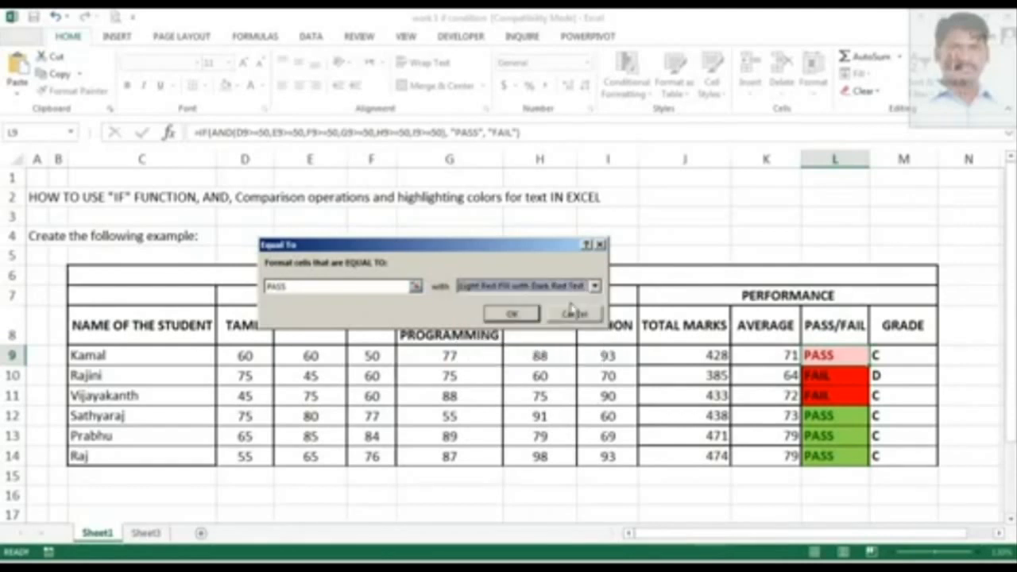
click(525, 316)
Apply the light red PASS highlight rule to L9 and reselect the L9 cell.
click(848, 423)
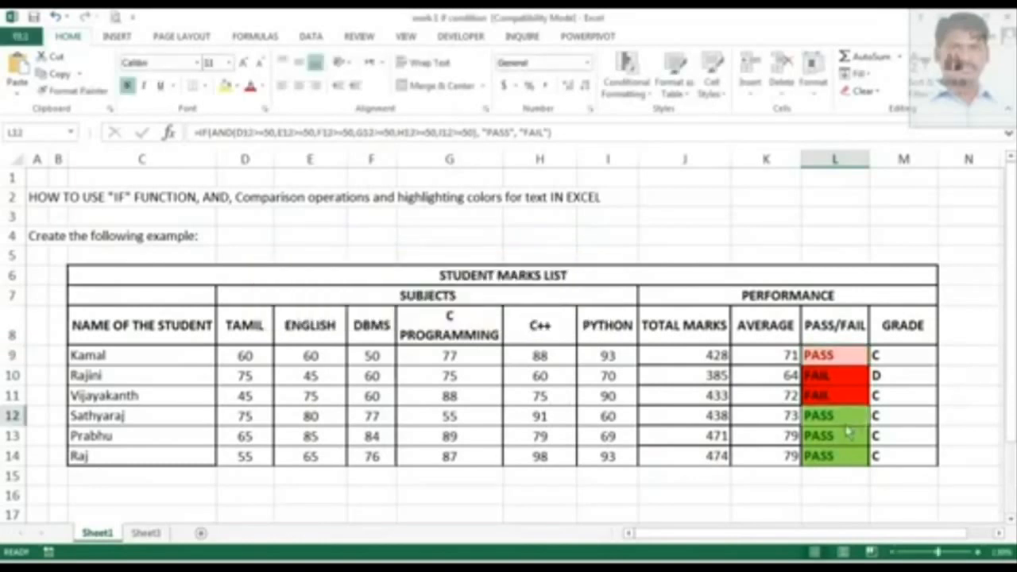
click(848, 359)
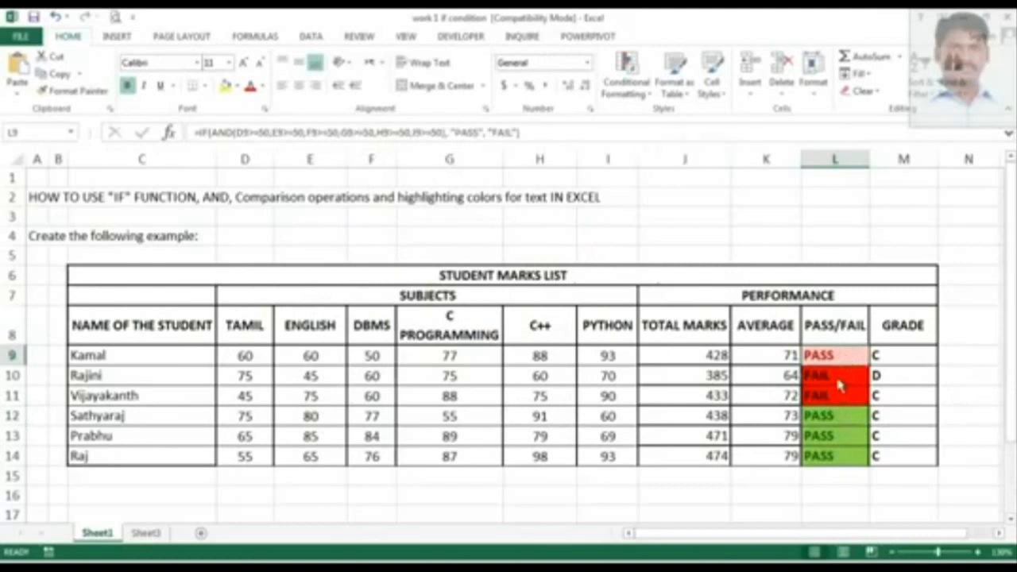
drag(840, 386, 845, 416)
click(852, 360)
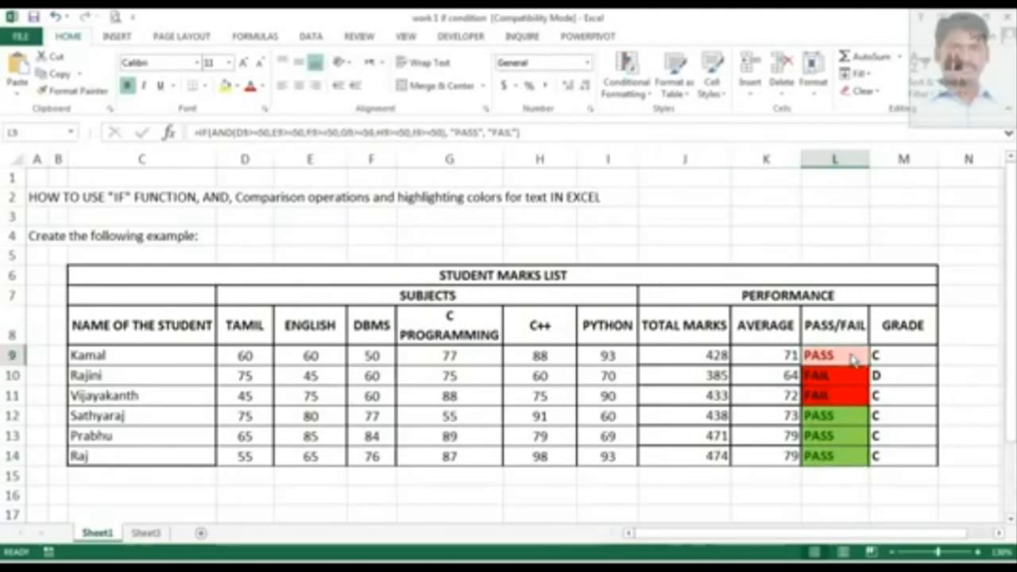
Add an Equal To highlight rule on L9 for cells equal to PASS with green fill and dark green text.
click(625, 79)
mouse_move(642, 119)
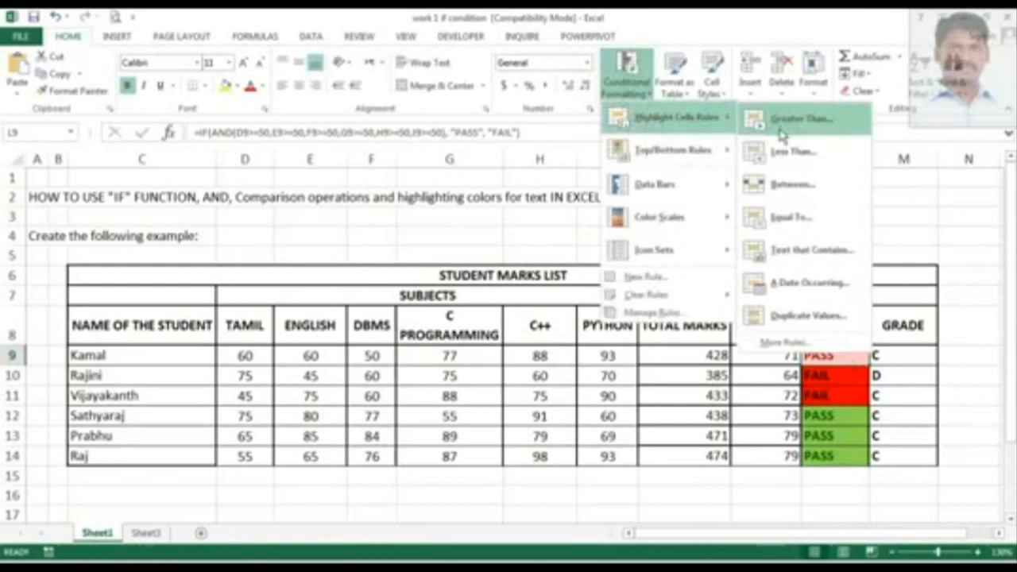
click(803, 221)
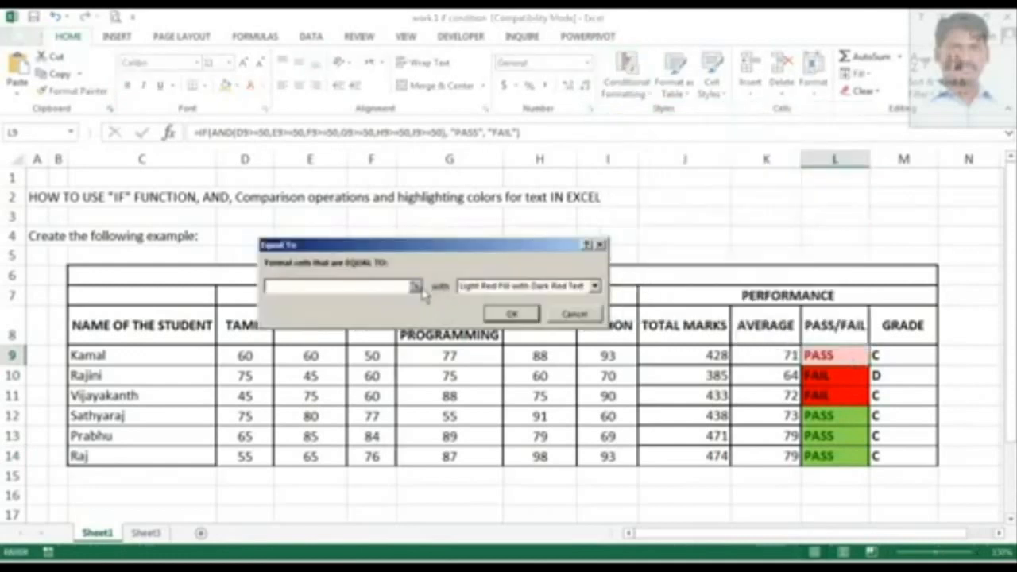
click(376, 291)
text(PASS)
click(494, 288)
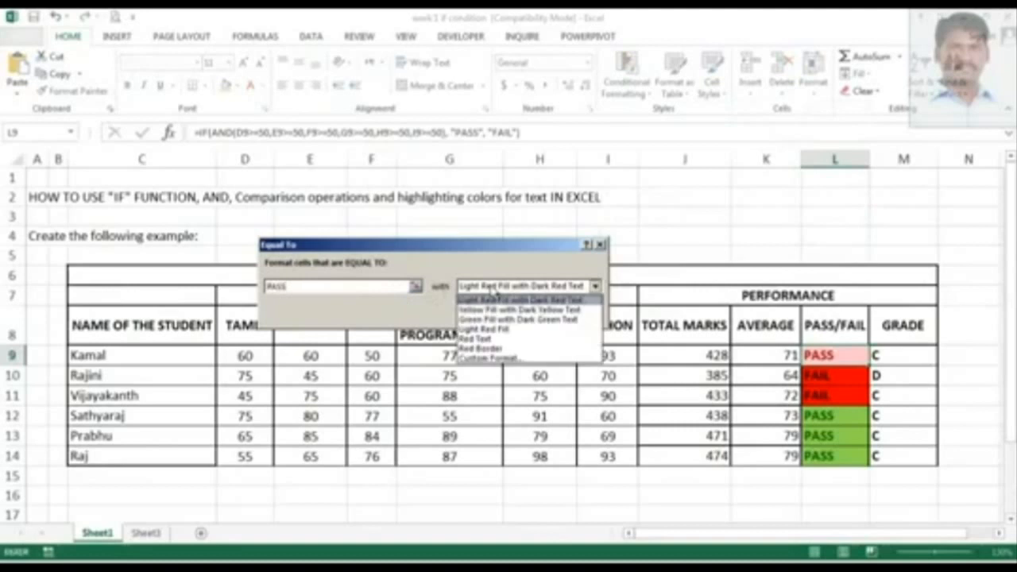
click(493, 319)
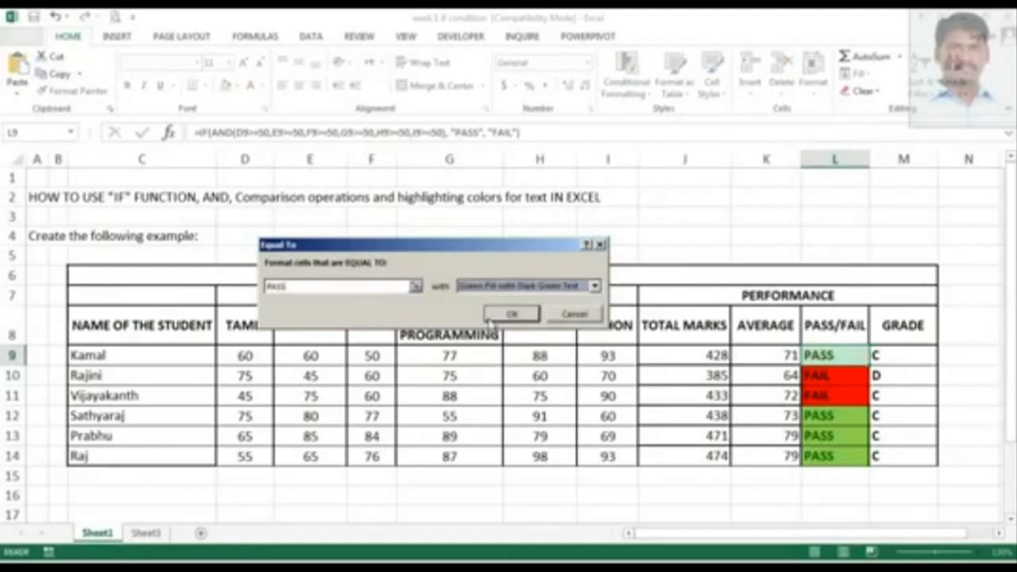
click(518, 317)
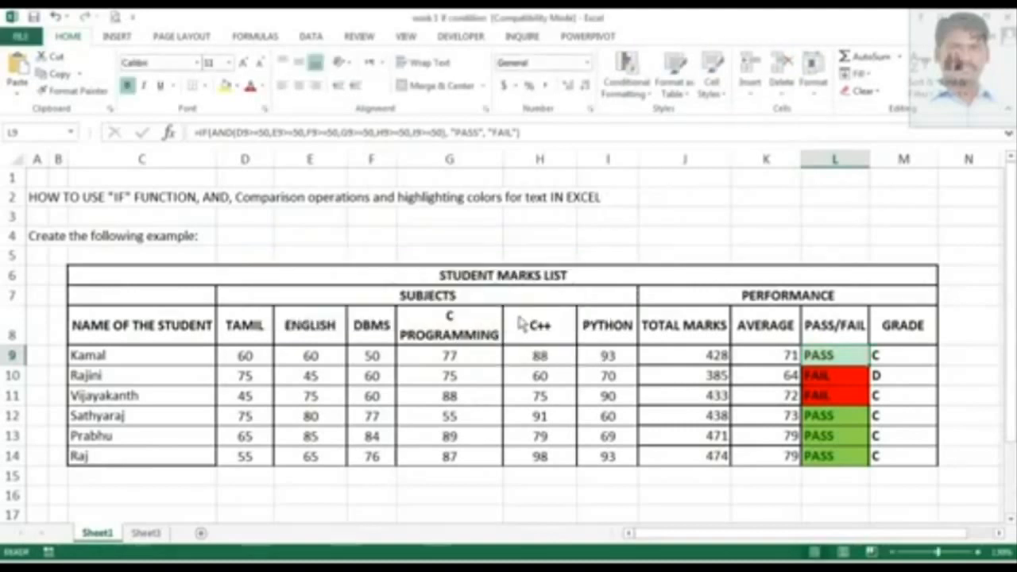
Fill L9 down to L14 to extend its PASS highlighting to the whole pass/fail column.
click(847, 376)
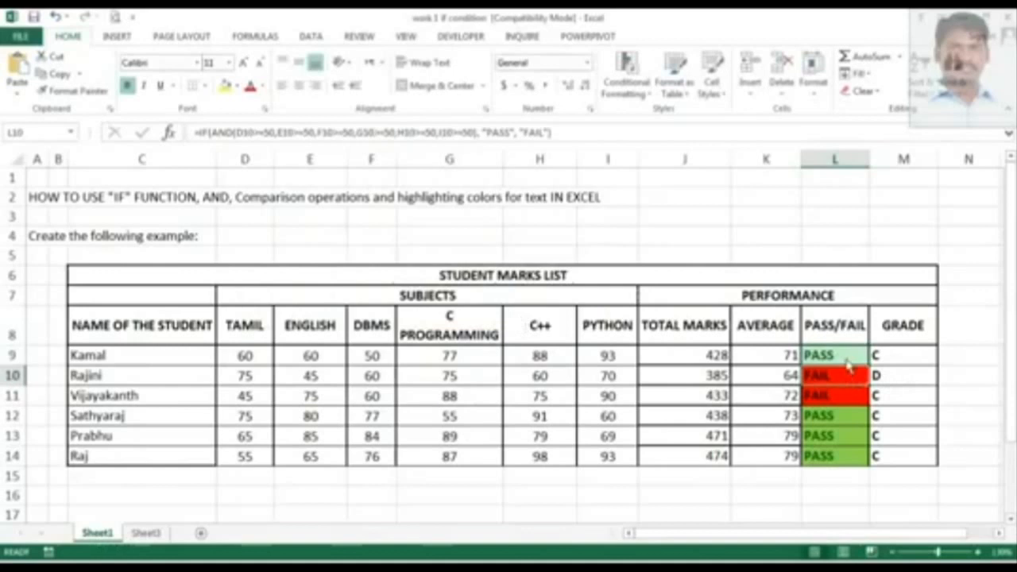
click(849, 364)
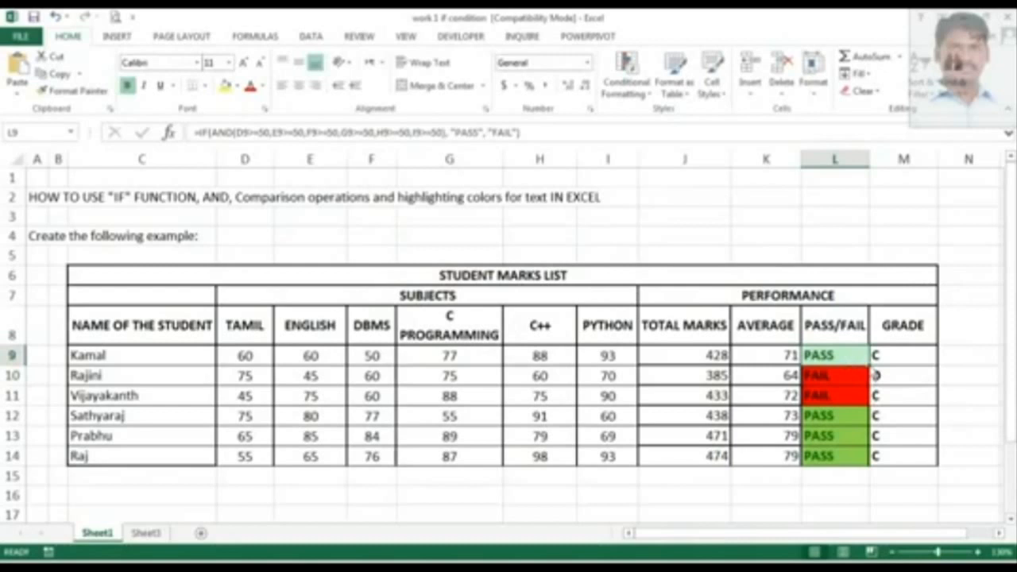
drag(870, 364, 873, 468)
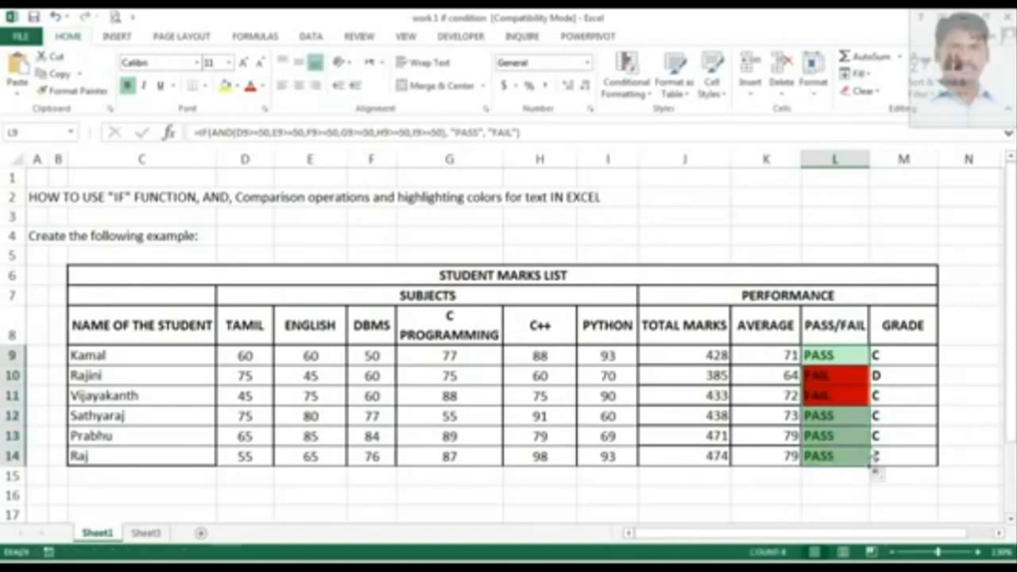
Add an Equal To highlight rule on L9 for cells equal to FAIL with light red fill and dark red text.
click(839, 363)
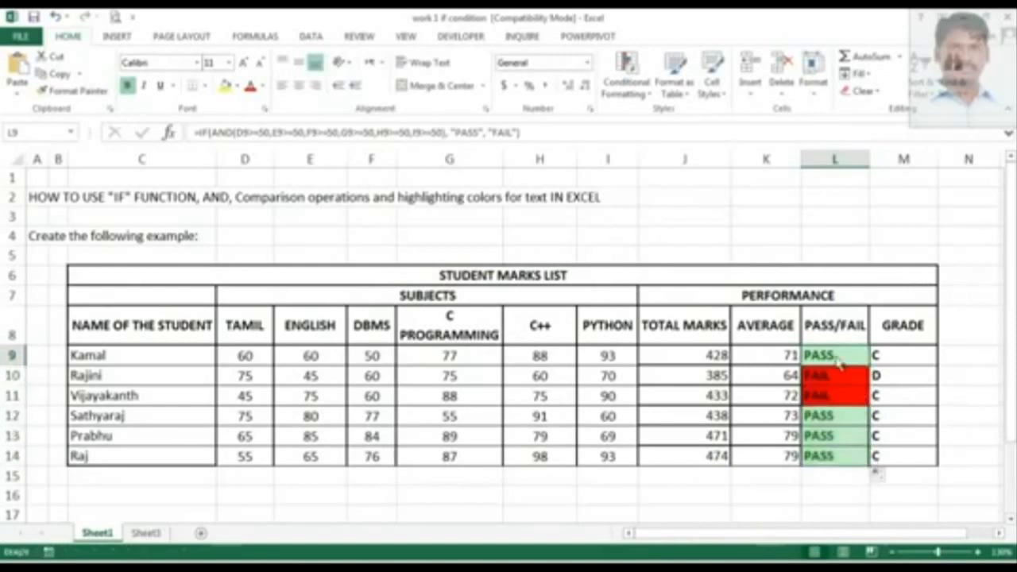
click(626, 79)
mouse_move(643, 119)
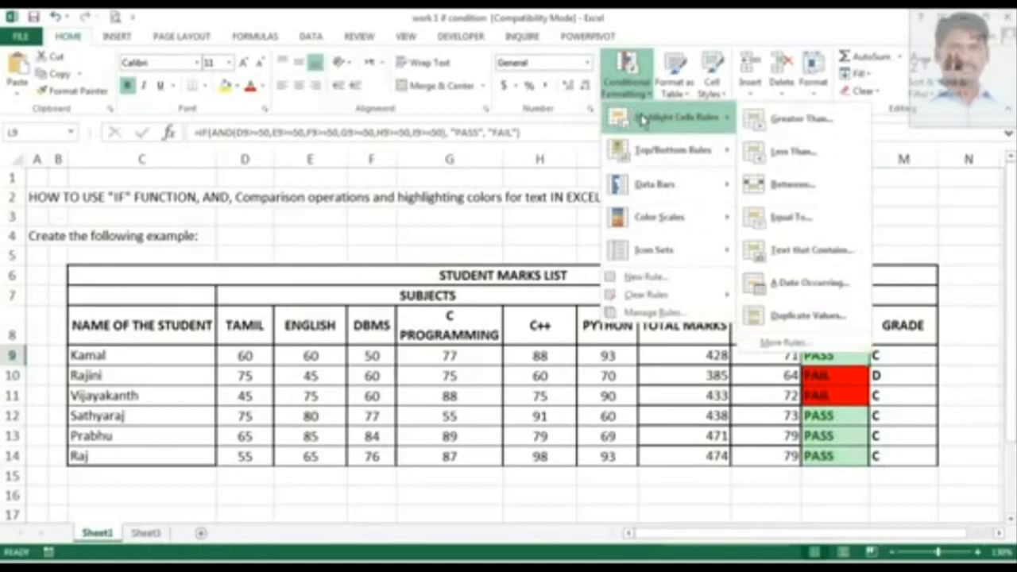
click(785, 219)
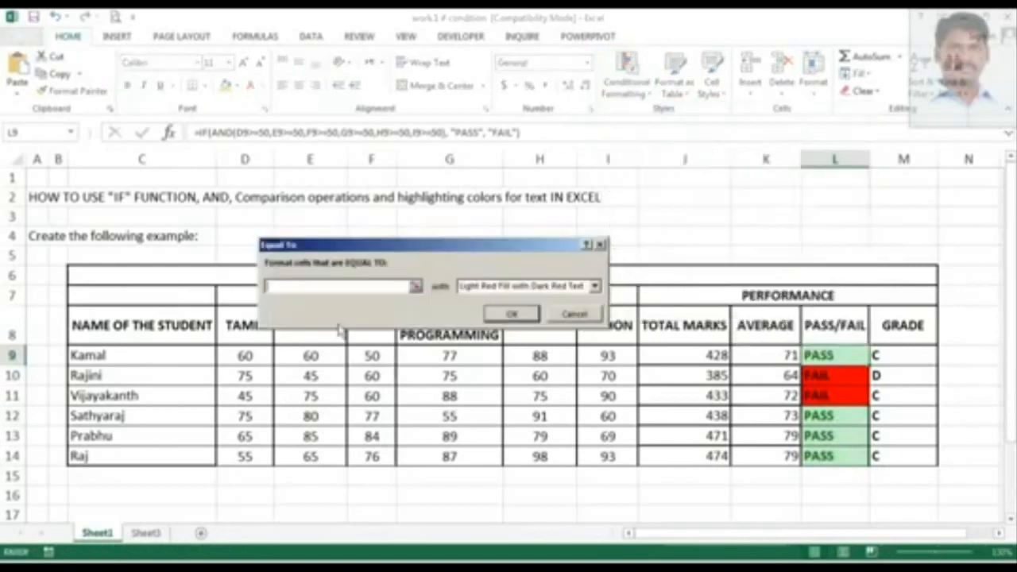
text(FAIL)
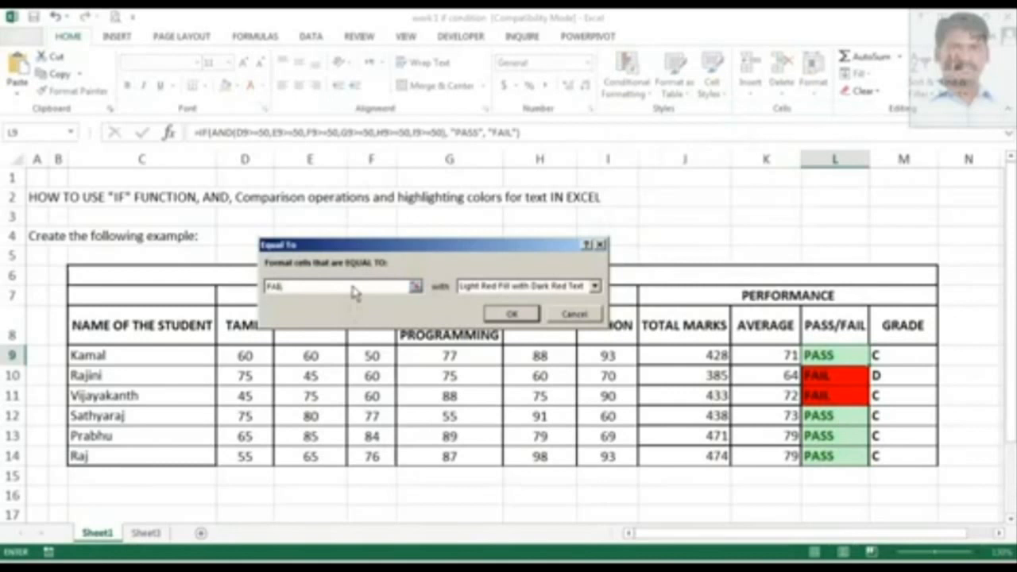
click(486, 288)
click(487, 294)
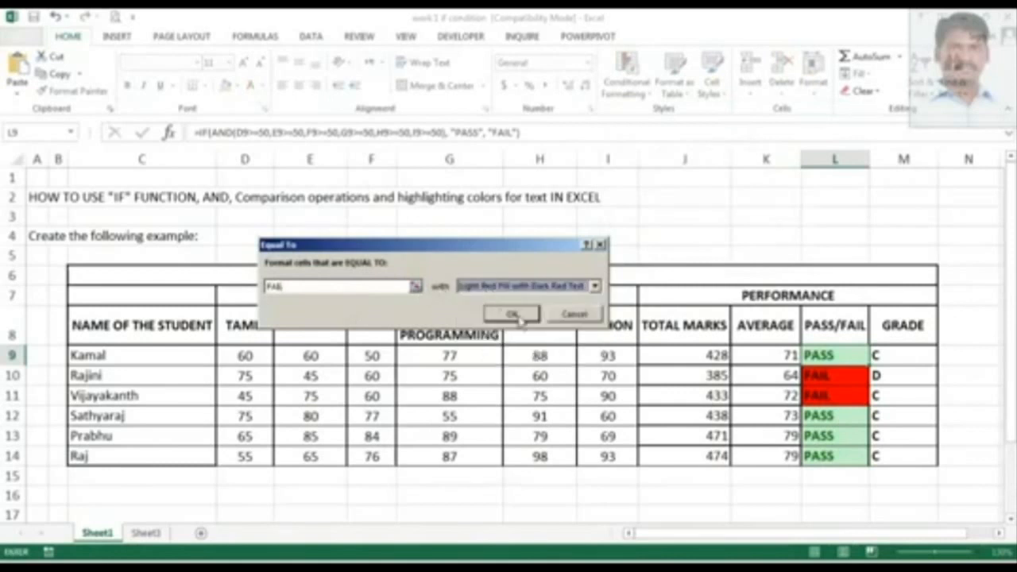
click(501, 286)
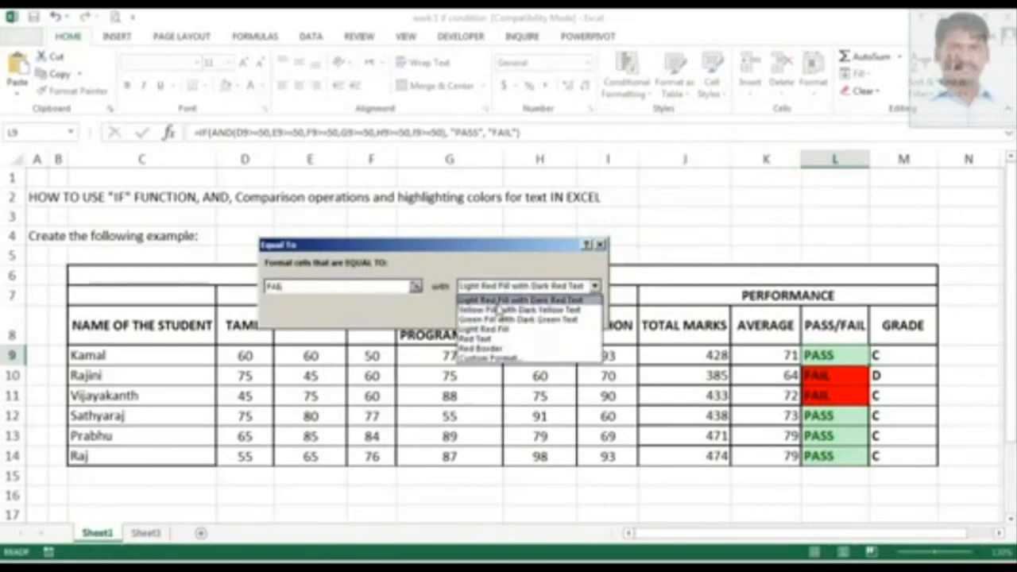
click(499, 301)
click(526, 315)
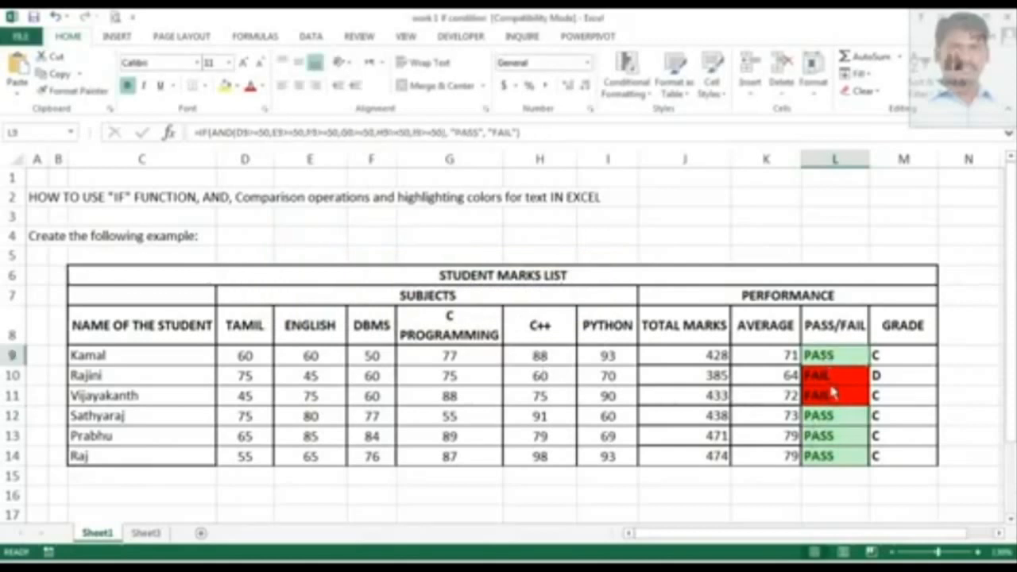
Step through the pass/fail cells L9 to L14 to check their highlighting.
key(Down)
key(Down)
key(Down)
key(Down)
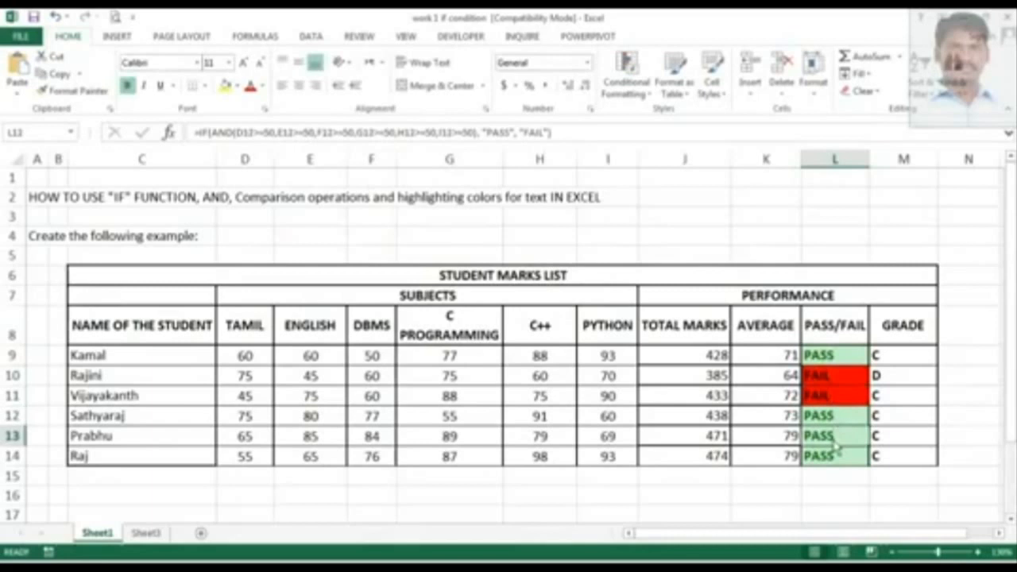
click(841, 459)
click(828, 365)
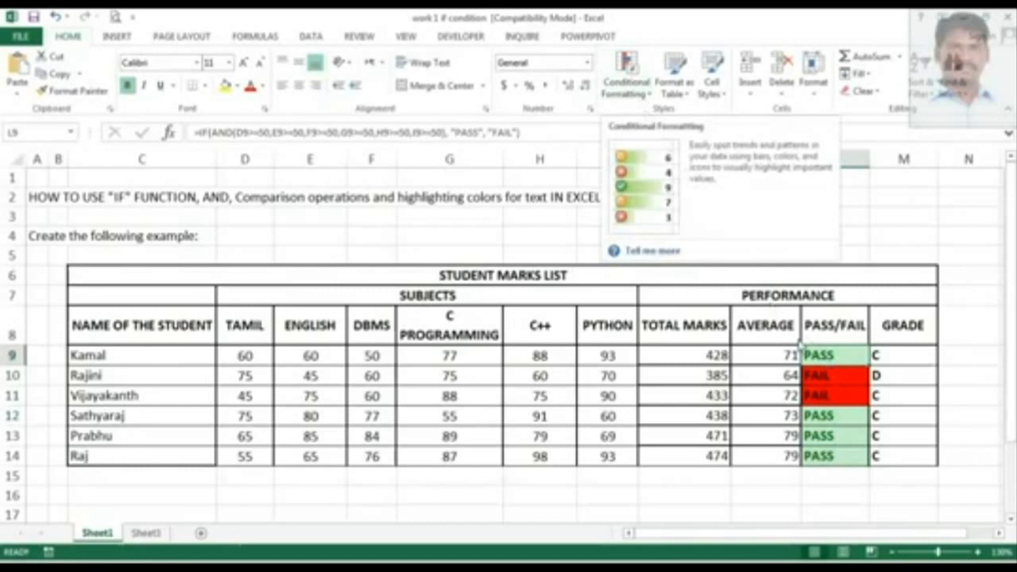
click(842, 380)
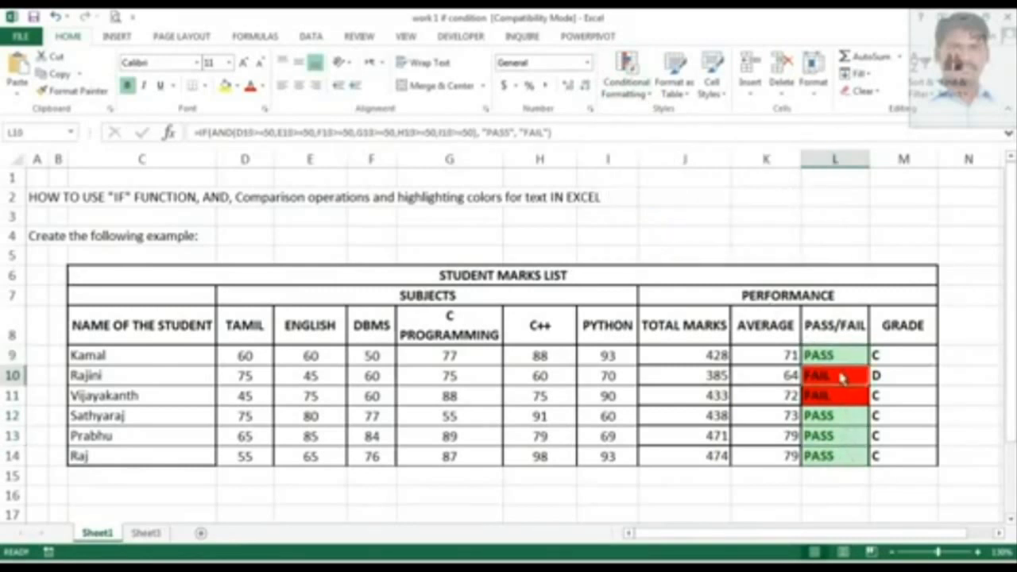
click(837, 461)
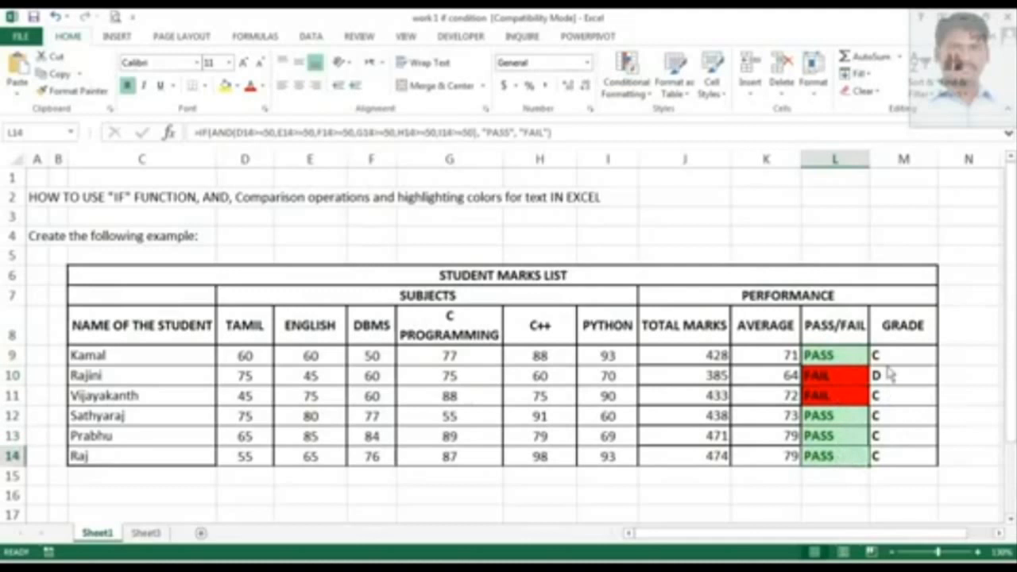
Change Rajini's English mark to 65 and Vijayakanth's Tamil mark to 80.
click(321, 383)
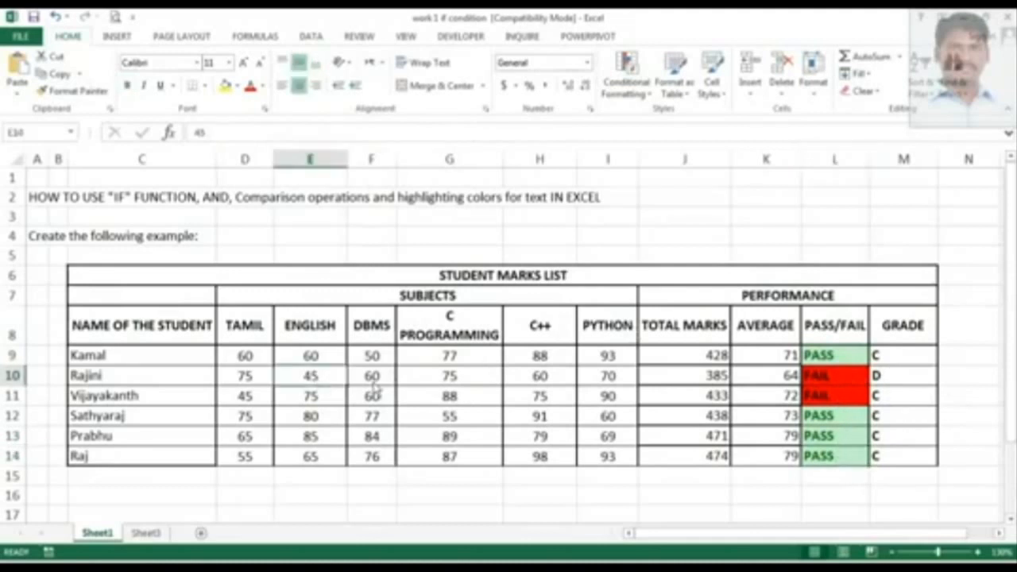
text(65)
key(Tab)
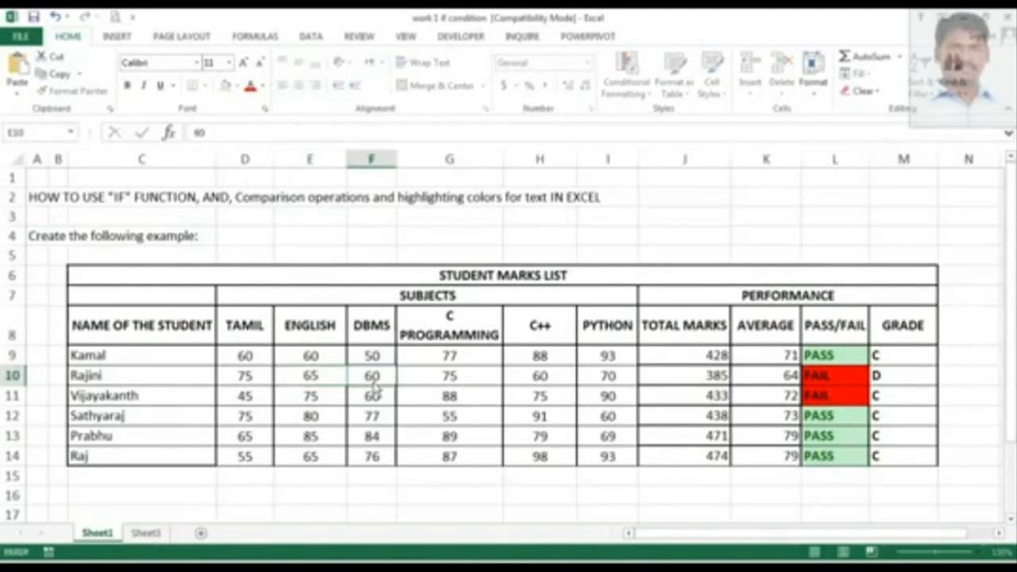
click(264, 402)
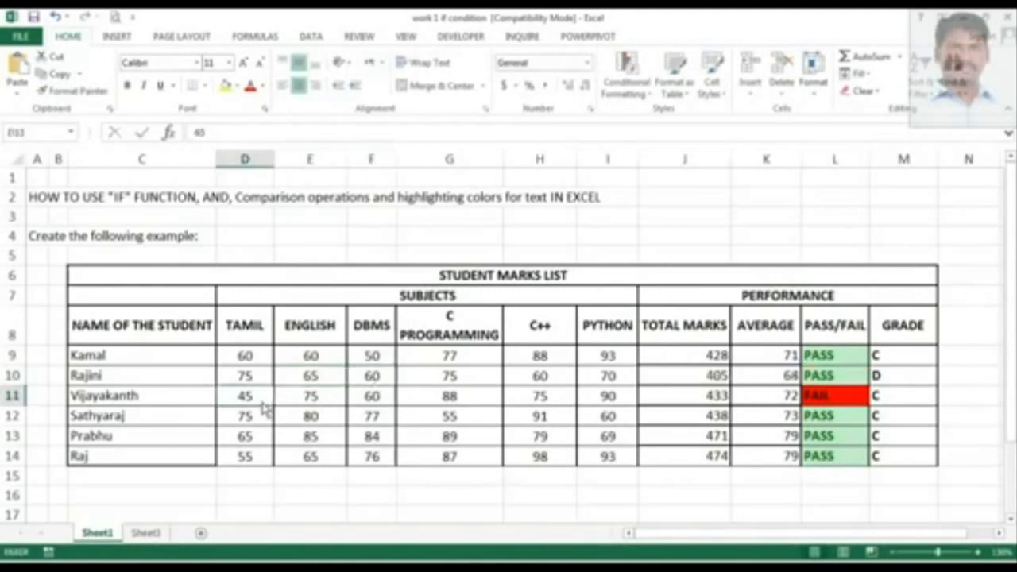
text(80)
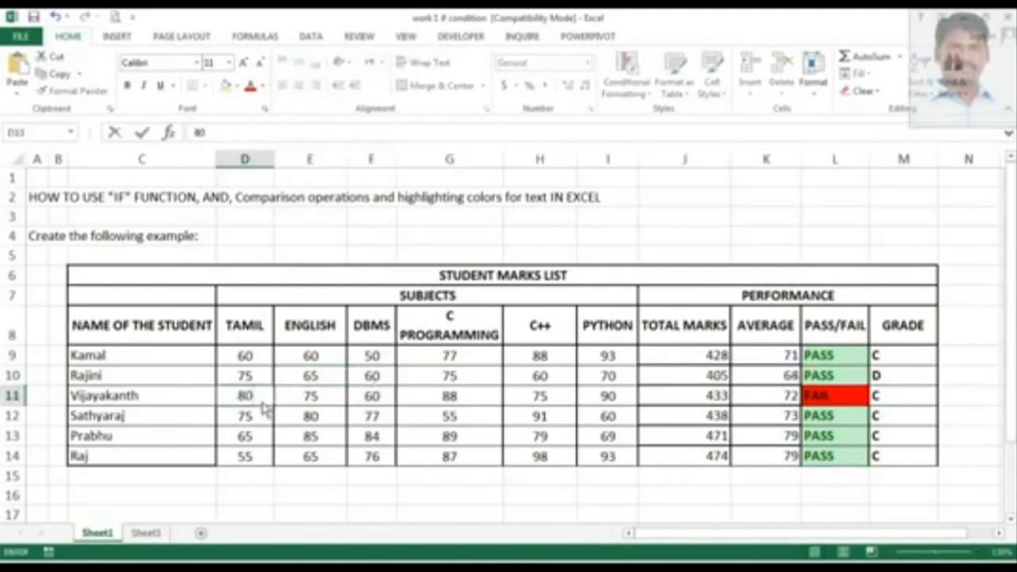
click(311, 375)
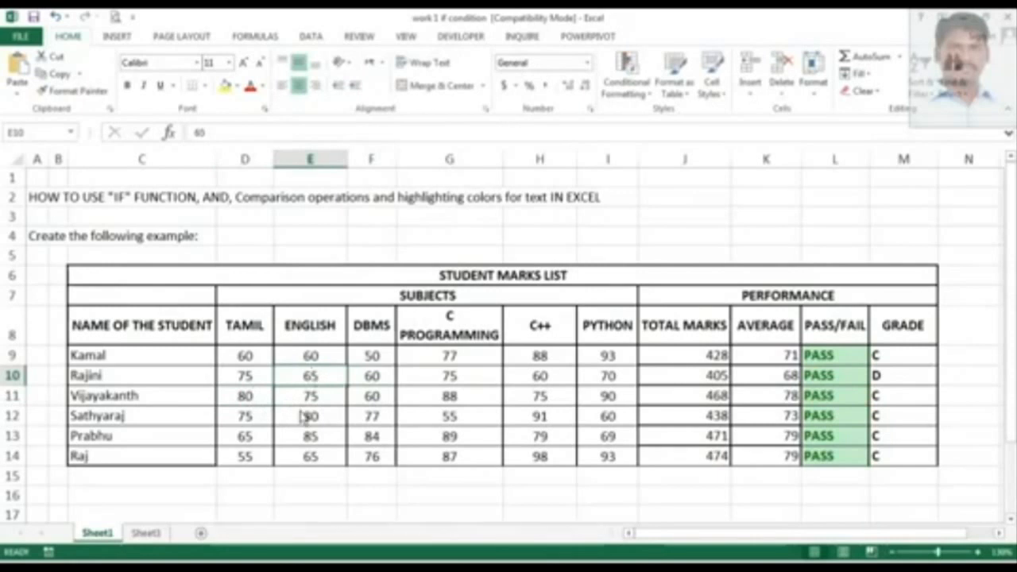
Set Rajini's Tamil mark to 100 and select the grade cell M10.
click(248, 377)
text(100)
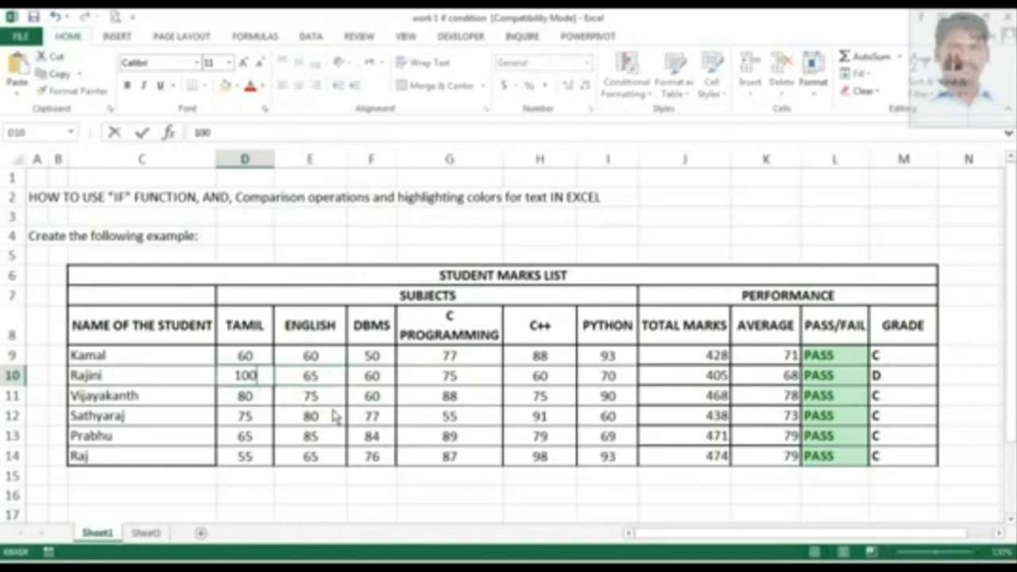
click(368, 382)
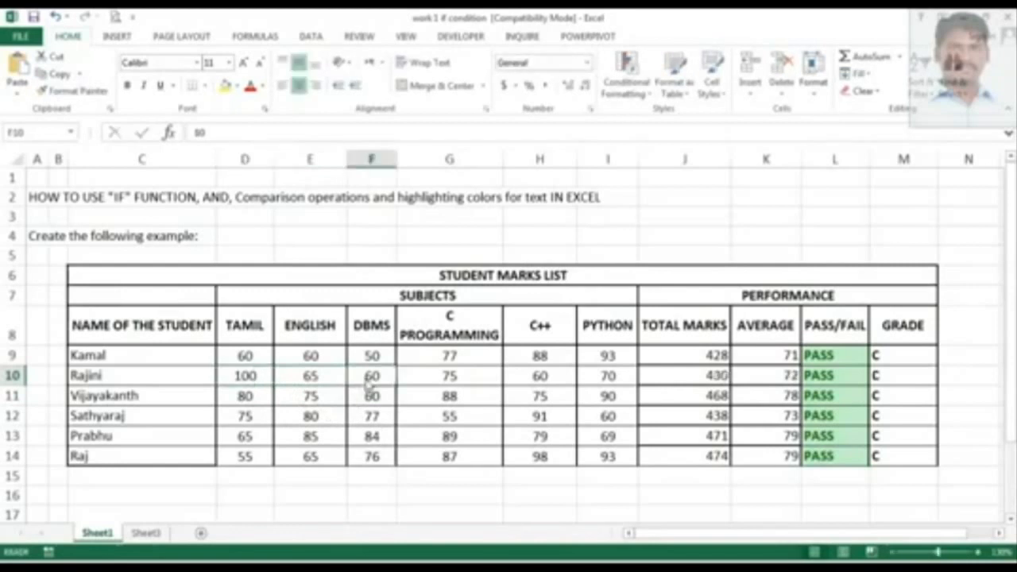
click(896, 385)
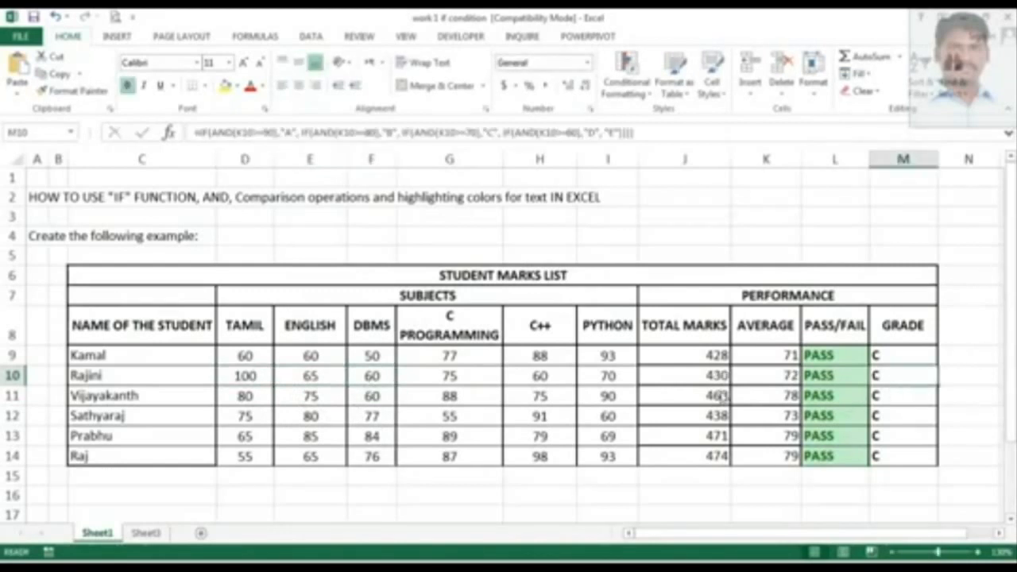
Set Rajini's DBMS mark to 100, C Programming to 80, C++ to 90 and Python to 100.
click(368, 380)
text(100)
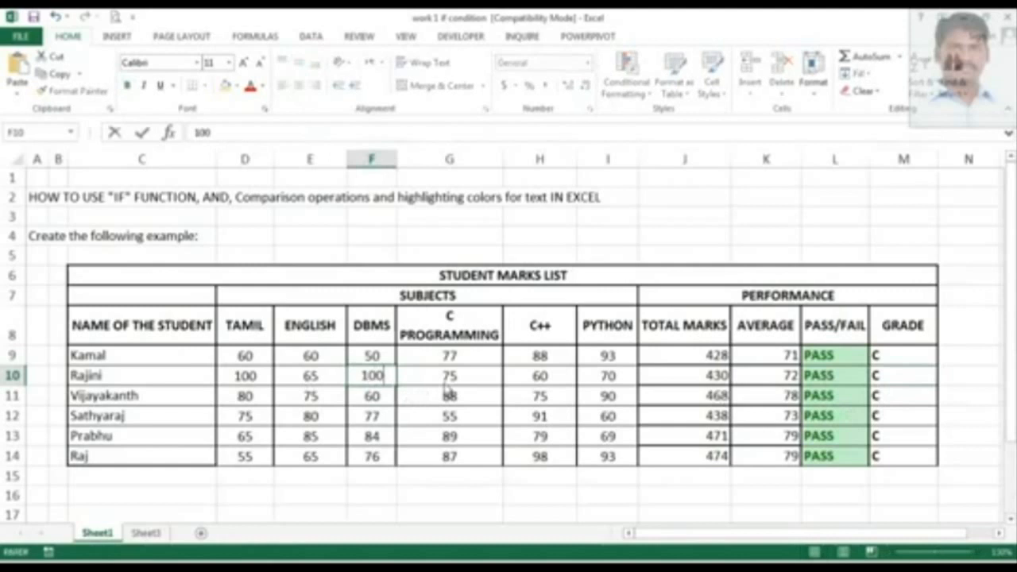
key(Tab)
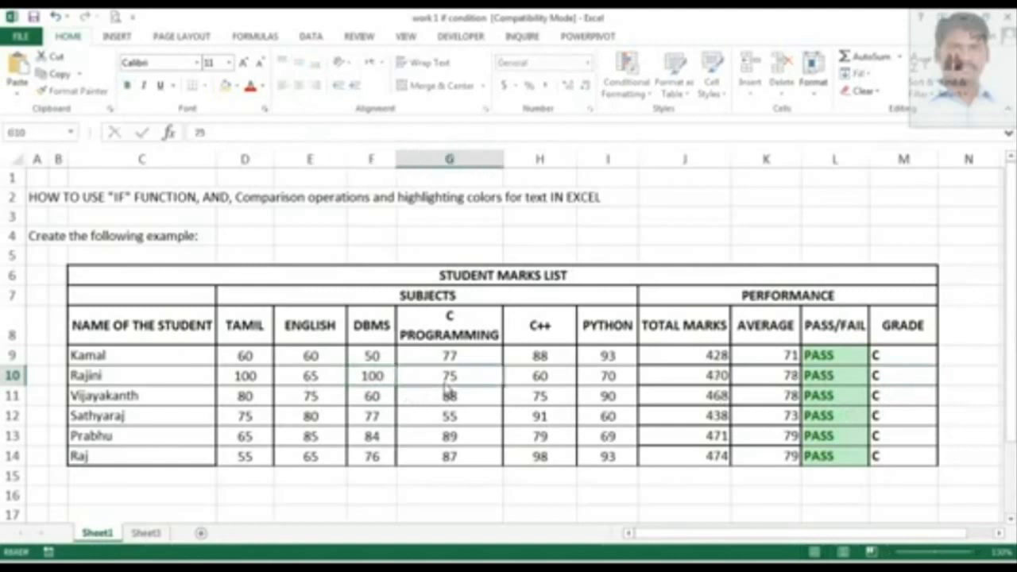
text(80)
key(Tab)
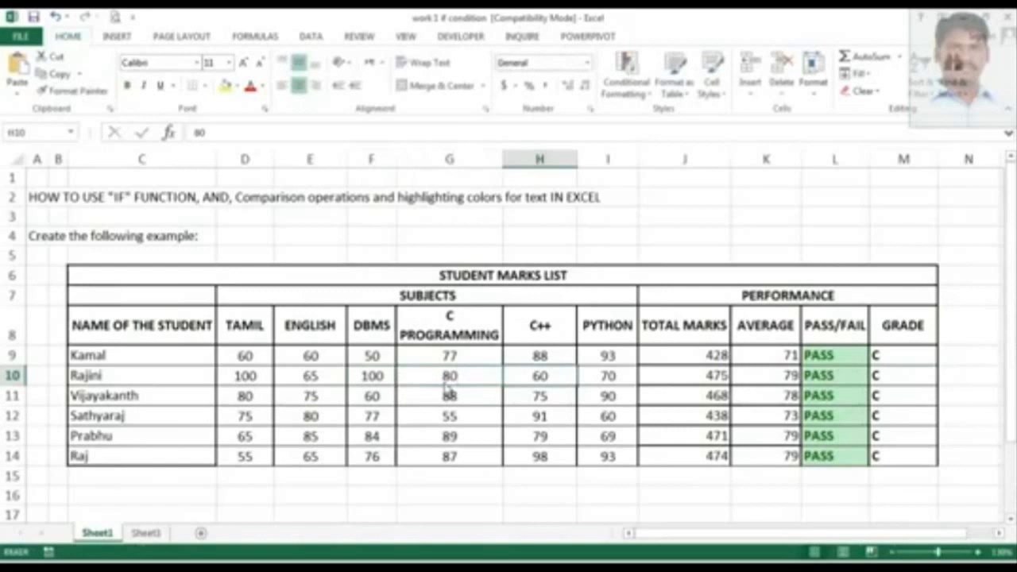
text(90)
key(Tab)
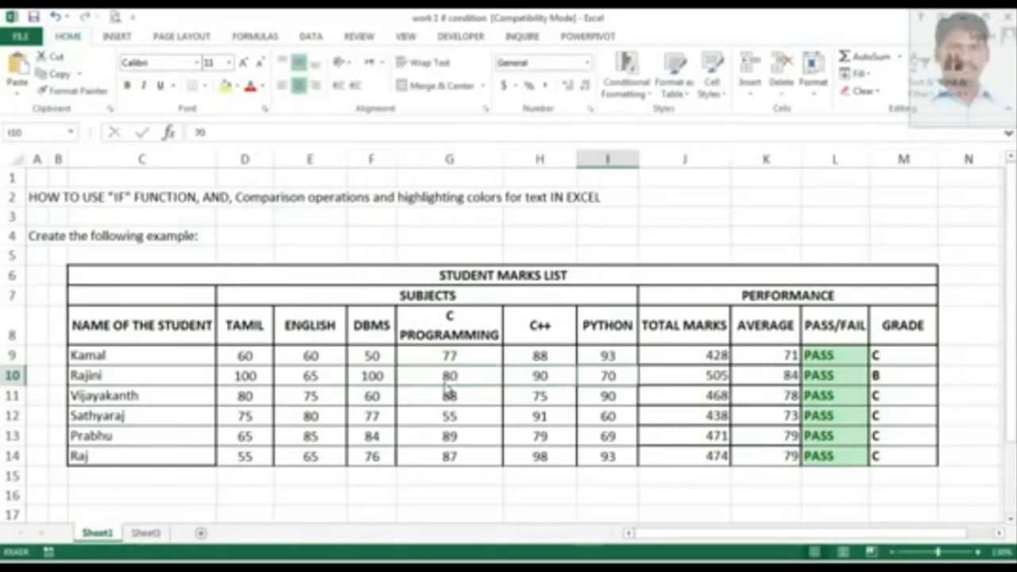
text(100)
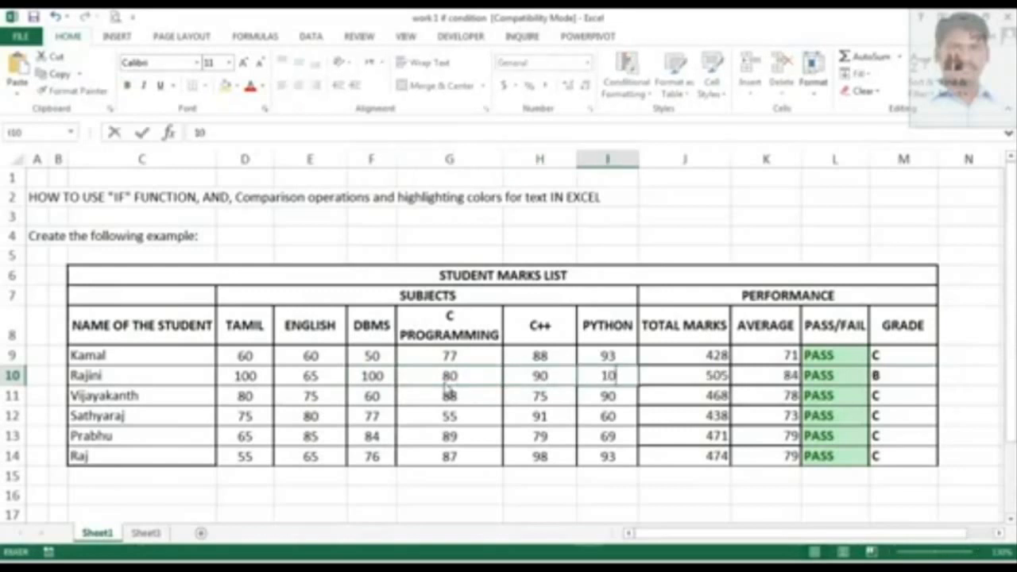
Change Rajini's English mark to 90.
key(Left)
key(Left)
key(Left)
key(Left)
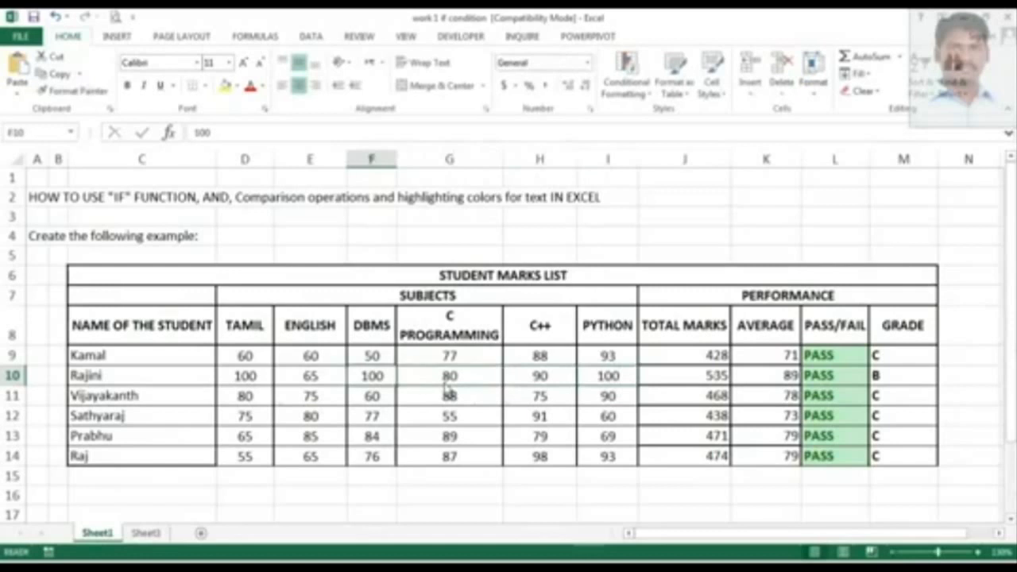
text(90)
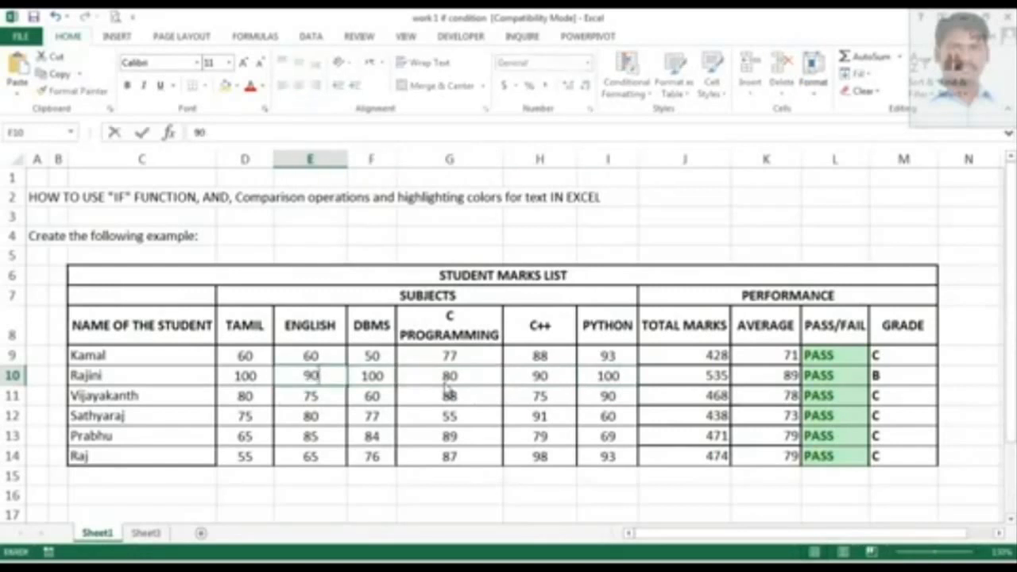
key(Tab)
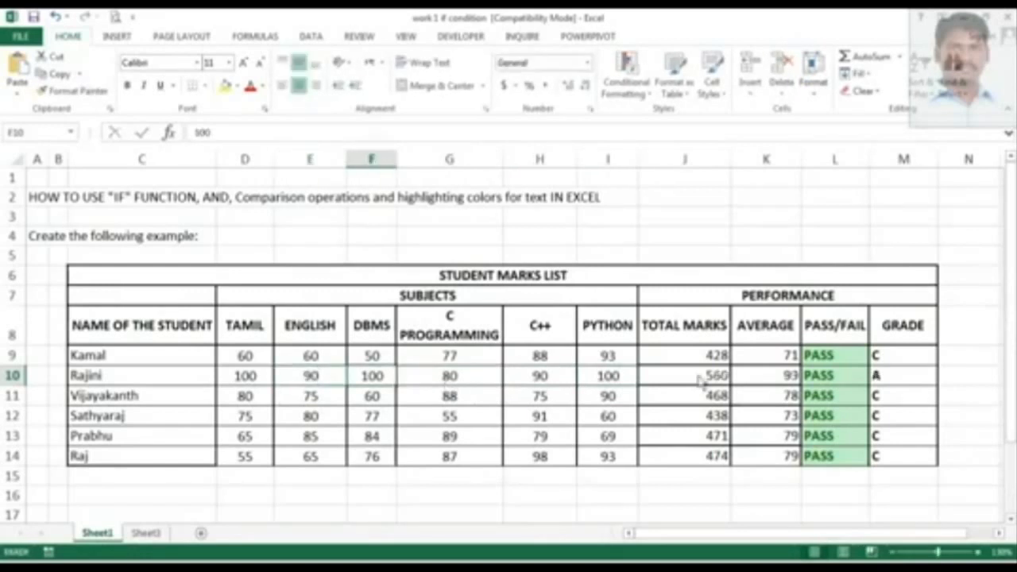
Select the grade cell, the marks range and the pass/fail and grade columns to review the results.
click(912, 373)
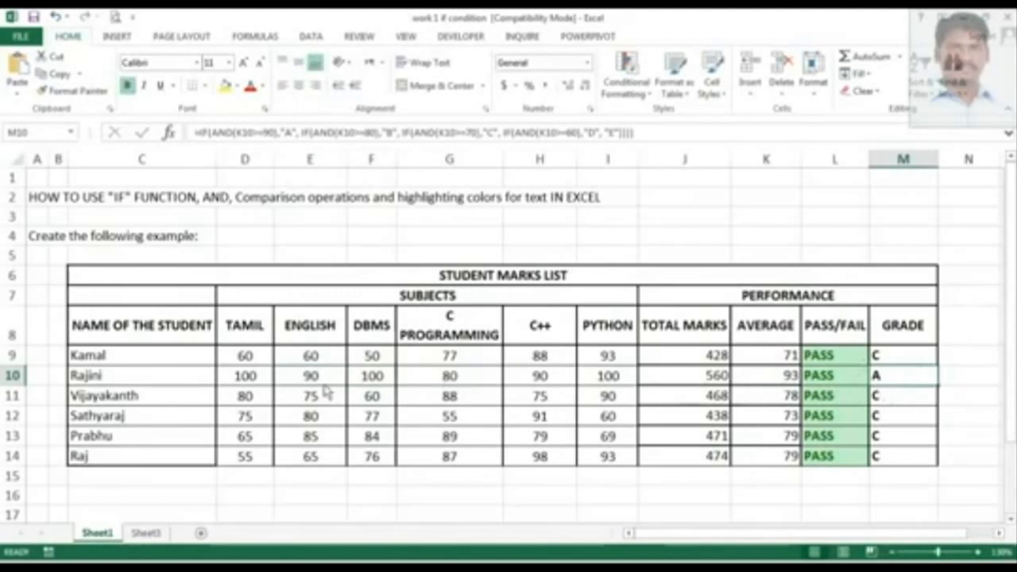
drag(246, 357, 600, 461)
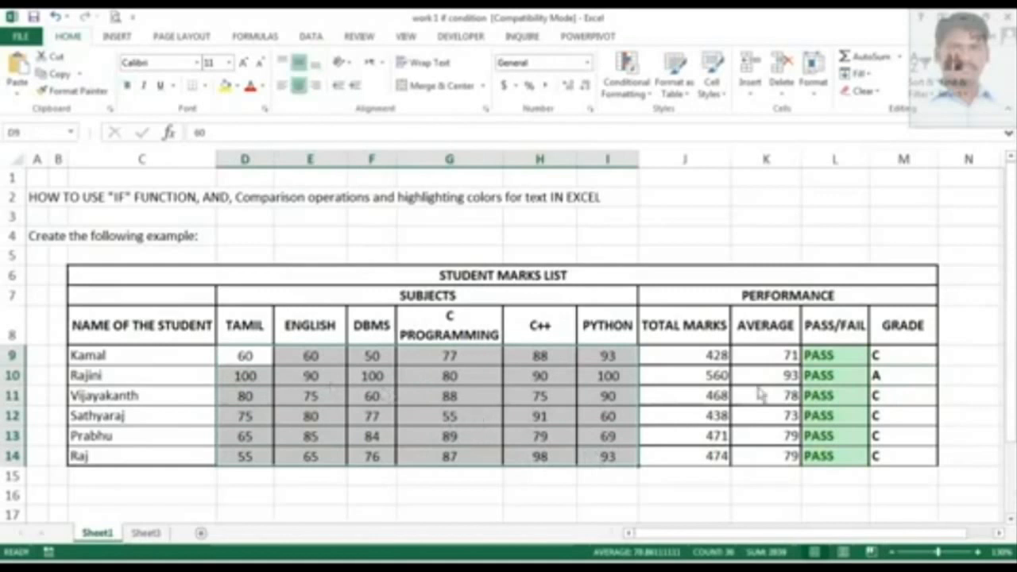
drag(834, 362, 835, 450)
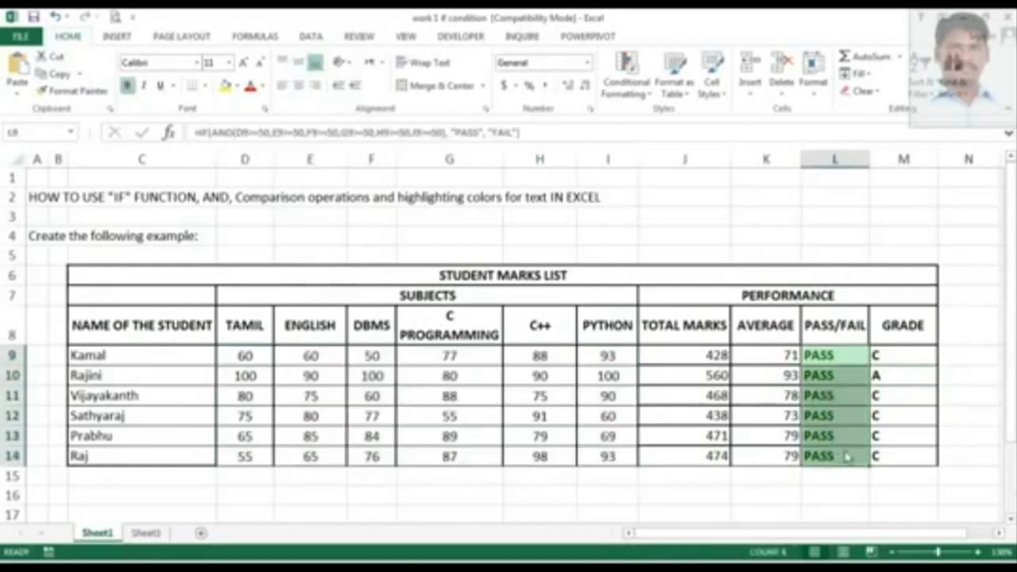
drag(915, 362, 923, 456)
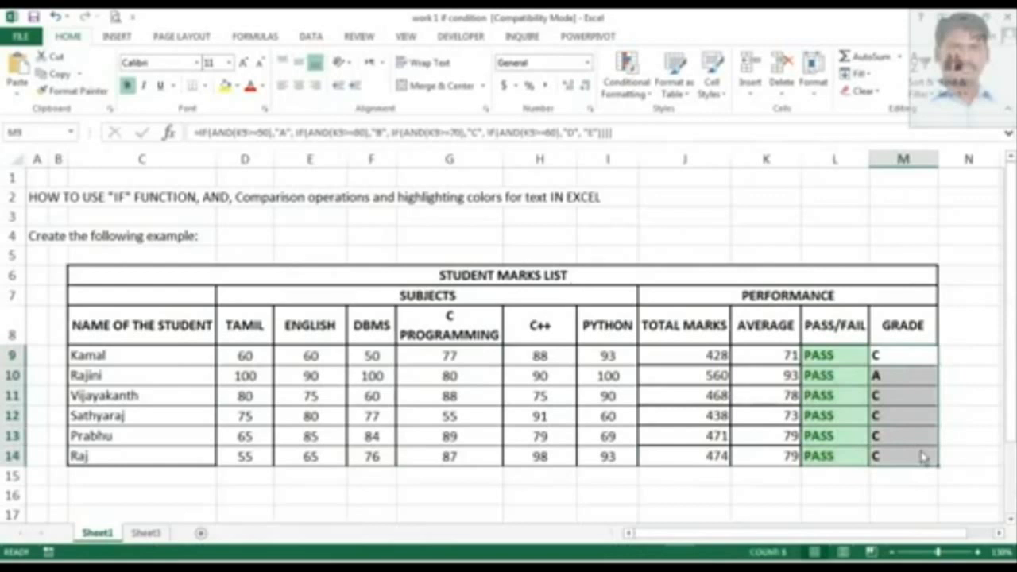
click(857, 404)
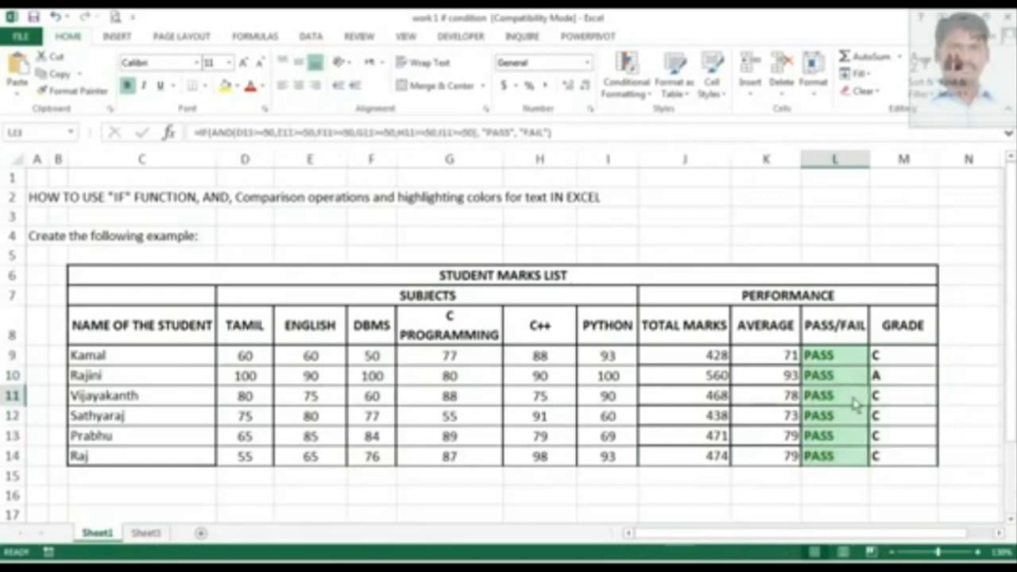
click(857, 376)
click(855, 362)
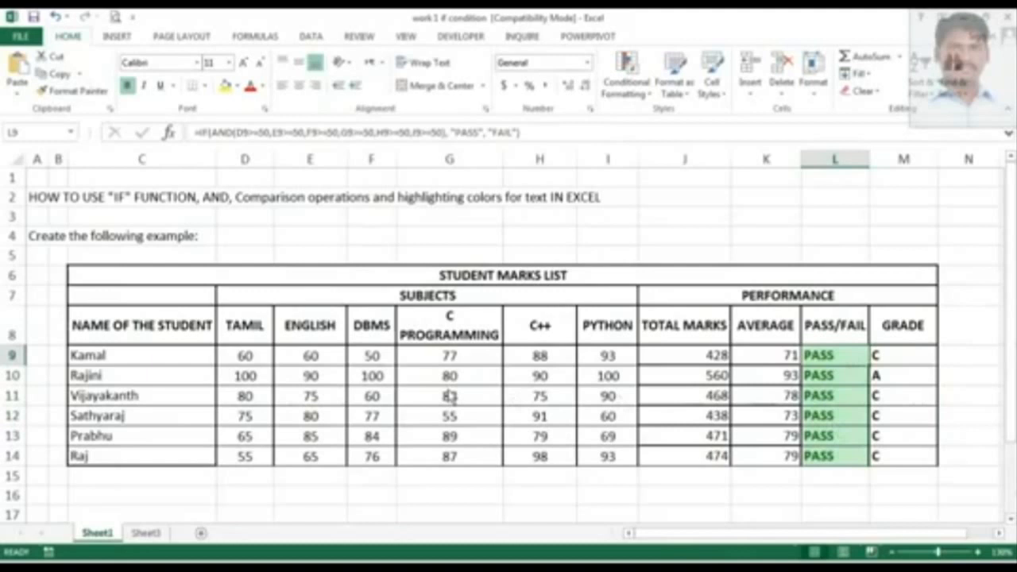
Set Rajini's DBMS mark to 49.
click(370, 379)
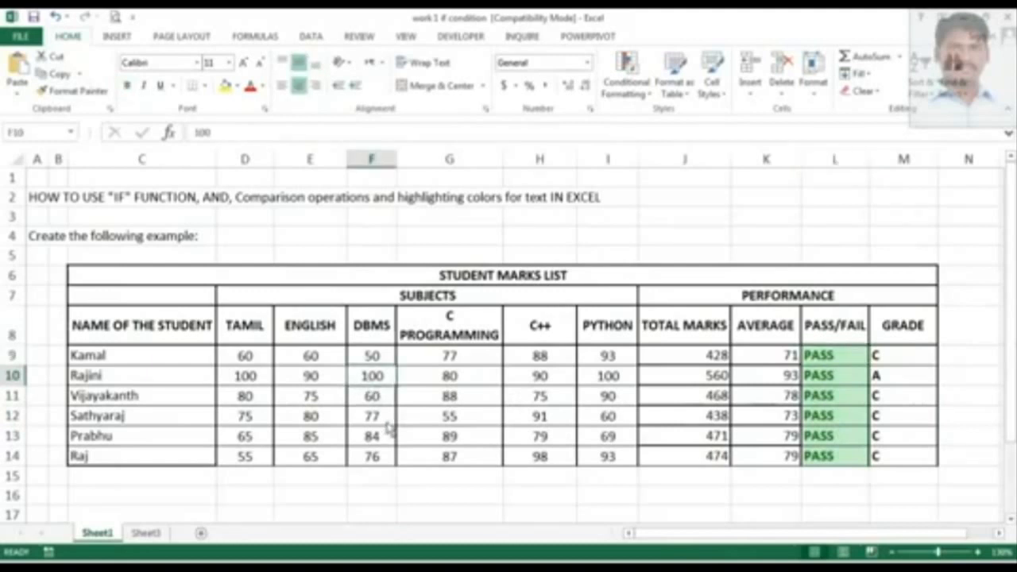
text(4)
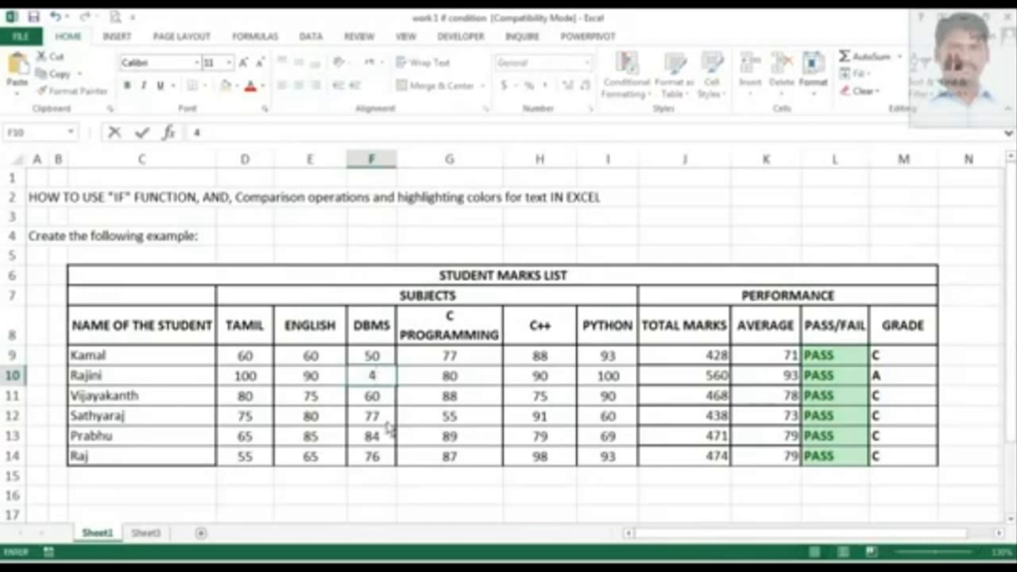
text(9)
key(Return)
key(Up)
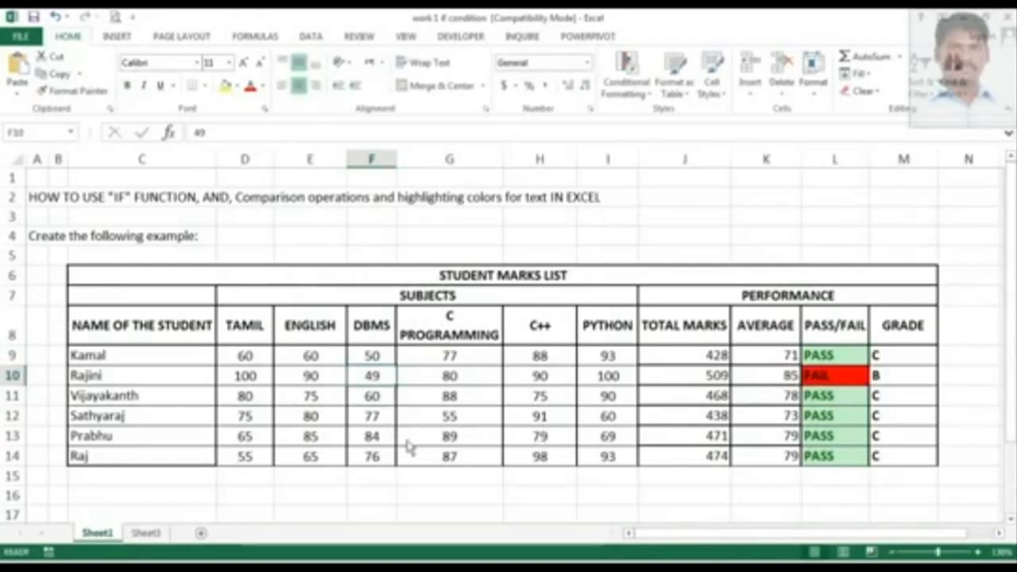
key(Left)
key(Left)
key(Left)
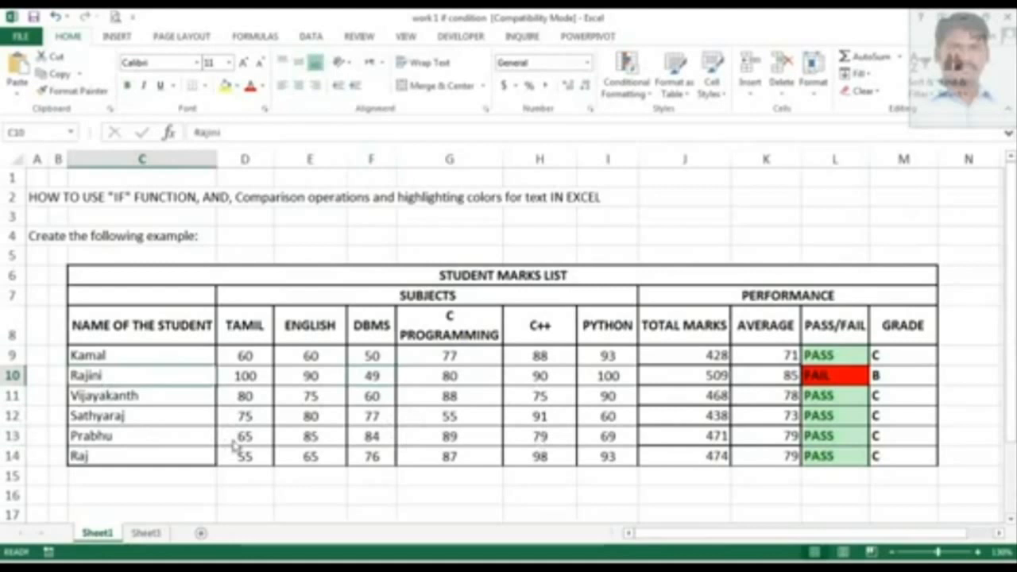
Check Rajini's DBMS mark and the grade cells in column M.
click(380, 383)
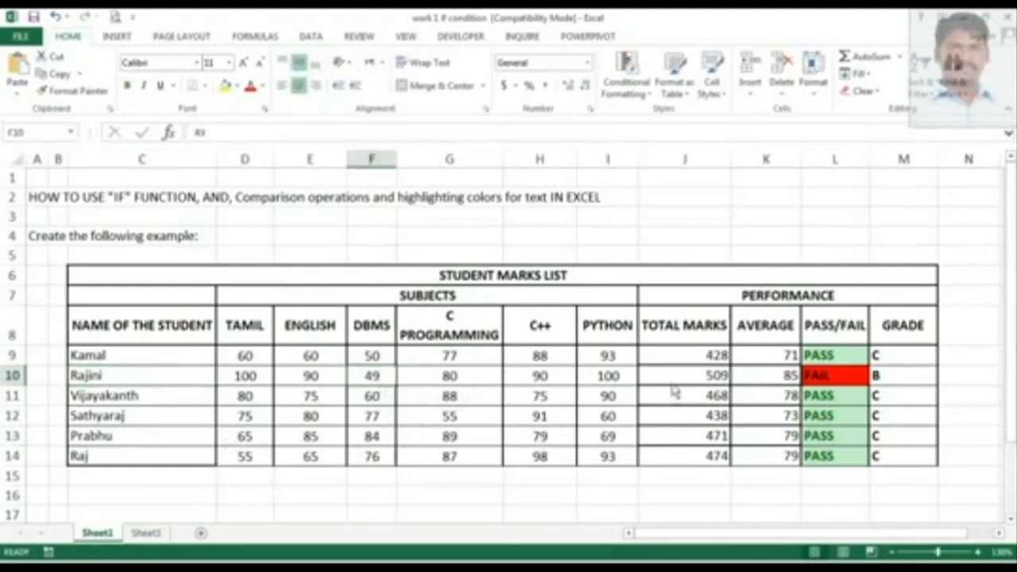
click(893, 388)
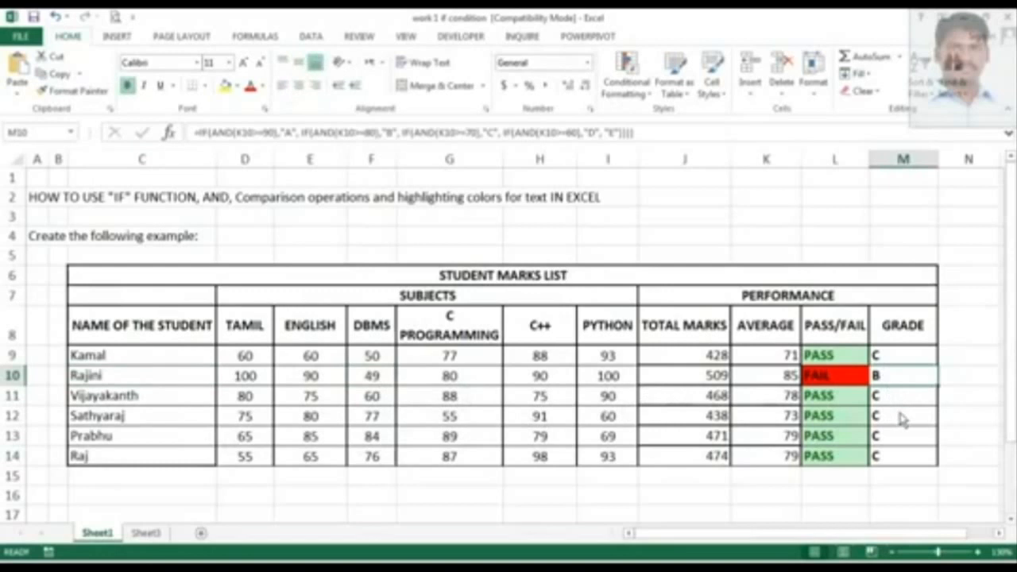
click(900, 396)
click(913, 360)
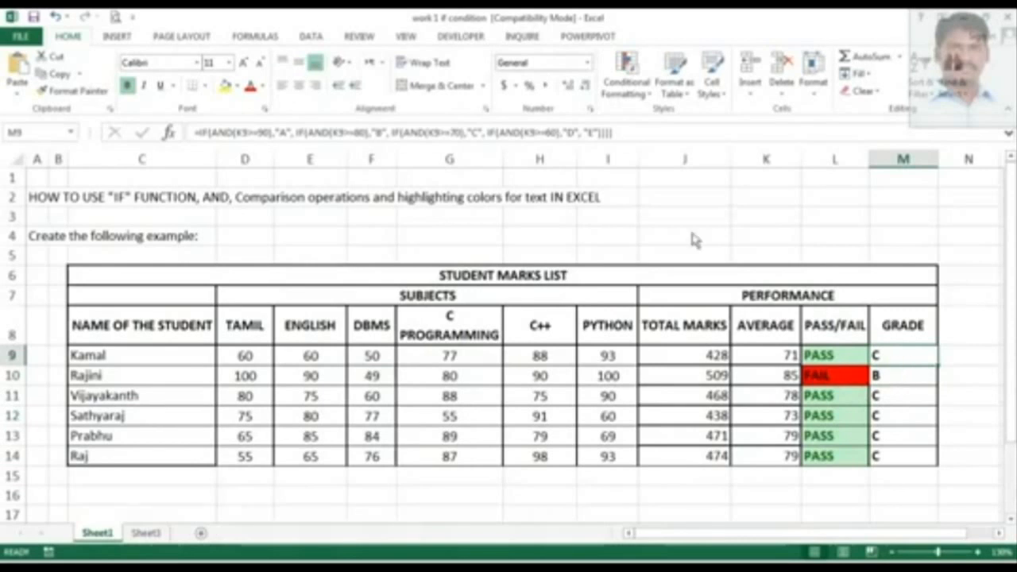
click(901, 377)
Start an Equal To highlight rule on grade cell M9 for cells equal to A with a custom format.
click(901, 359)
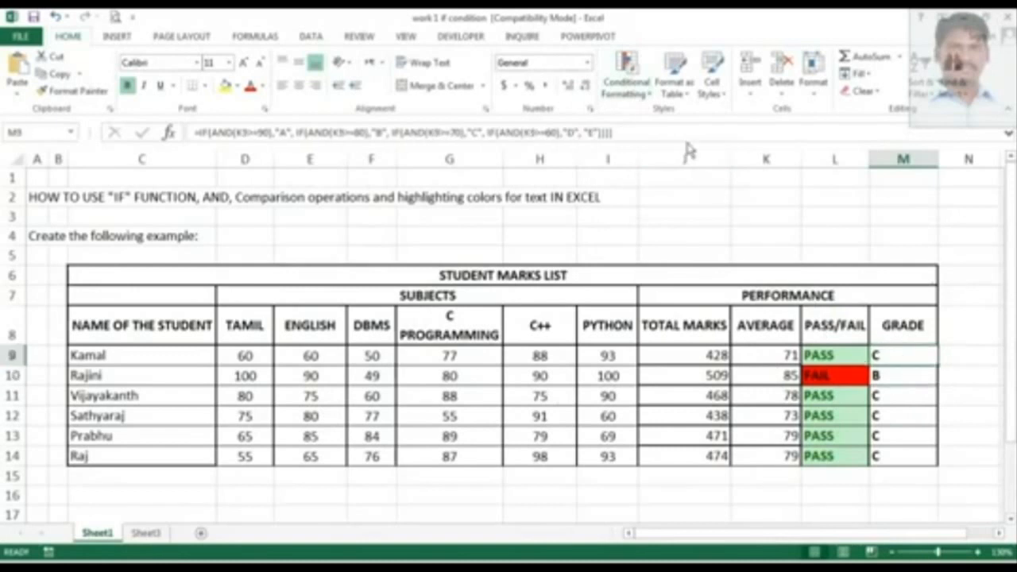
click(646, 99)
mouse_move(671, 126)
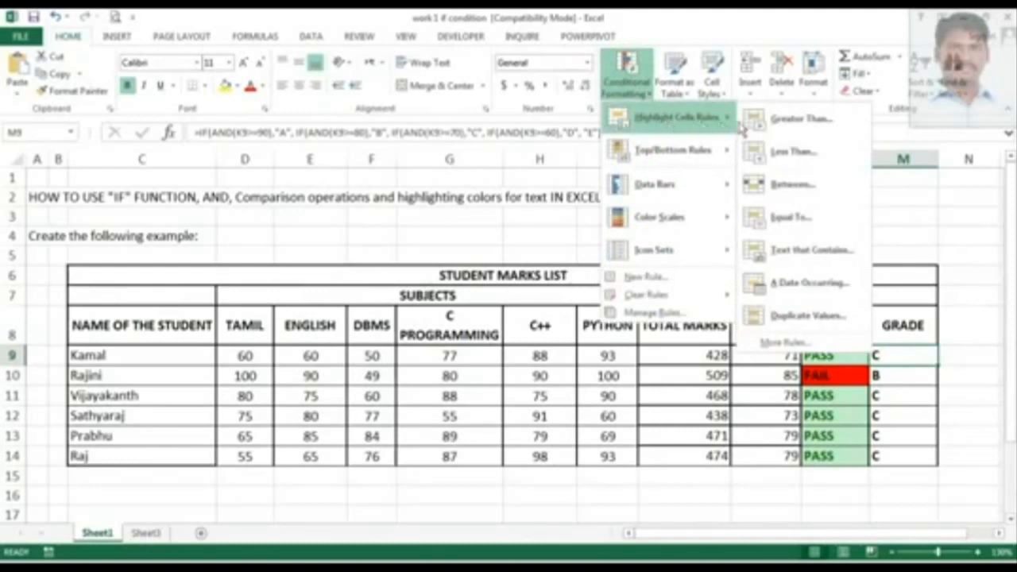
click(789, 227)
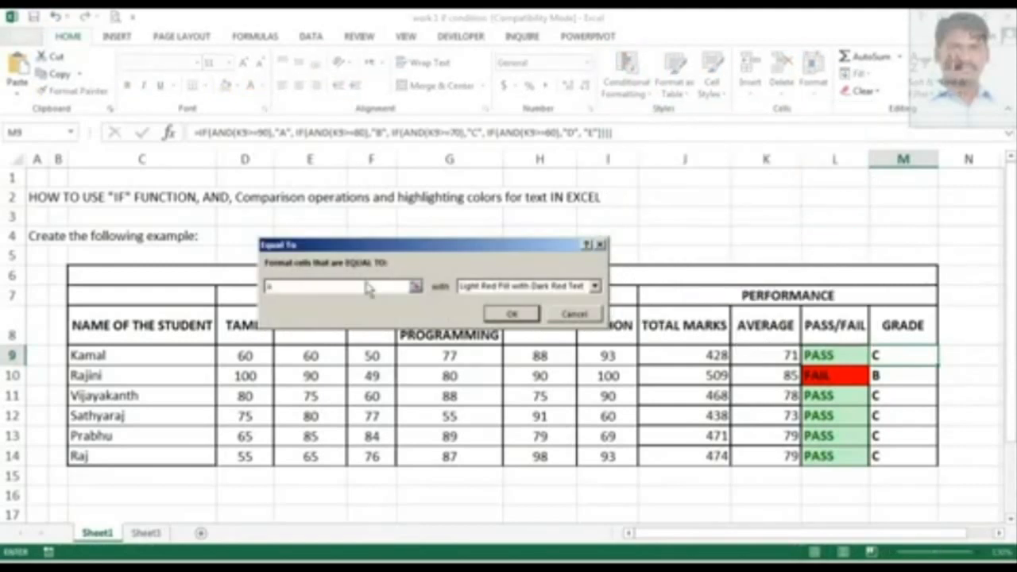
click(552, 288)
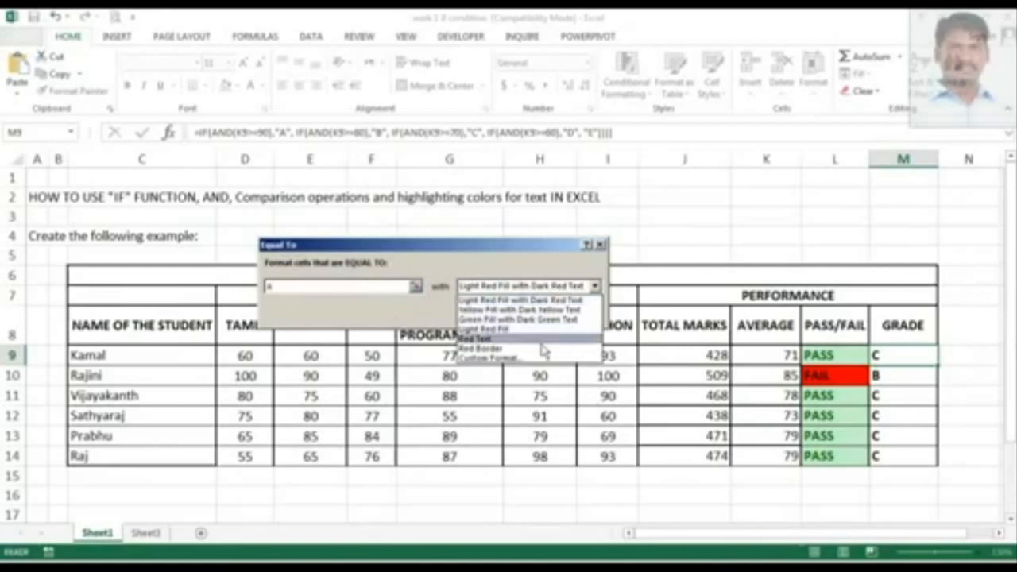
click(487, 360)
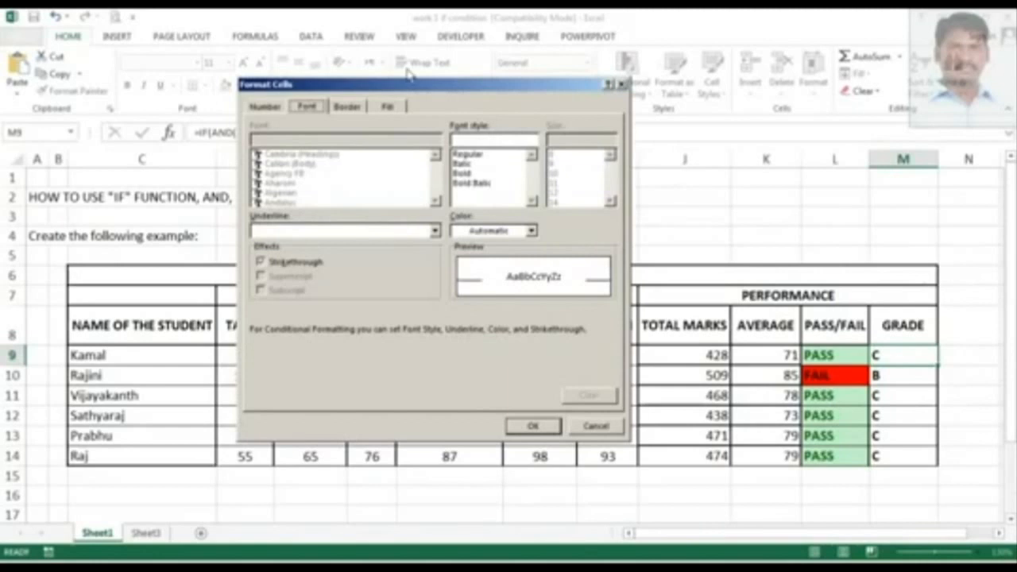
Give the custom format a green fill and apply the rule.
drag(412, 86, 447, 85)
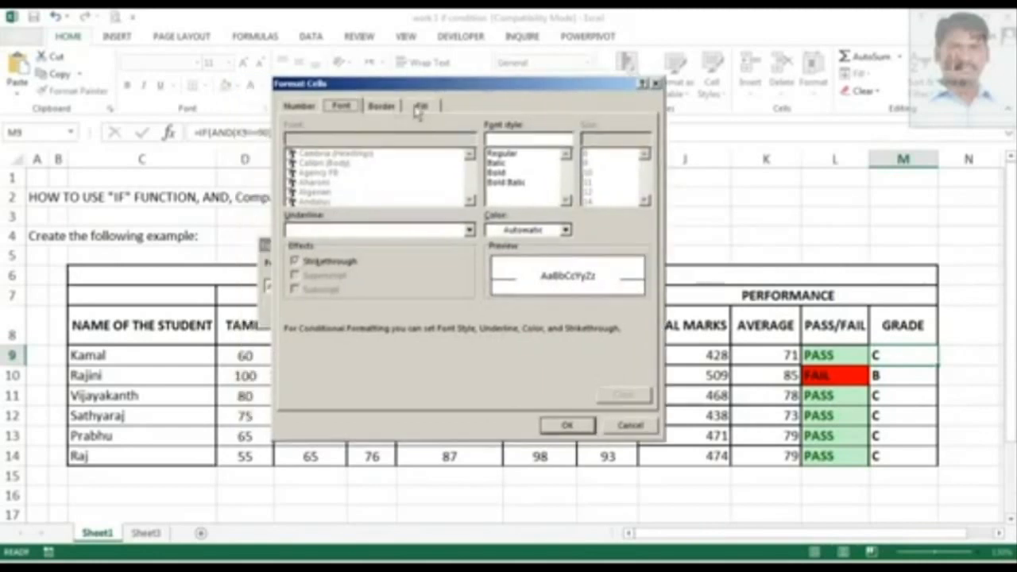
click(422, 106)
click(385, 109)
click(355, 110)
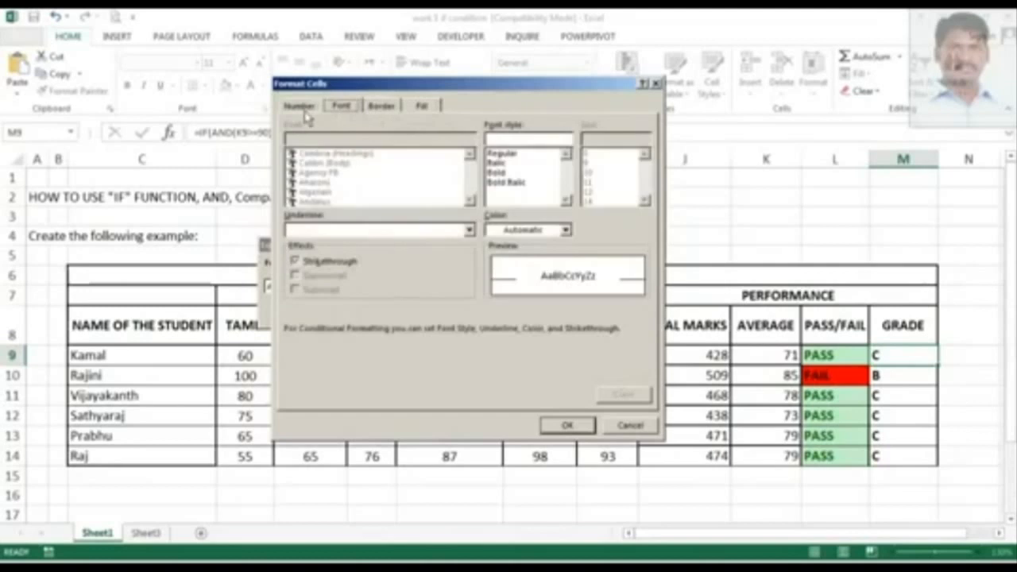
click(302, 111)
click(345, 110)
click(317, 108)
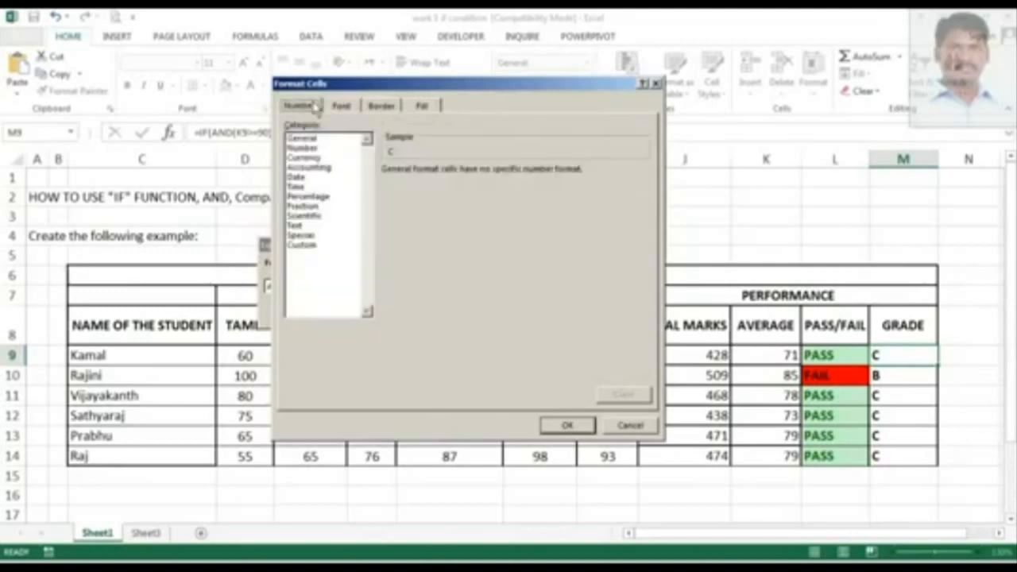
click(343, 109)
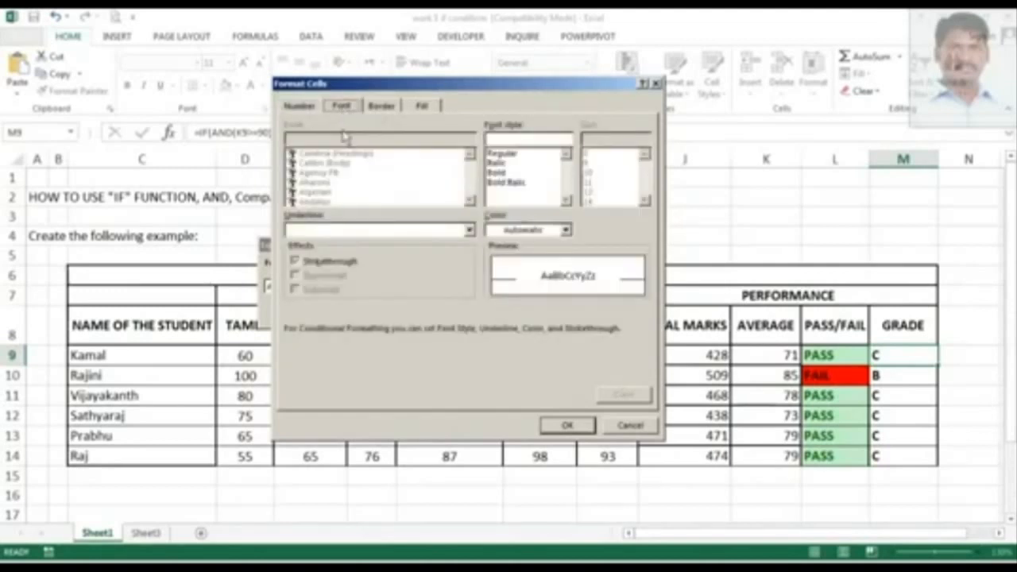
click(382, 109)
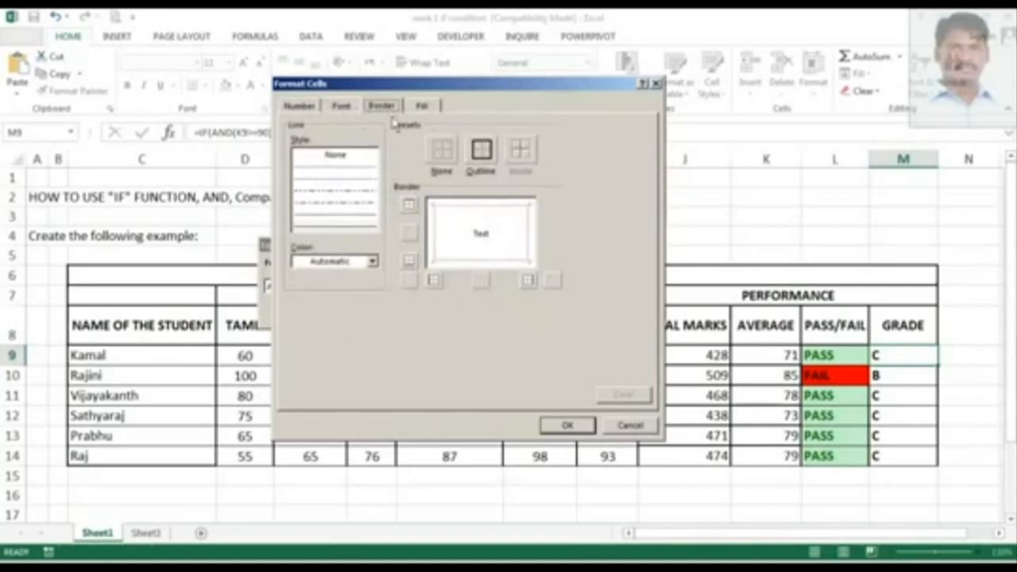
click(424, 106)
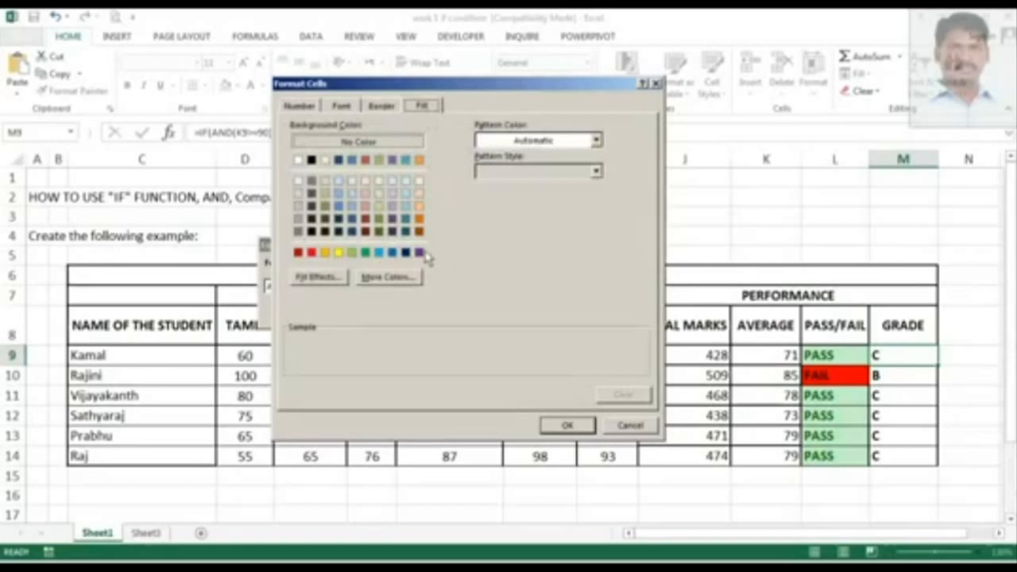
click(352, 253)
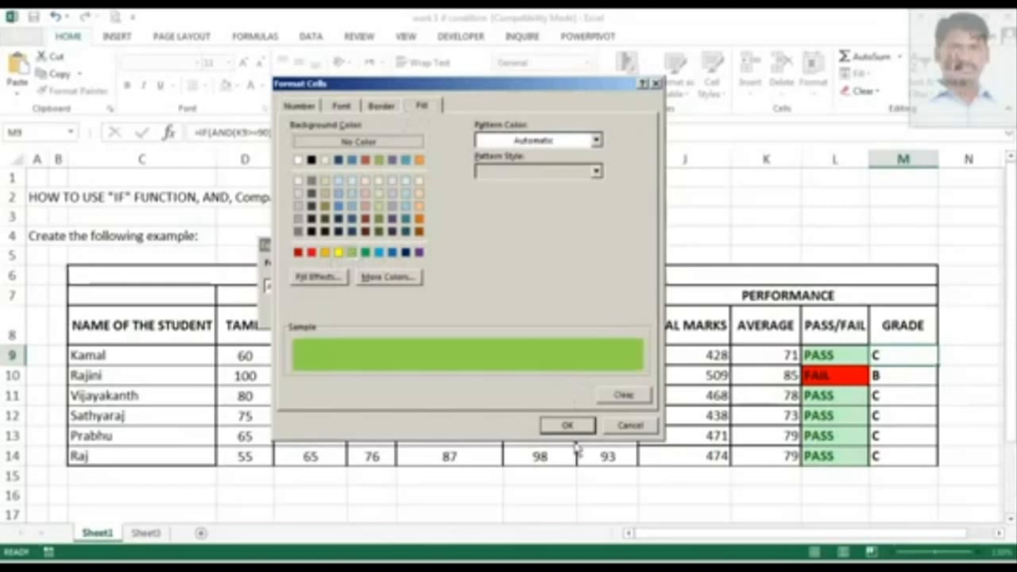
click(567, 427)
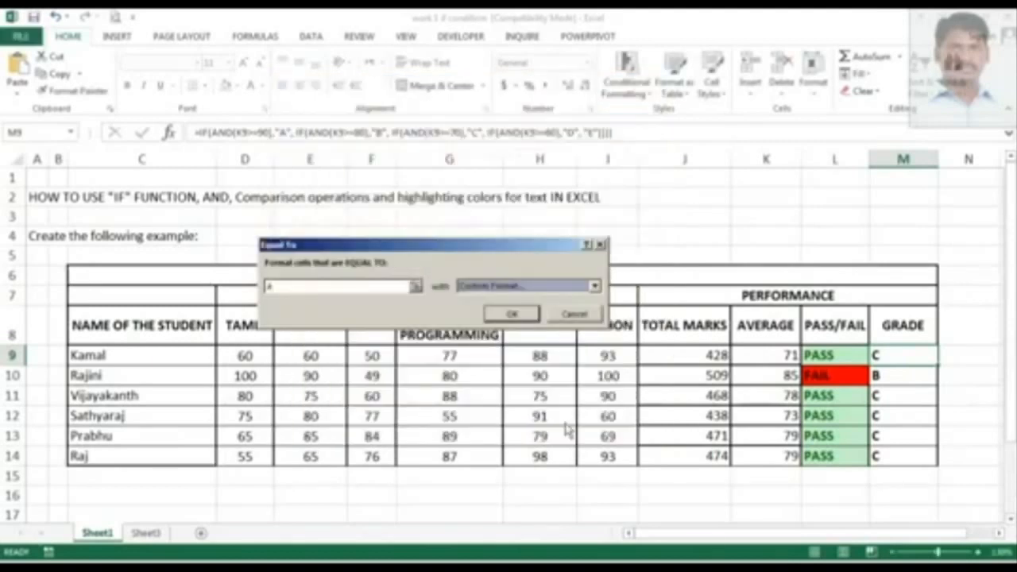
click(500, 316)
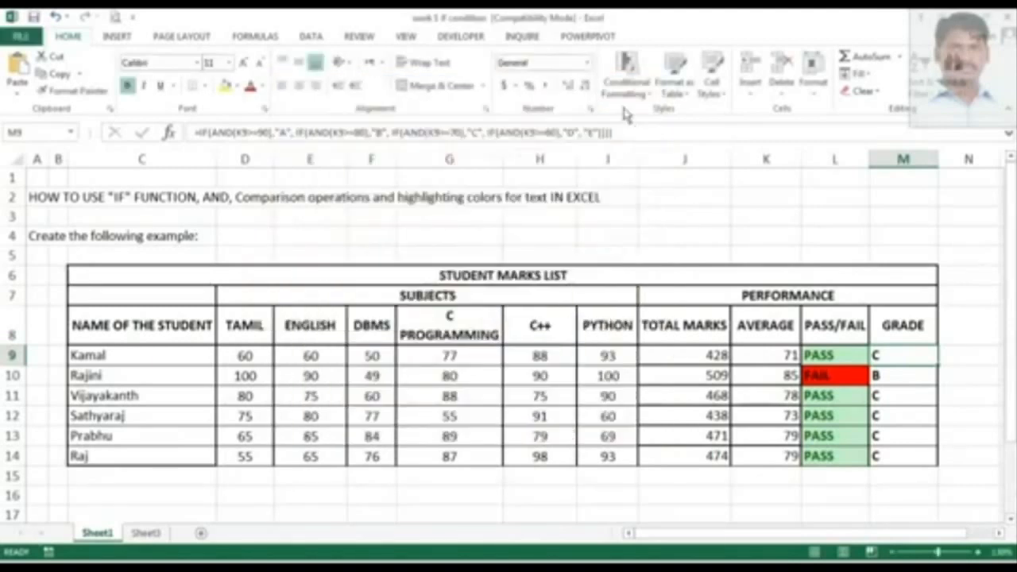
Add an Equal To highlight rule on grade cell M9 that gives cells equal to B a custom blue fill.
click(627, 78)
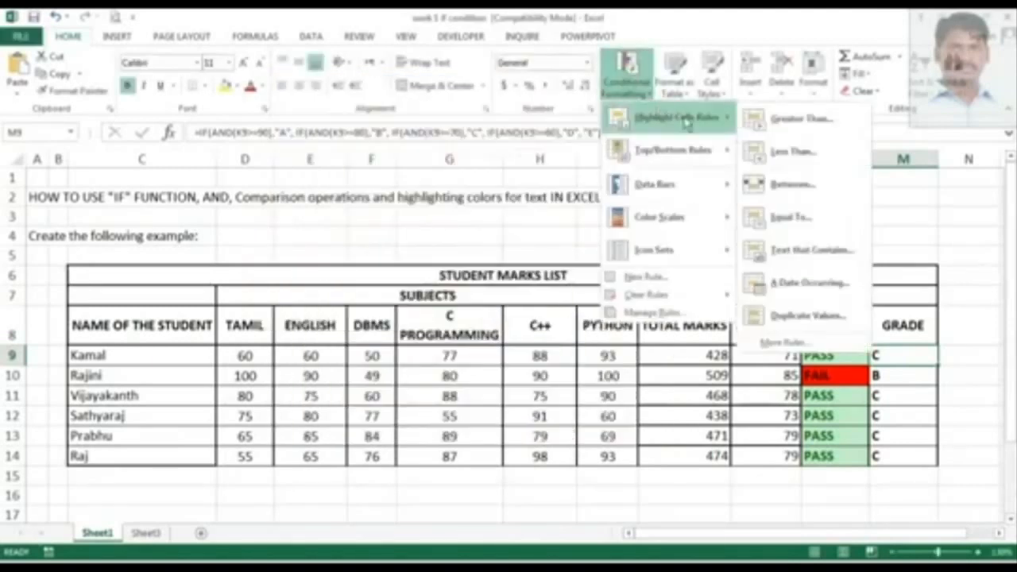
click(793, 216)
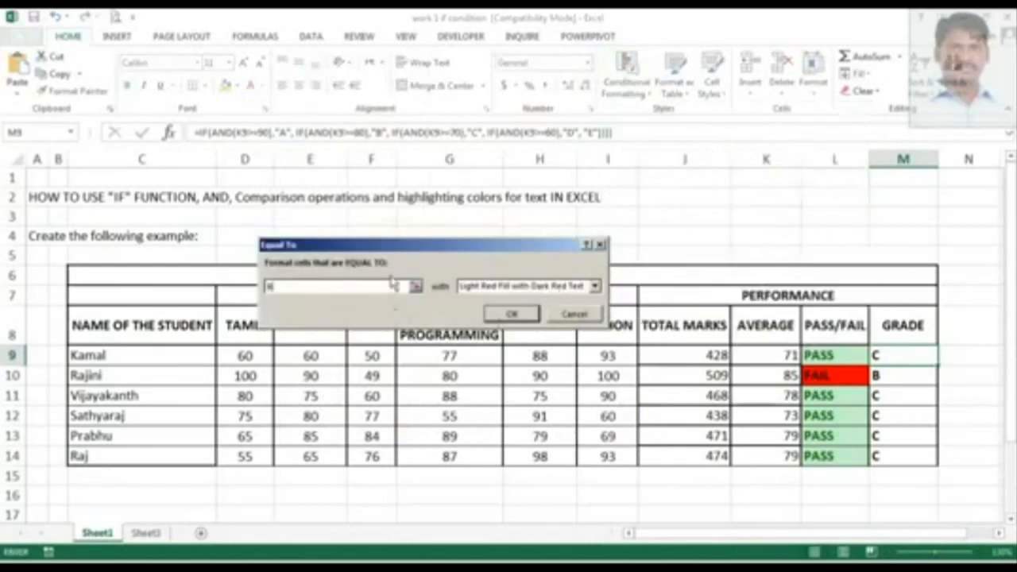
click(595, 285)
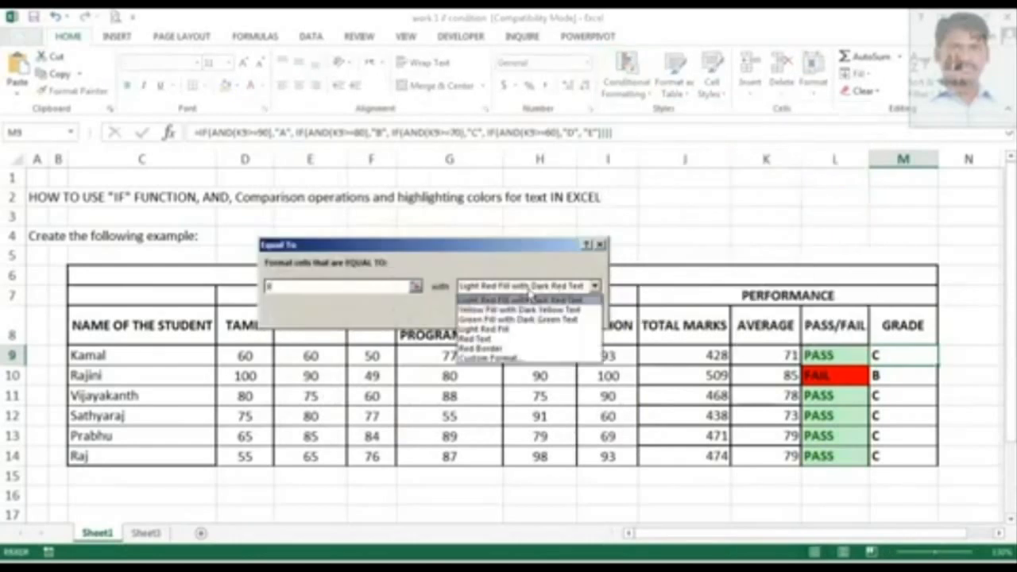
click(519, 359)
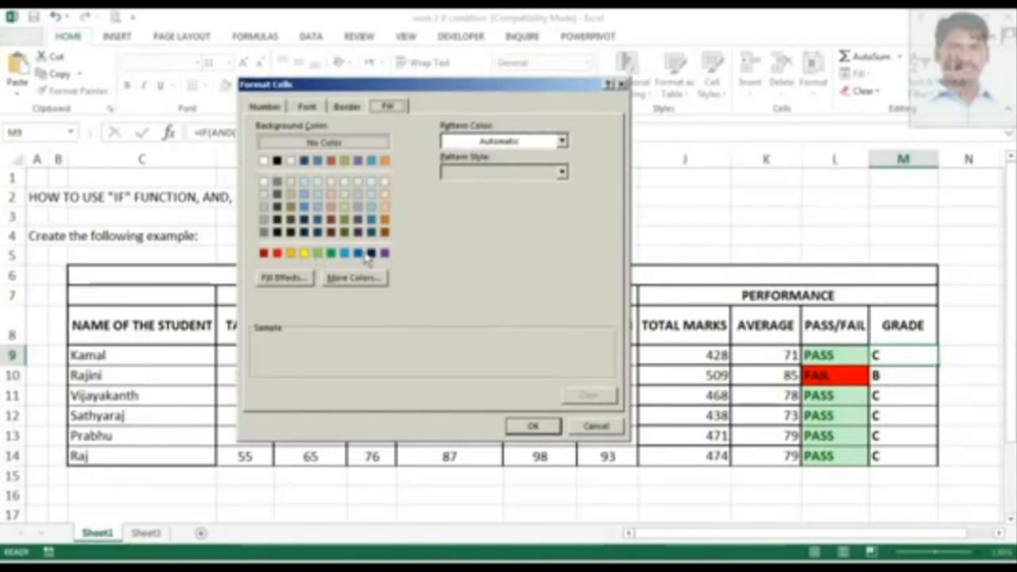
click(345, 252)
click(533, 426)
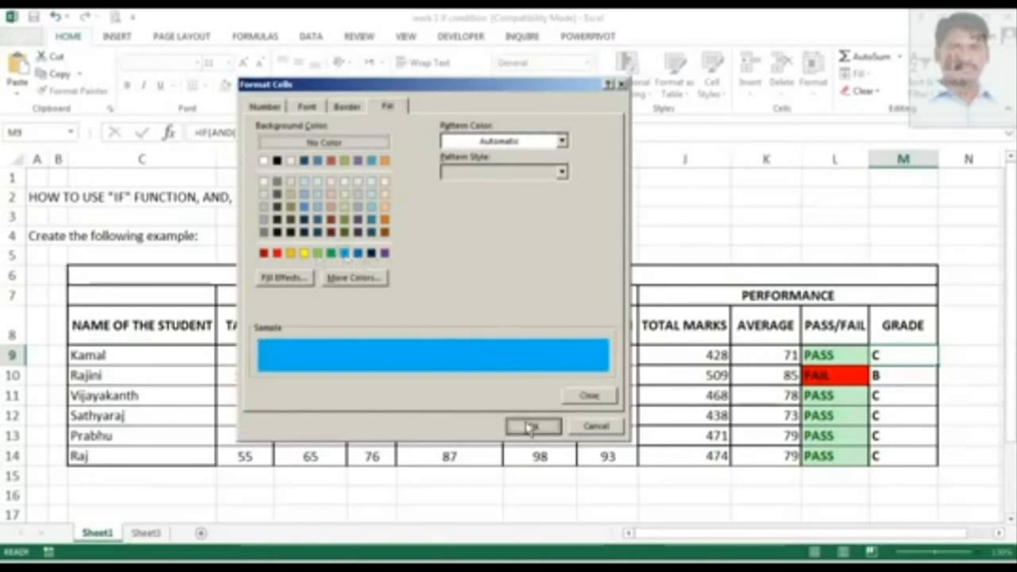
click(517, 314)
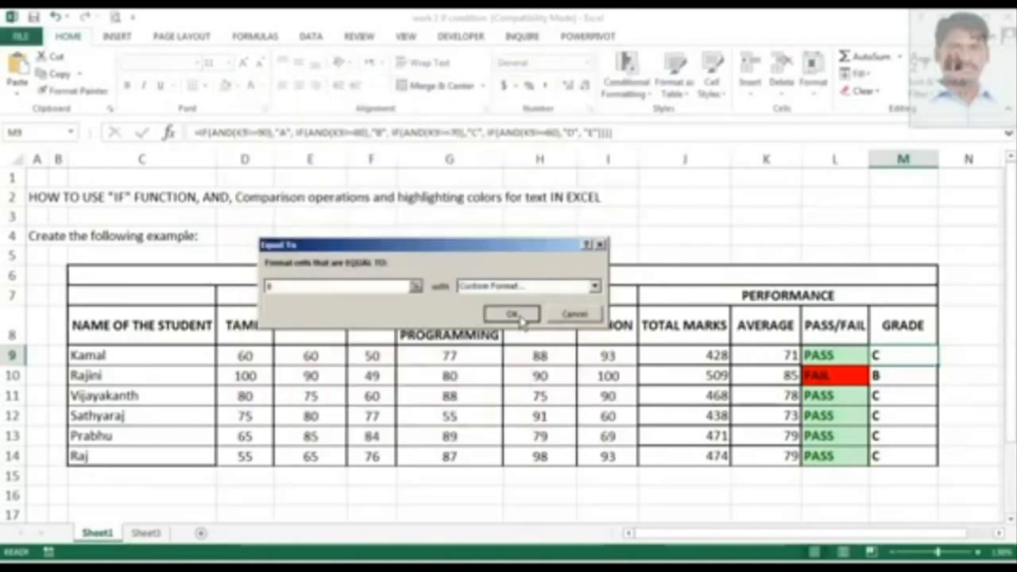
Add an Equal To highlight rule on M9 that gives cells equal to C a custom orange fill.
click(626, 79)
mouse_move(676, 118)
click(791, 222)
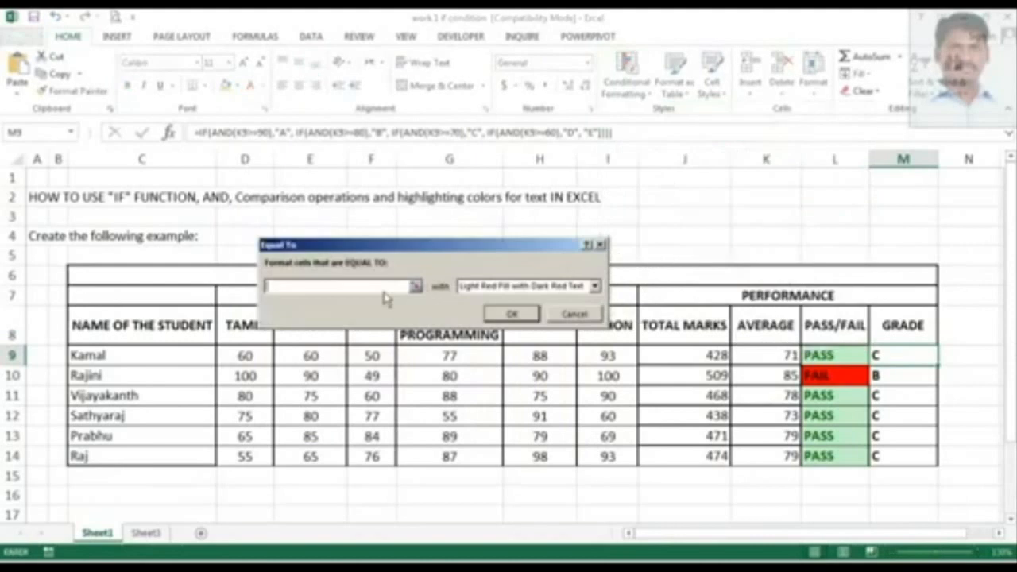
click(539, 288)
click(525, 359)
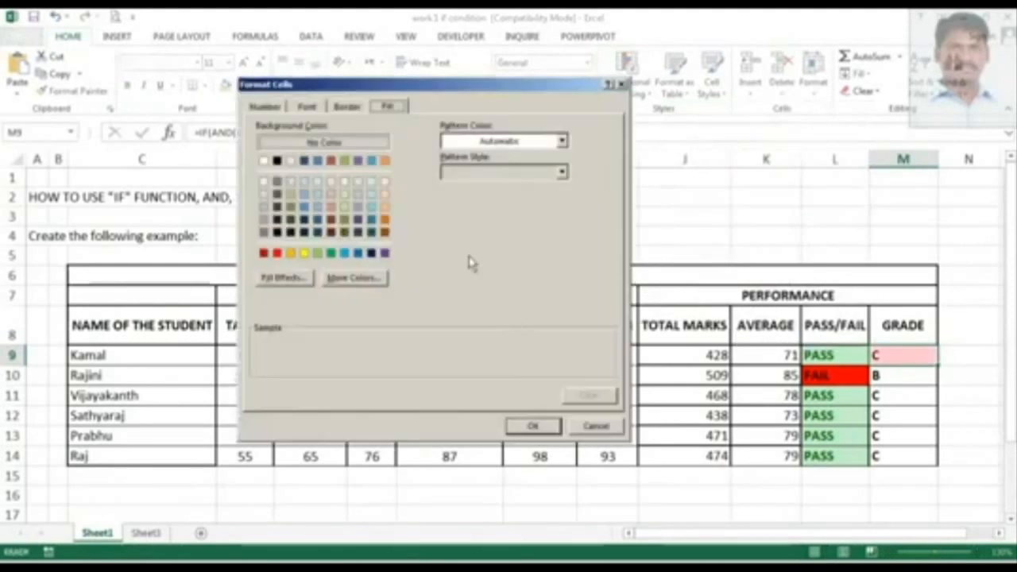
click(291, 254)
click(532, 426)
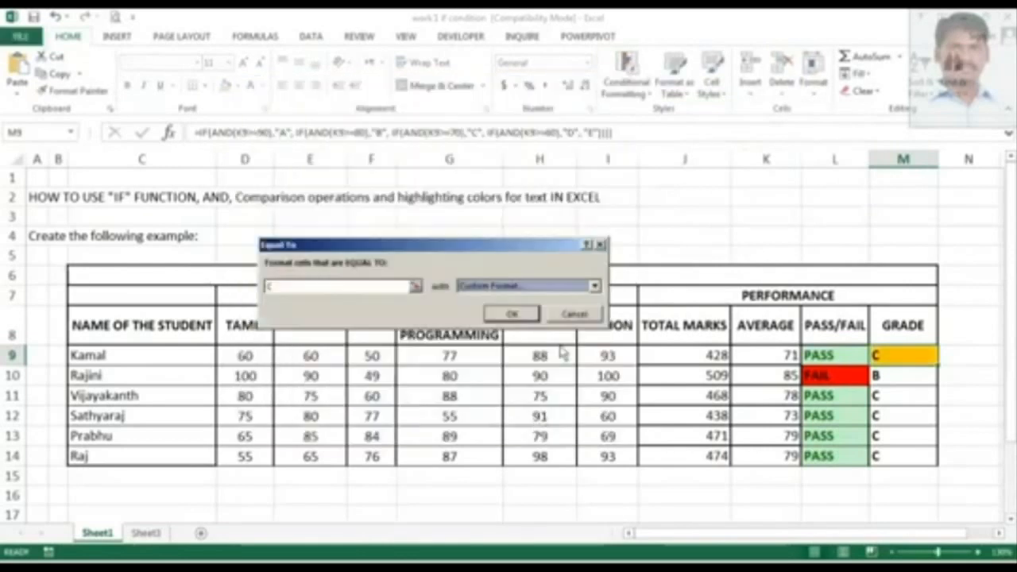
click(512, 315)
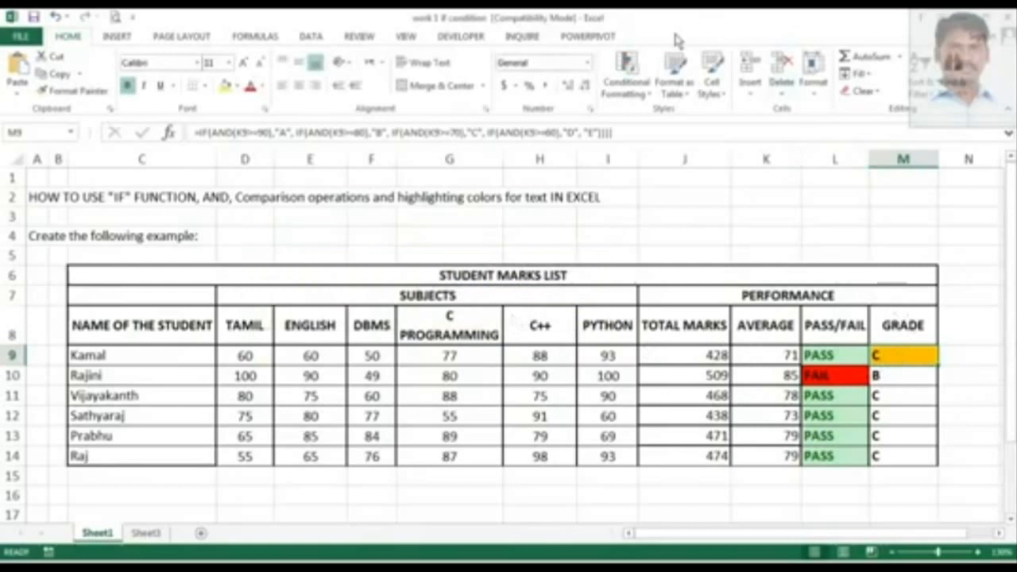
Add an Equal To highlight rule on M9 for cells equal to D with a custom light orange fill.
click(626, 76)
mouse_move(674, 118)
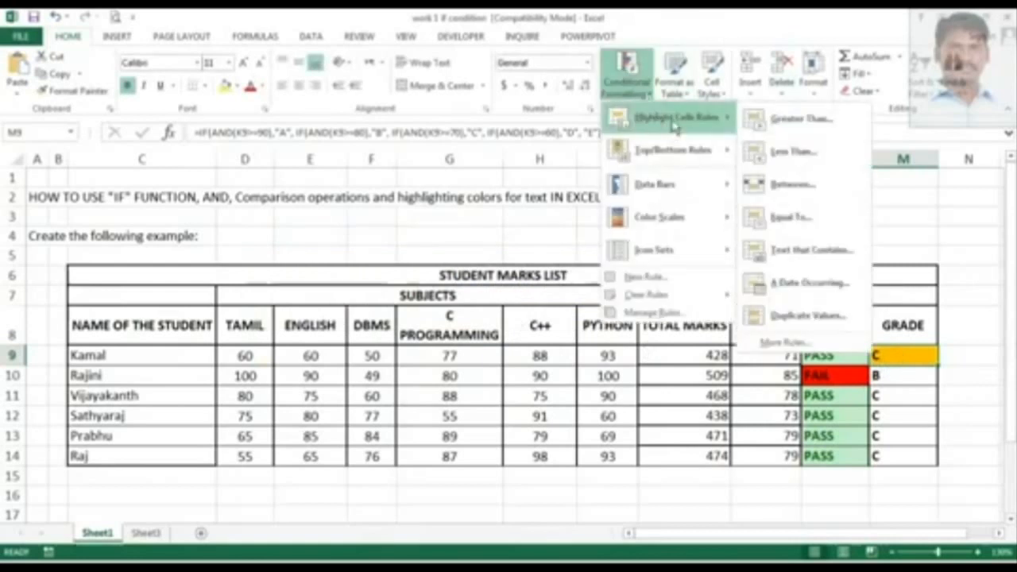
click(789, 214)
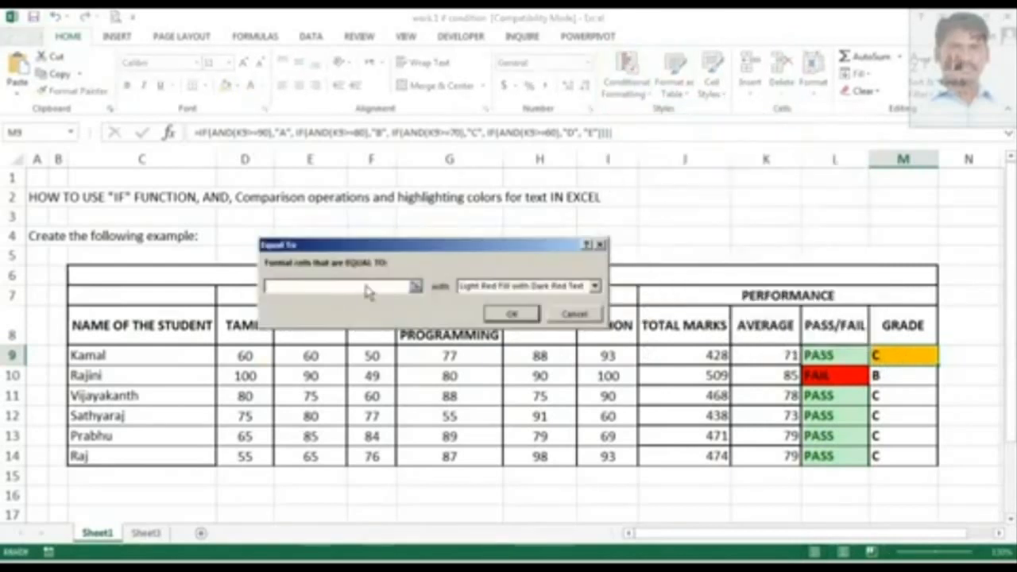
text(D)
click(508, 286)
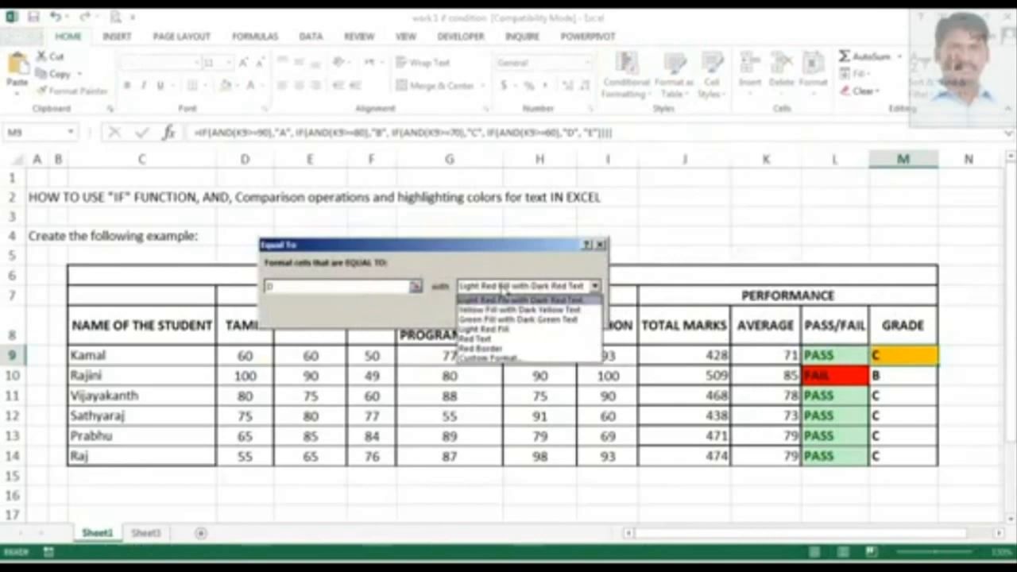
click(486, 358)
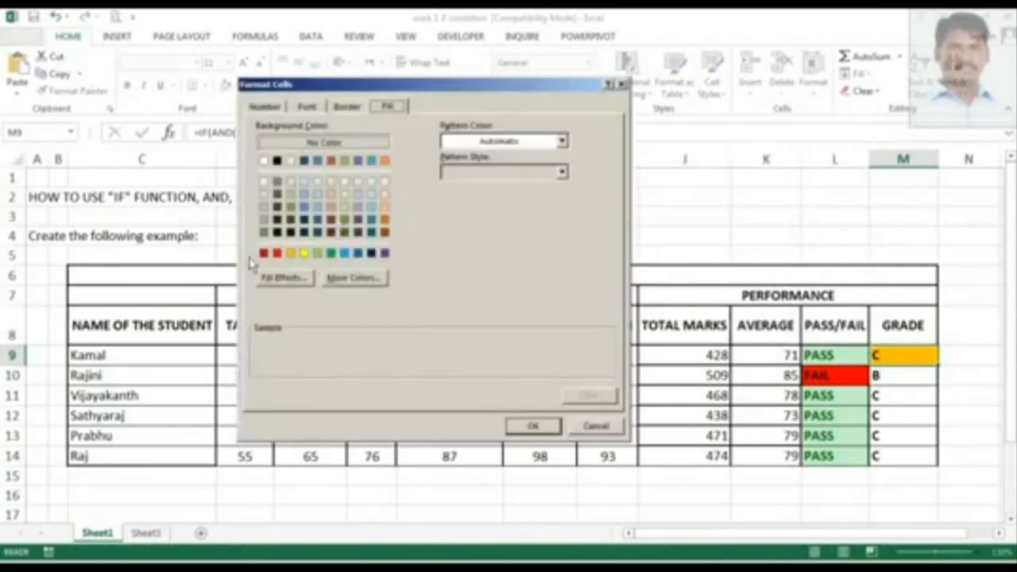
click(384, 209)
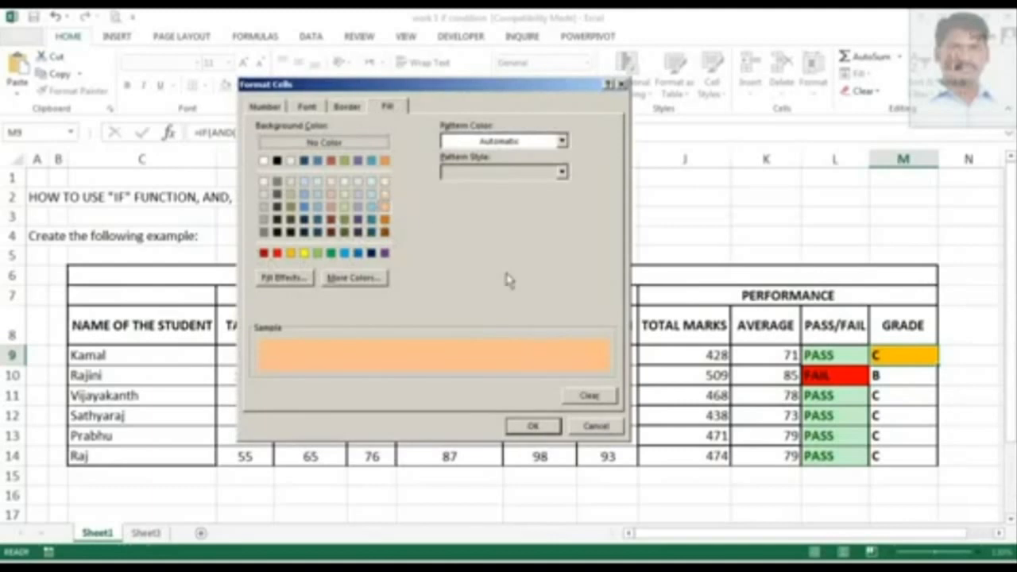
click(534, 428)
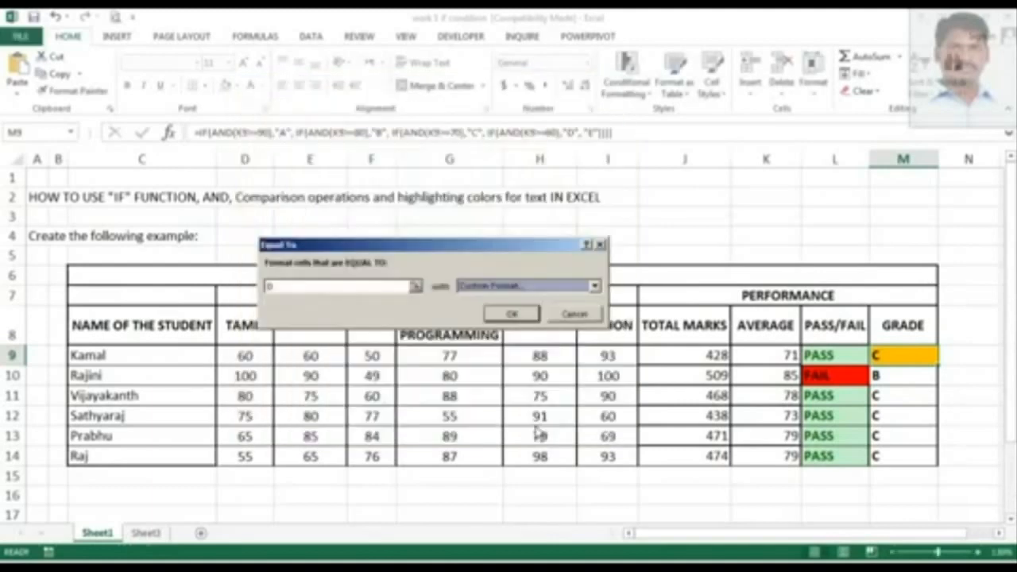
click(509, 314)
Add an Equal To highlight rule on M9 for cells equal to E with a custom red fill.
click(628, 84)
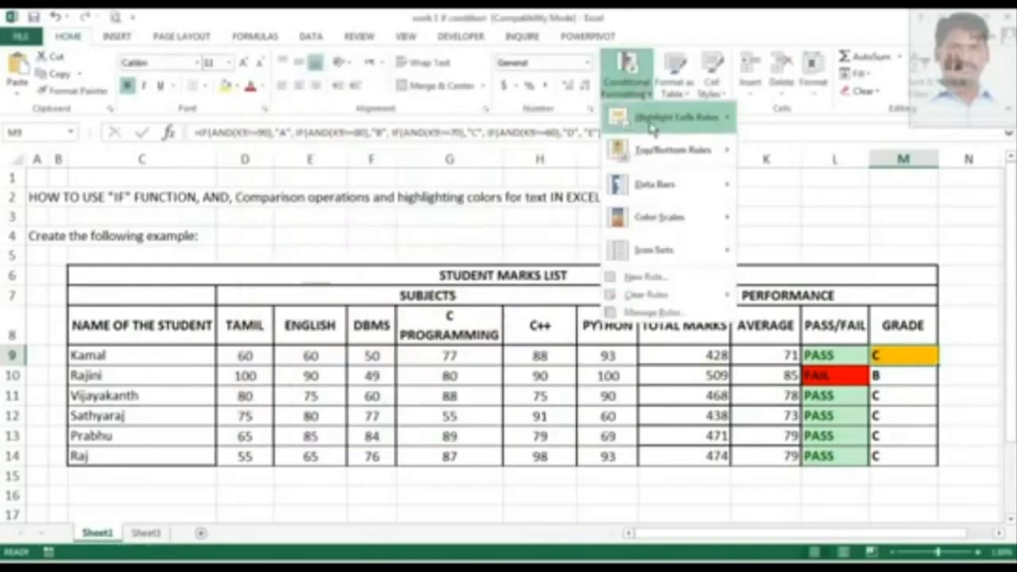
mouse_move(668, 118)
click(789, 223)
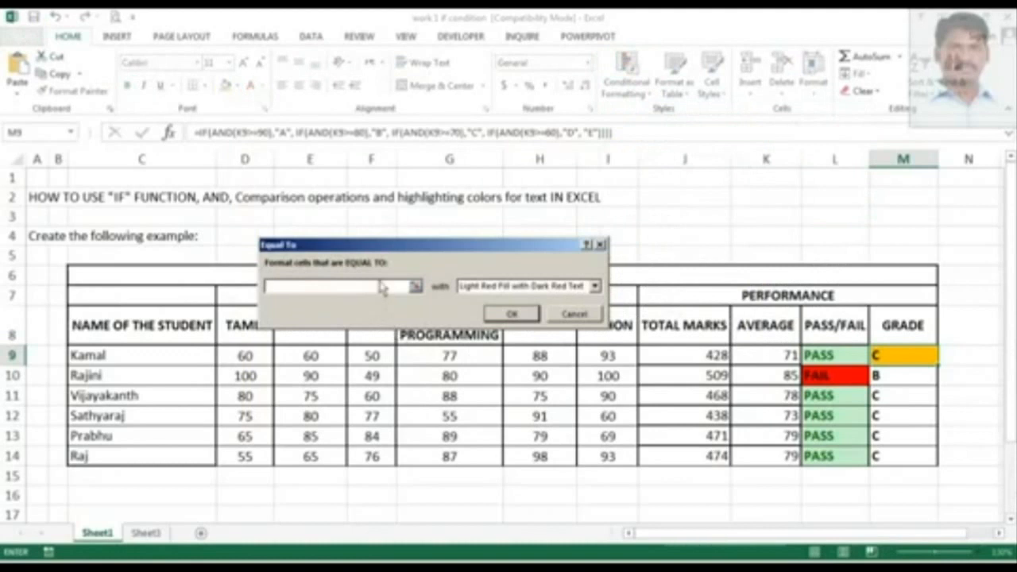
text(F)
click(525, 286)
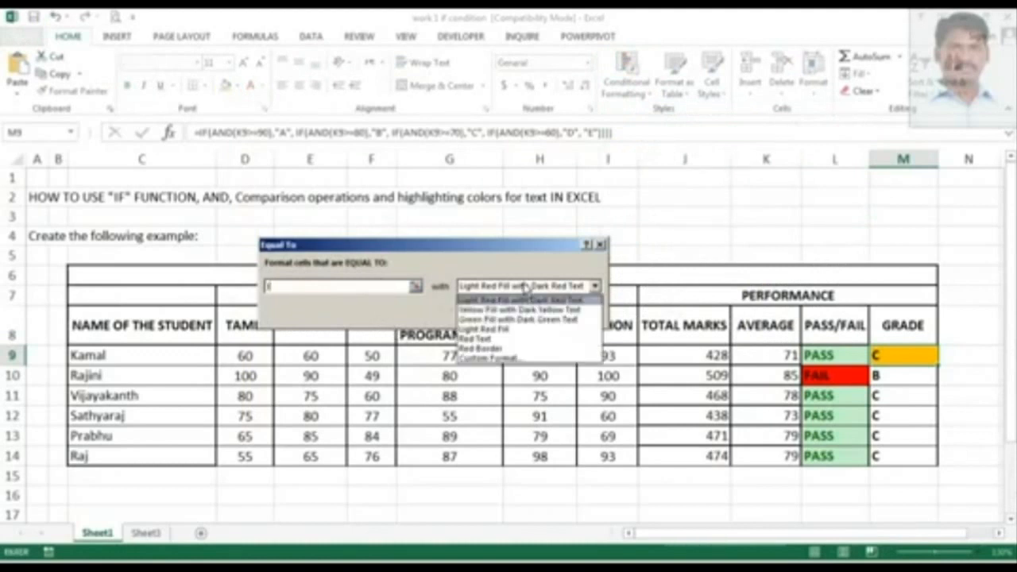
click(535, 359)
click(276, 253)
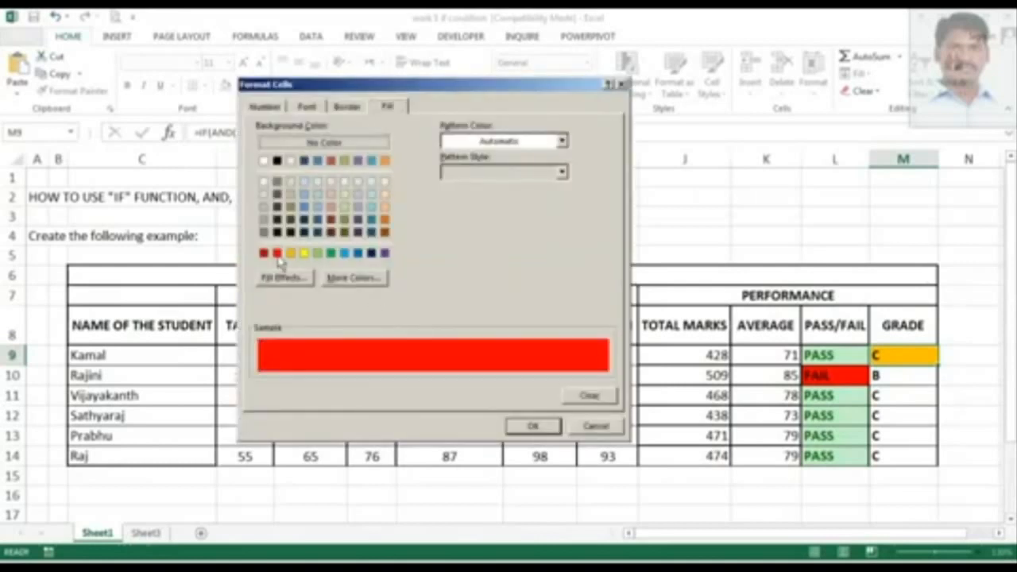
click(514, 432)
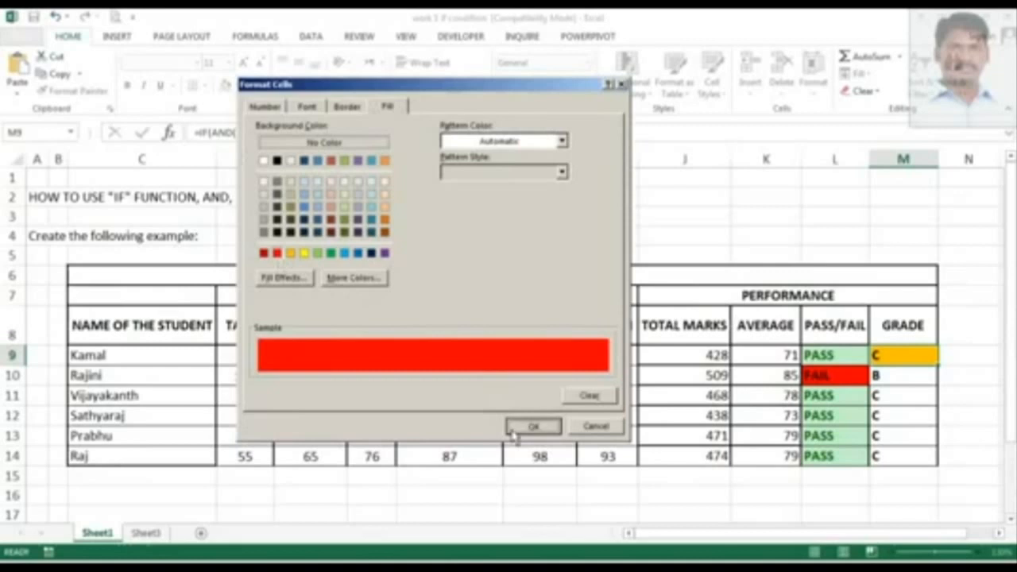
click(521, 314)
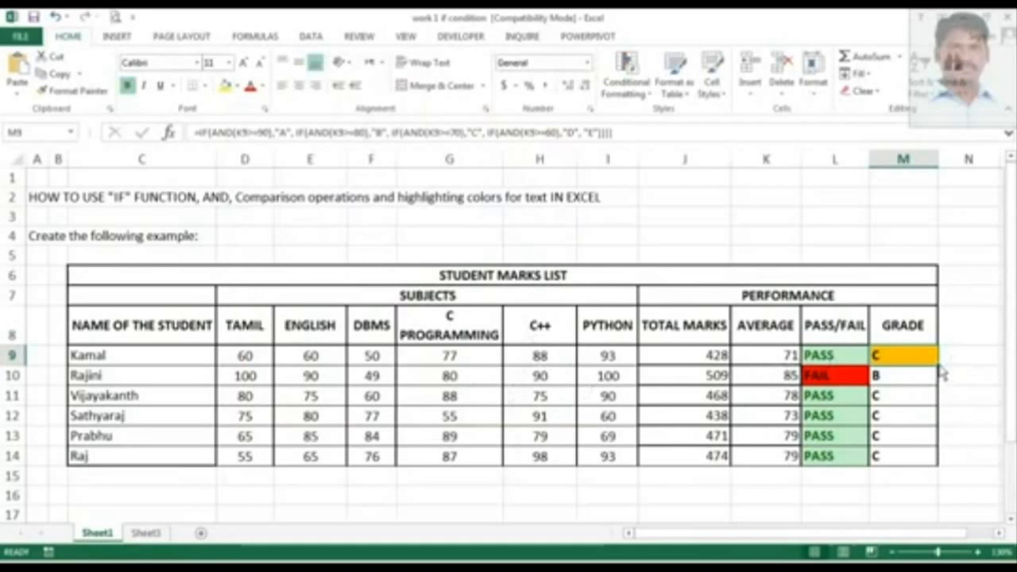
Fill grade cell M9 down through M14 to copy the highlight rules to all students.
drag(939, 368, 940, 465)
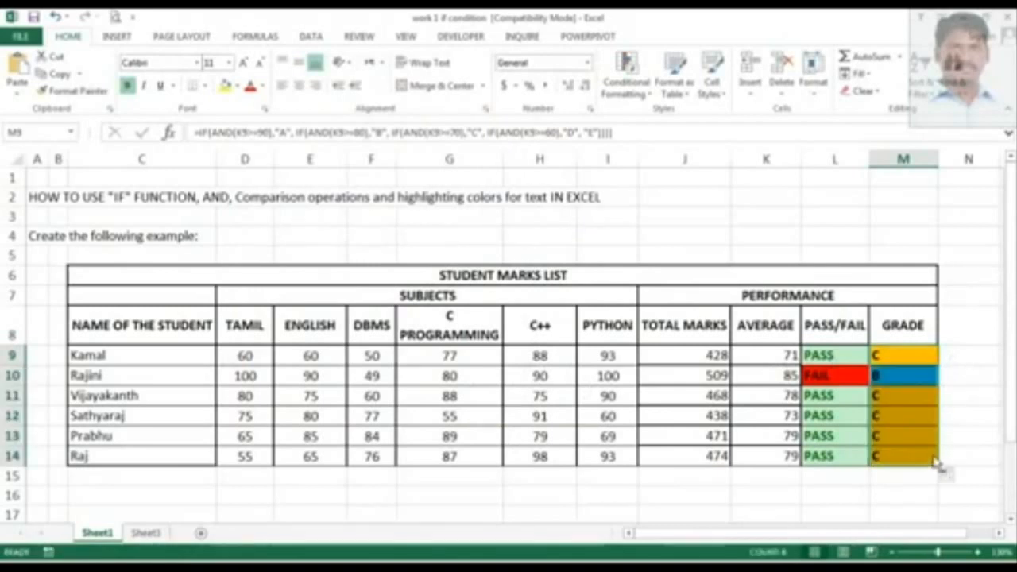
click(925, 419)
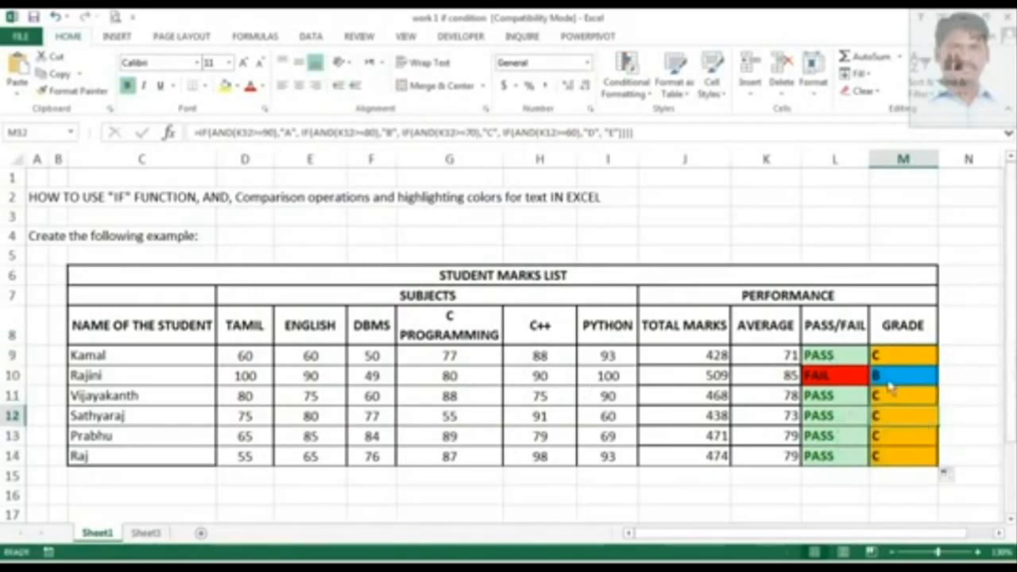
Set Kamal's Python and C++ marks to 100.
click(586, 363)
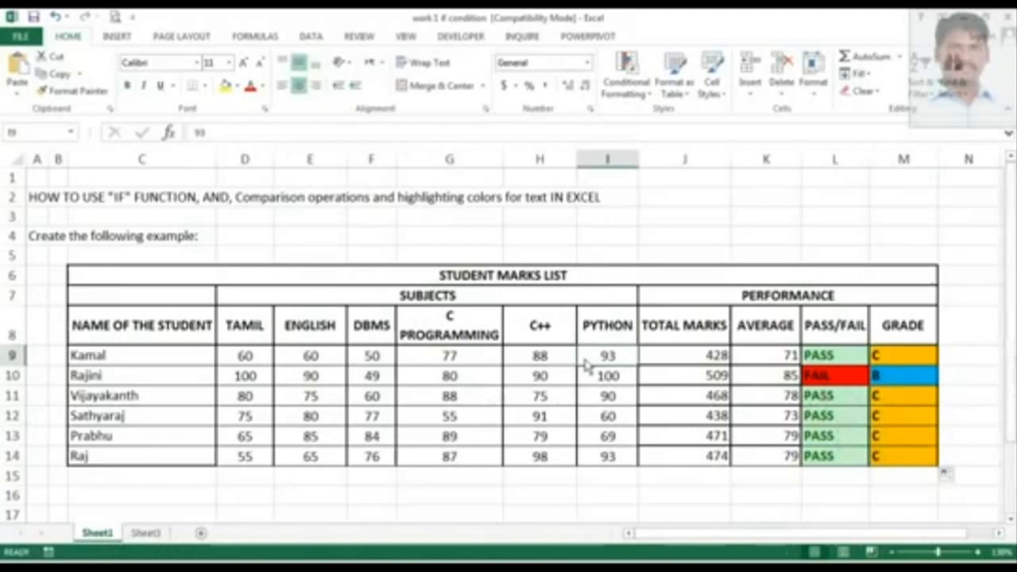
double_click(587, 363)
key(BackSpace)
key(BackSpace)
text(100)
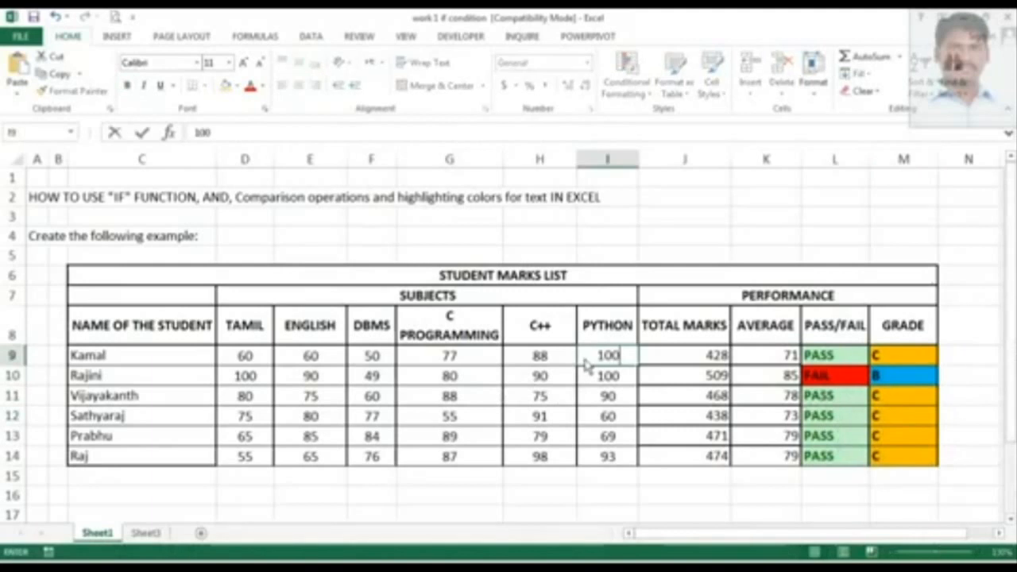
key(Left)
text(100)
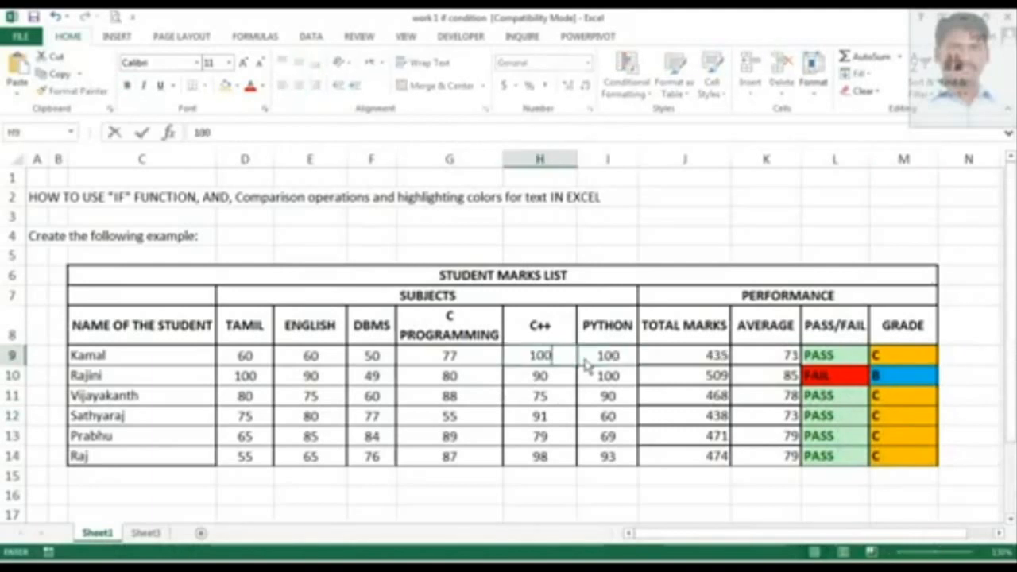
key(Left)
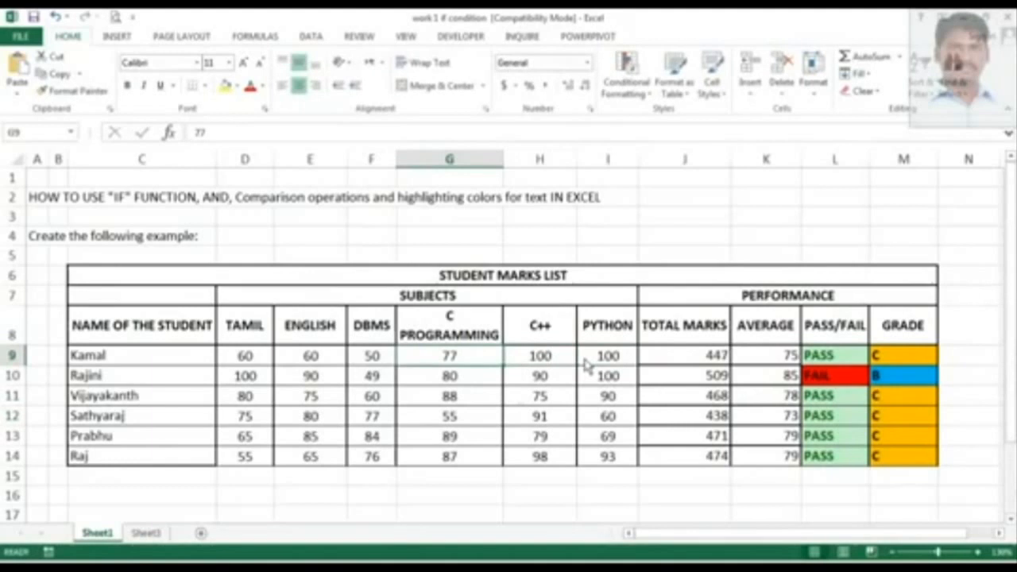
Set Kamal's C Programming, DBMS and English marks to 90 and his Tamil mark to 100.
text(90)
key(Left)
key(Left)
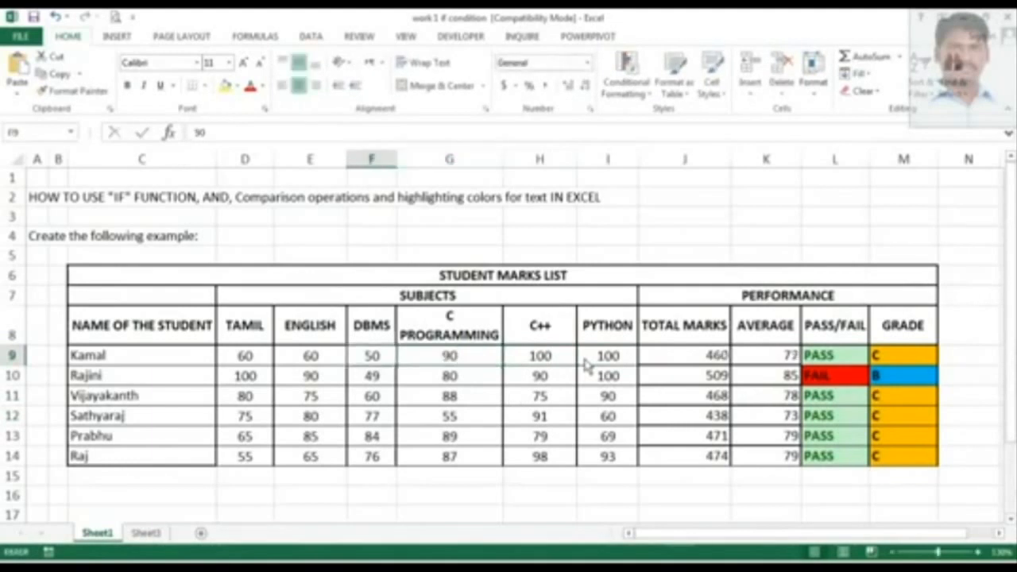
text(90)
key(Left)
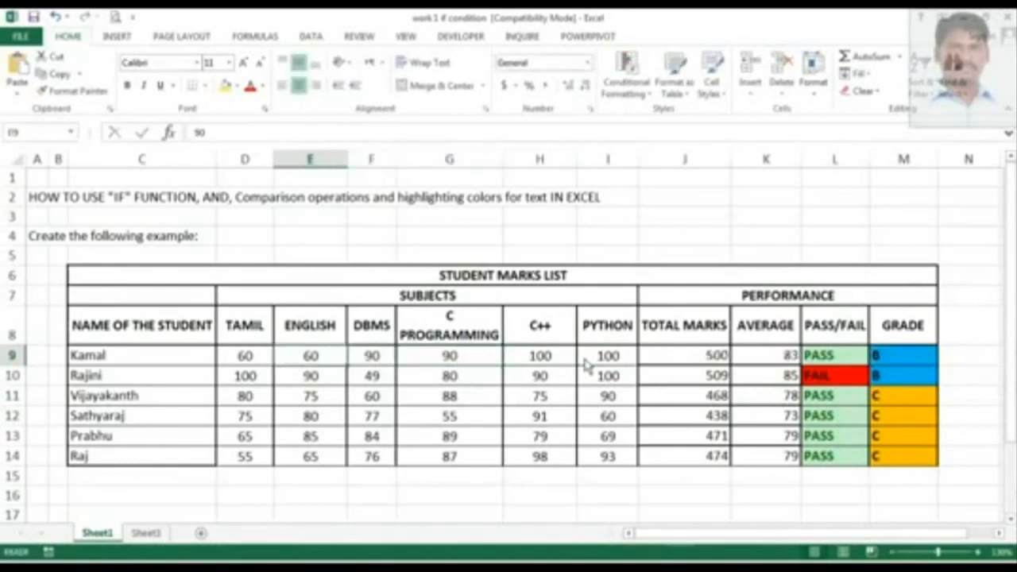
text(90)
key(Return)
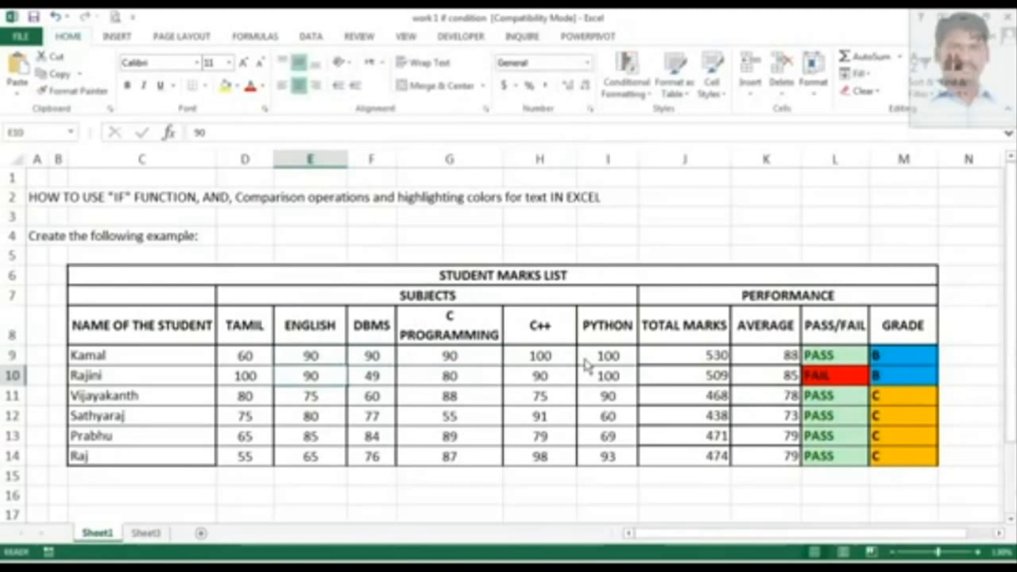
click(268, 357)
text(100)
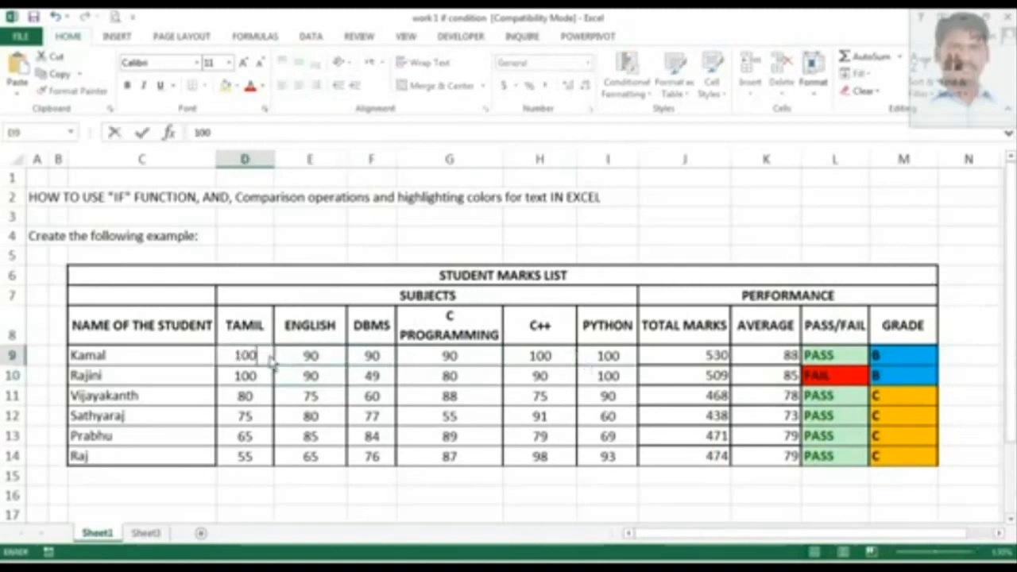
key(Right)
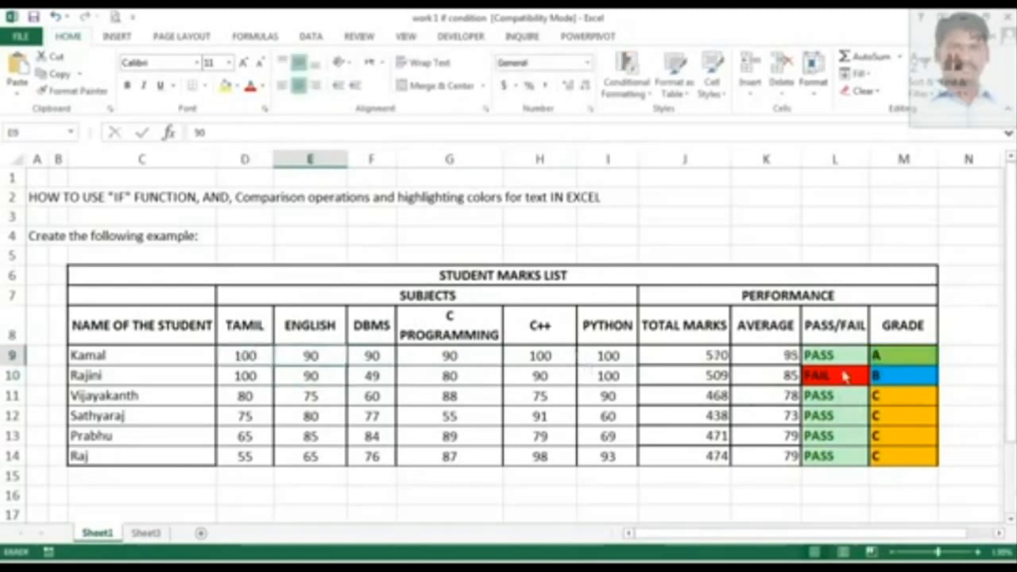
Check the grade cells for Rajini and Vijayakanth and Sathyaraj's Tamil mark.
click(892, 375)
click(894, 395)
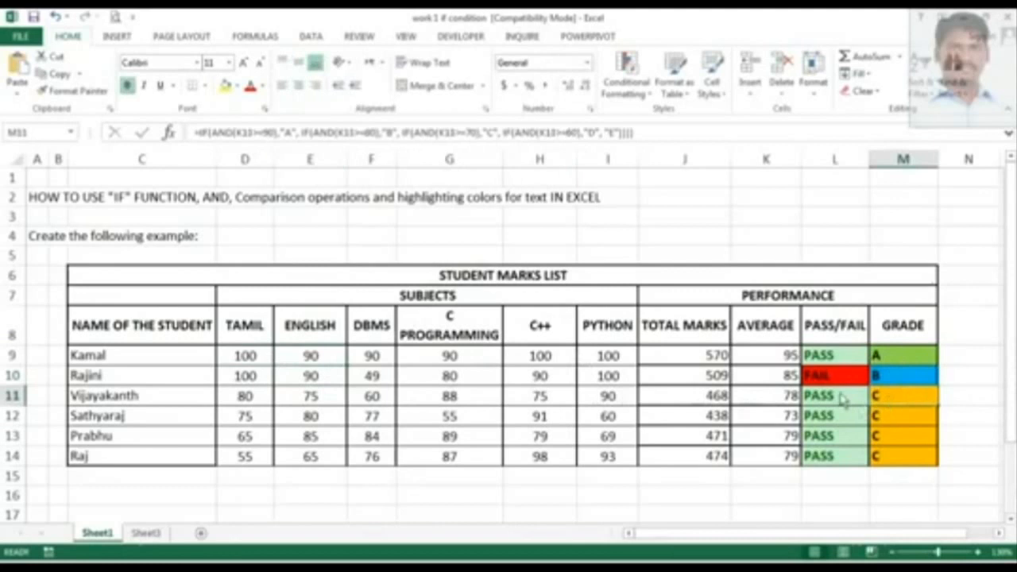
click(263, 422)
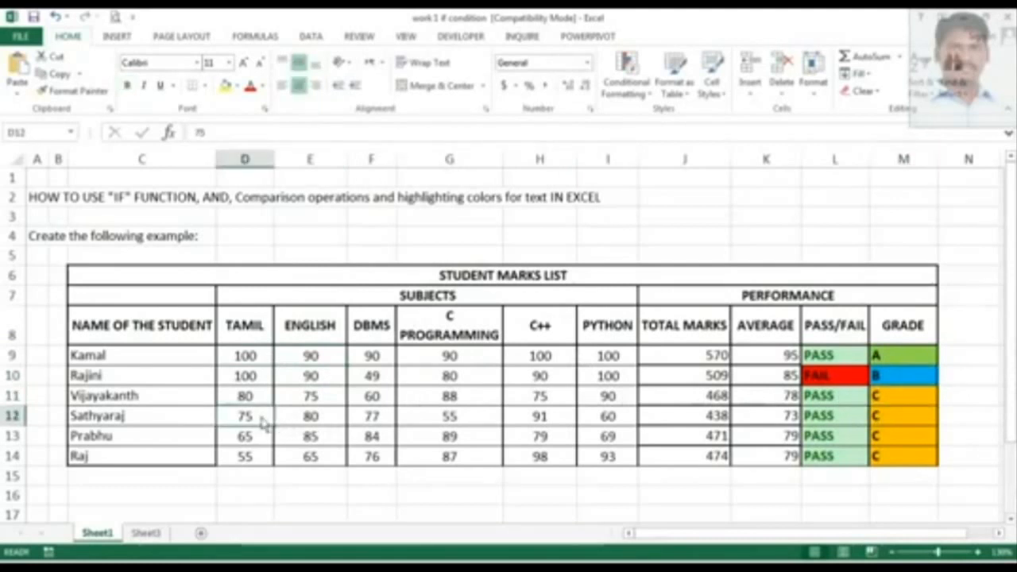
Set Sathyaraj's Tamil mark to 49 and check the grade cells for him and Prabhu.
text(49)
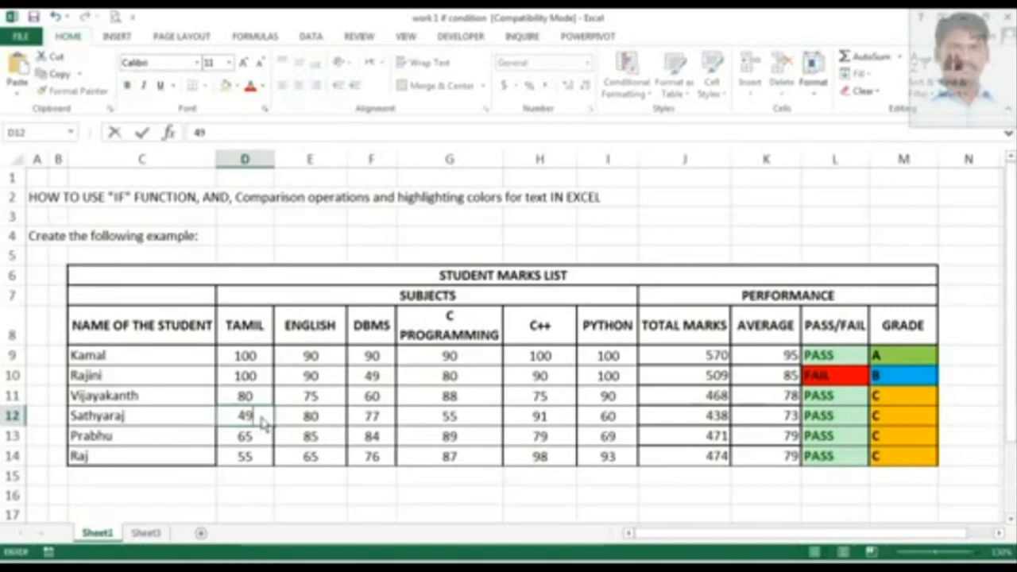
key(Tab)
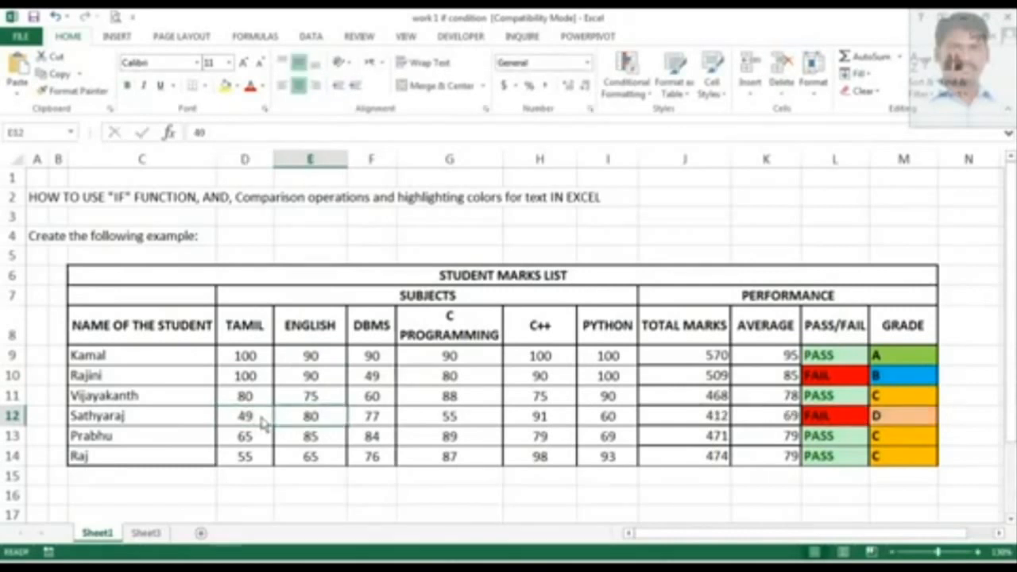
click(900, 444)
click(898, 418)
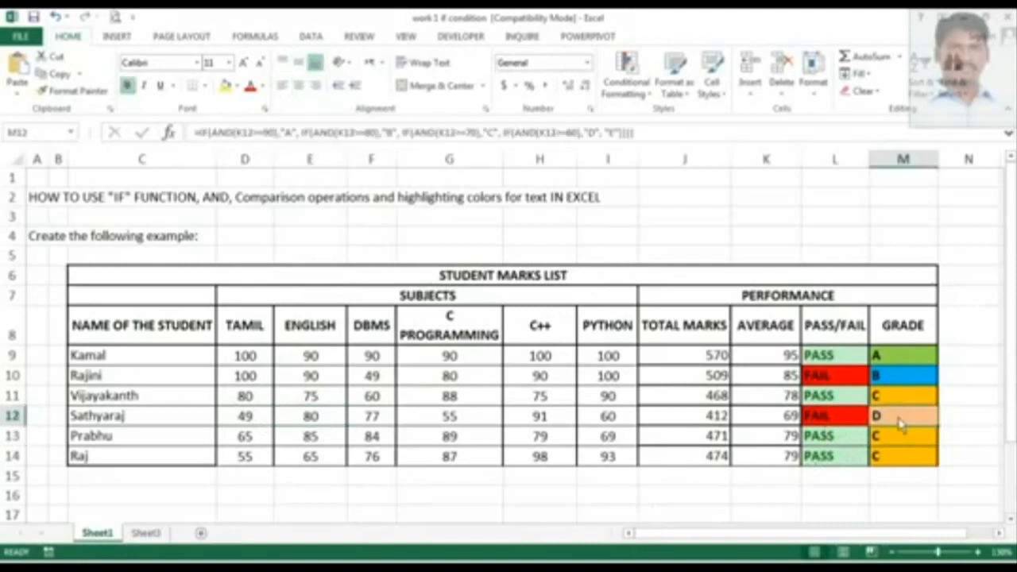
Set Sathyaraj's English mark to 0, then inspect his grade, pass/fail and average formulas.
click(323, 418)
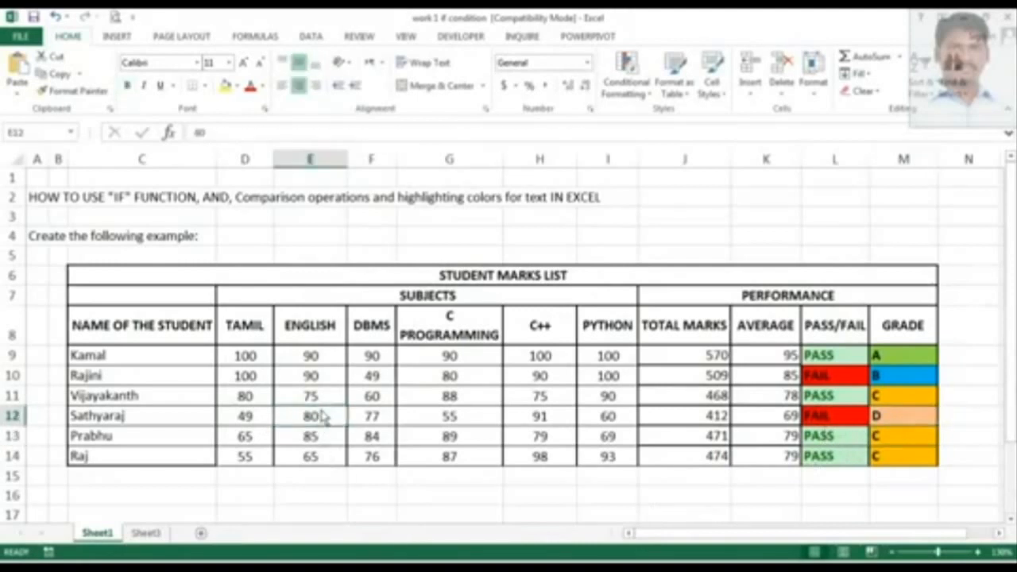
text(0)
key(Tab)
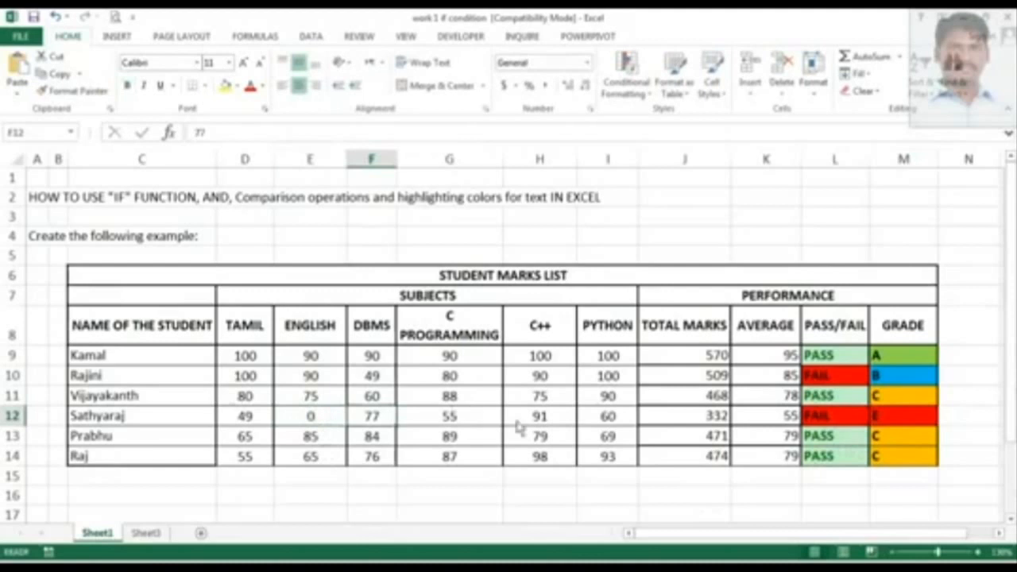
click(904, 417)
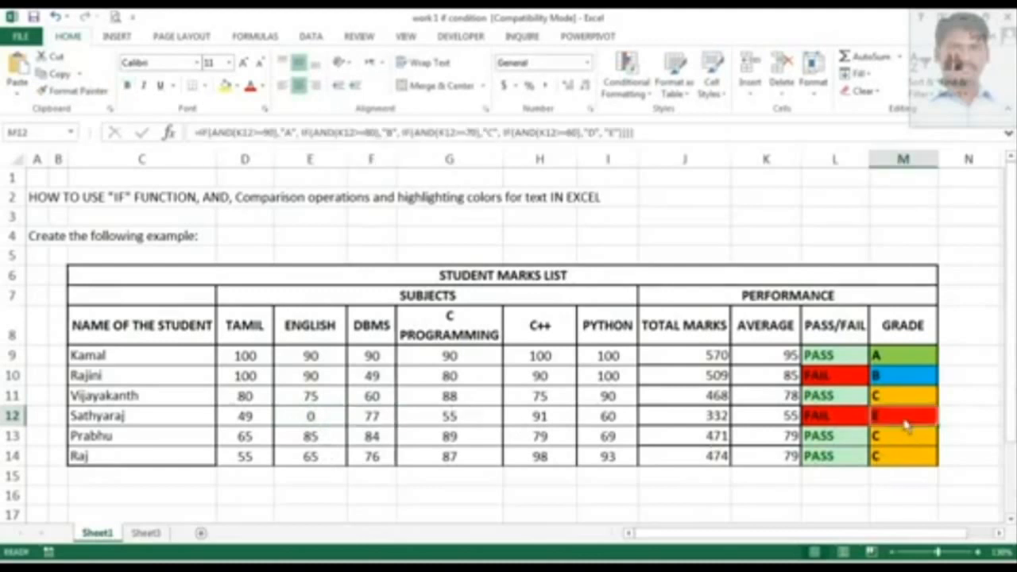
click(827, 419)
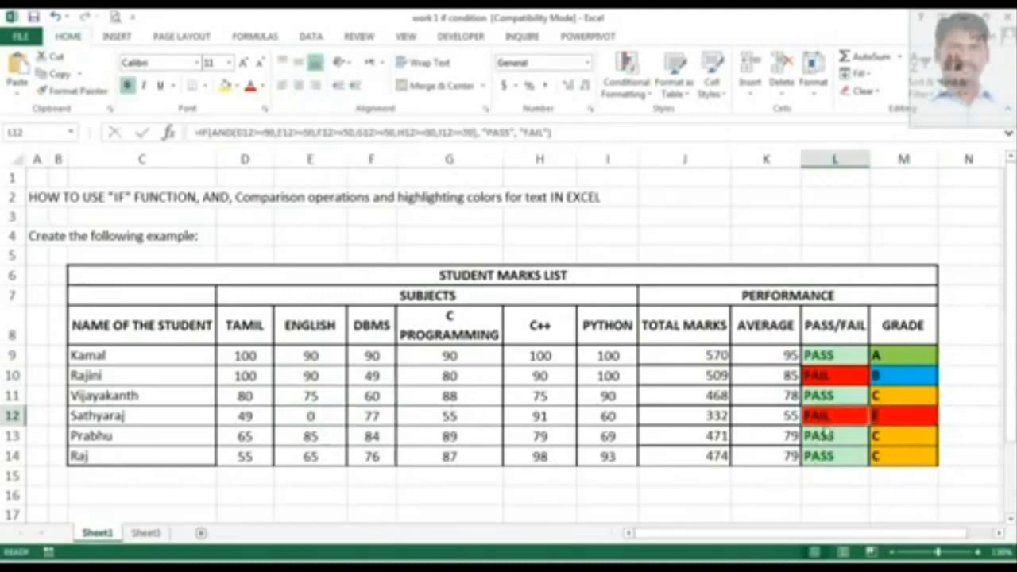
click(904, 424)
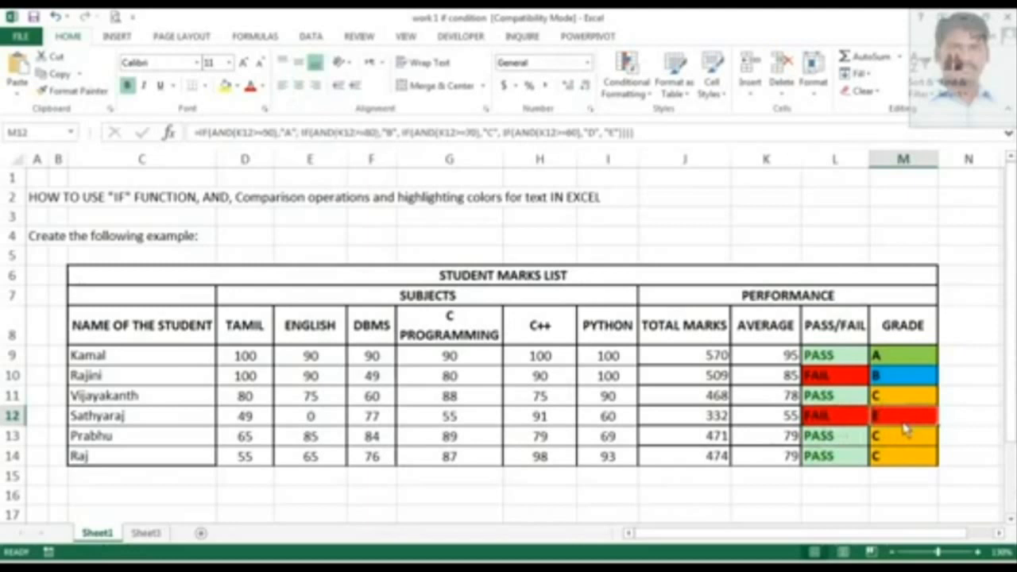
click(791, 426)
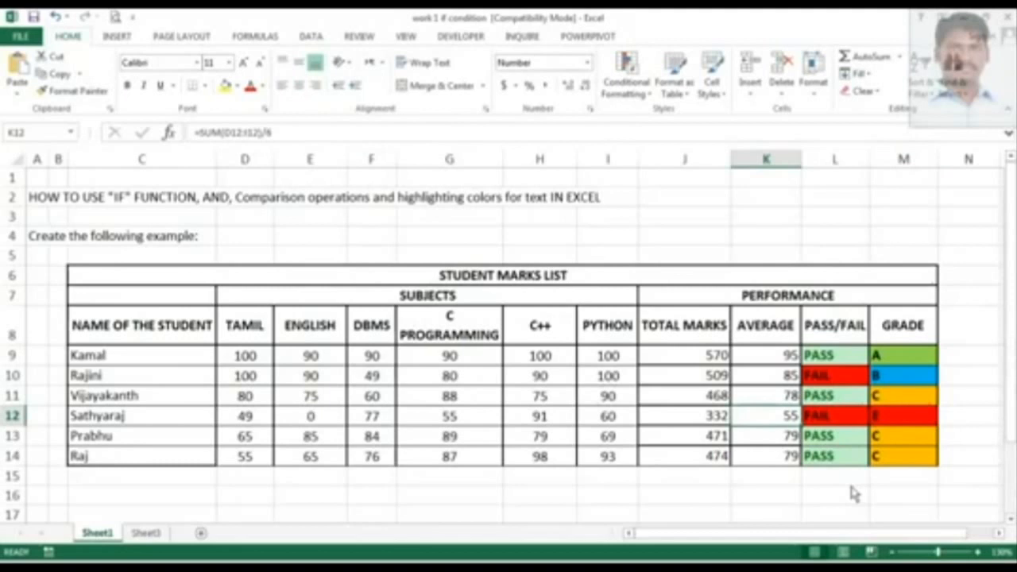
click(910, 425)
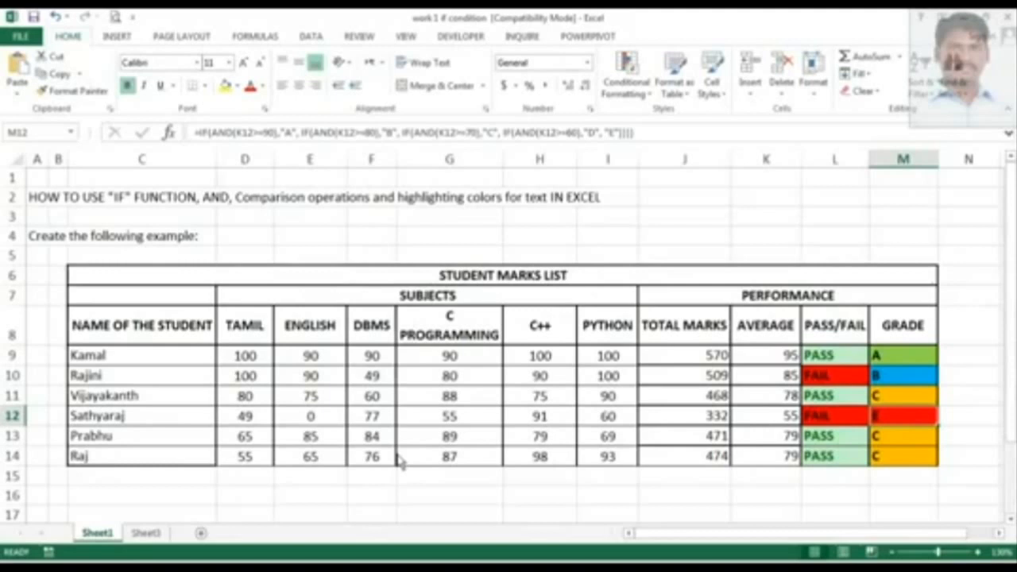
Select and review the subject marks block D9 to I14 for all students.
click(443, 416)
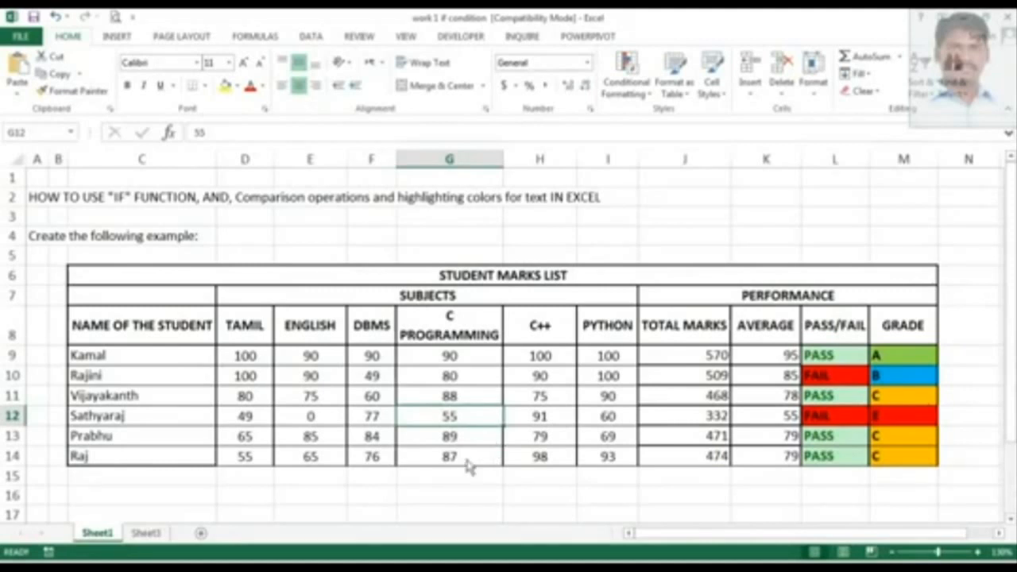
click(250, 359)
drag(252, 375, 608, 456)
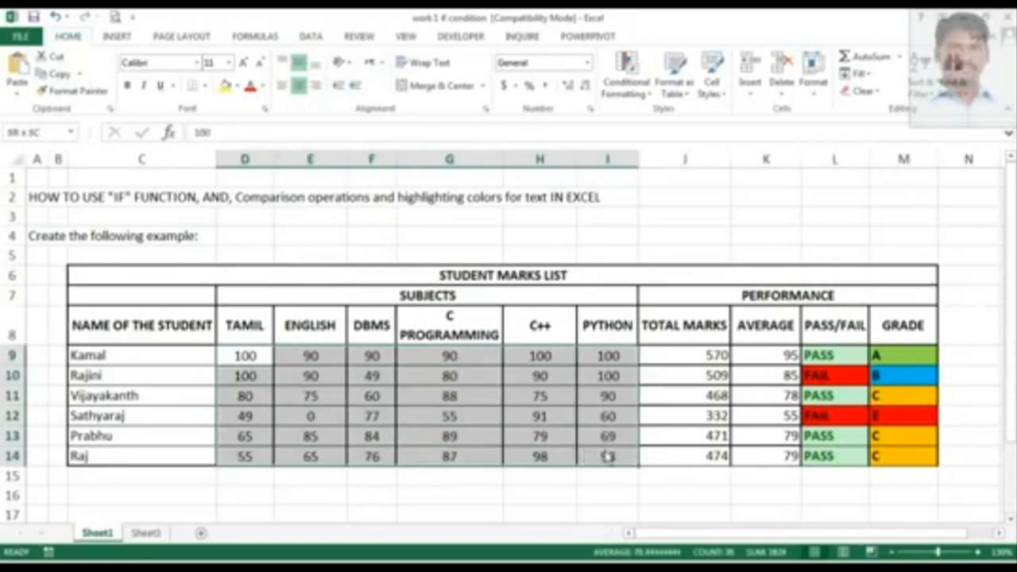
click(261, 359)
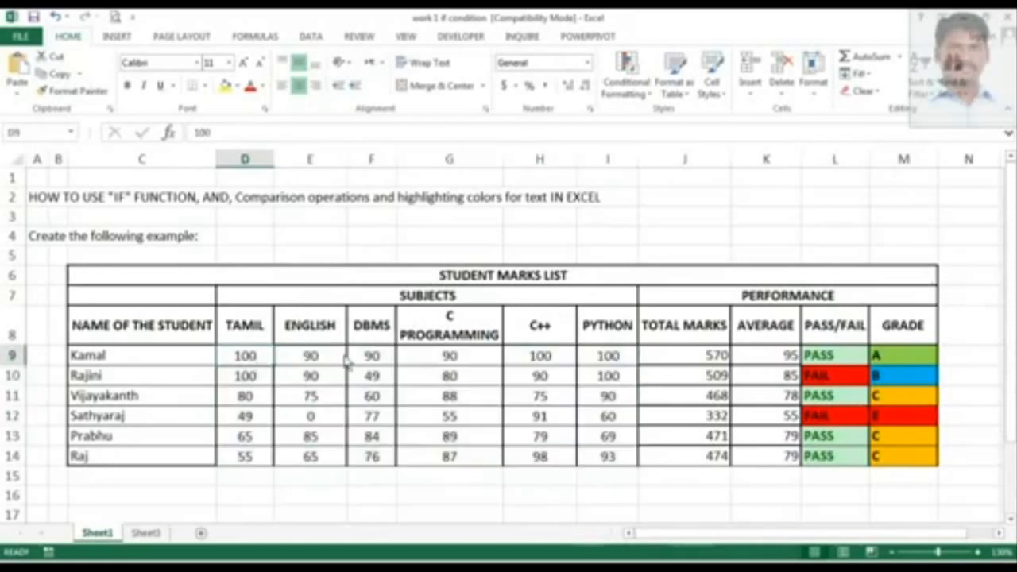
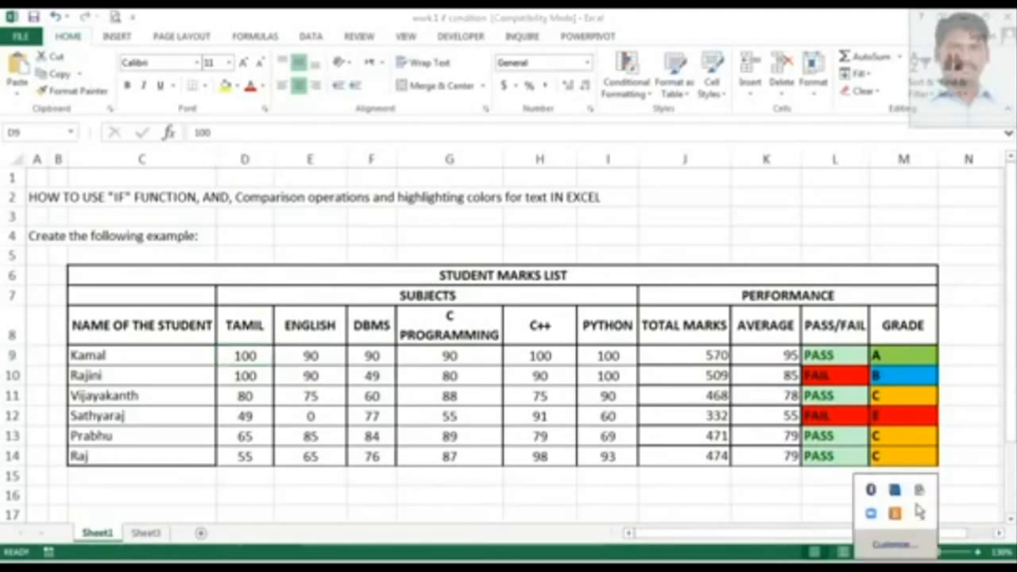
click(919, 496)
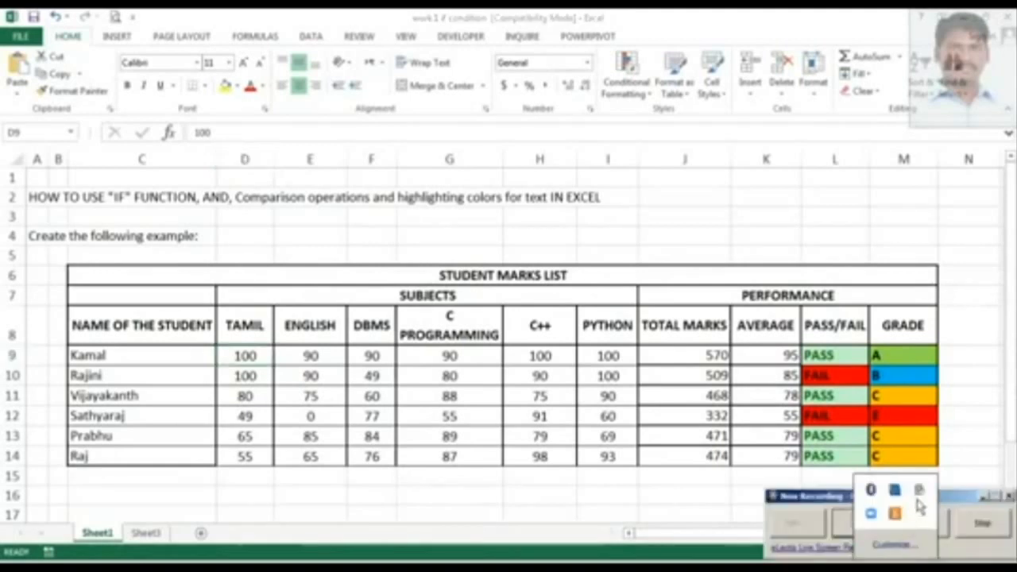
click(997, 537)
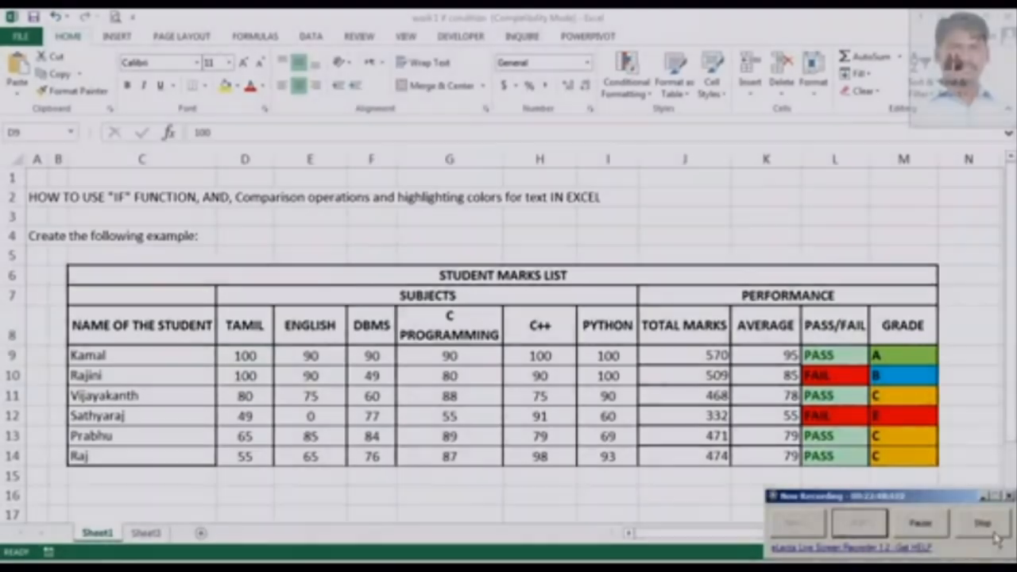